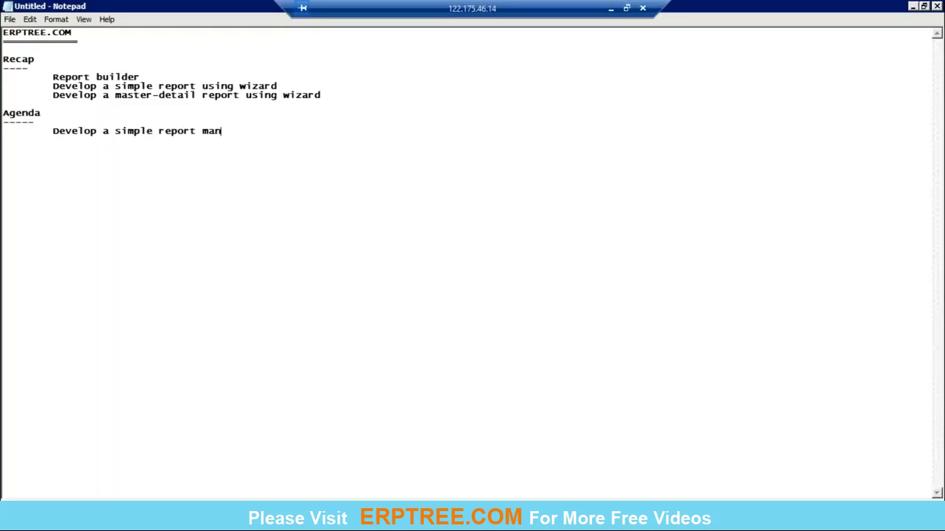
# Step: Add tab-indented agenda lines 'Develop a simple report manually' and 'Develop a master-detail report manually'
pyautogui.press('Return')
pyautogui.press('Tab')
pyautogui.write('Develop a master-detail report manually')
pyautogui.press('Return')
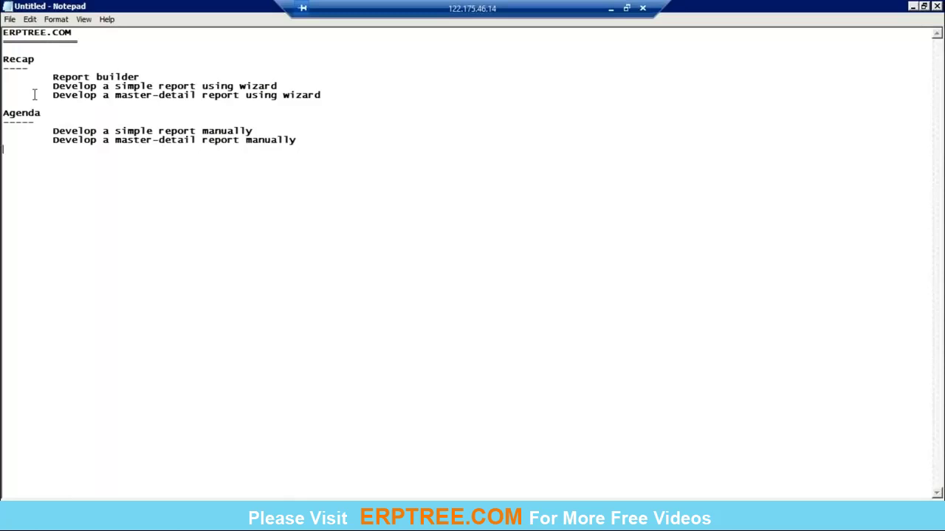
# Step: Look over the wizard-based recap lines, then put Notepad away to show the desktop
pyautogui.moveTo(53, 85); pyautogui.dragTo(330, 108)
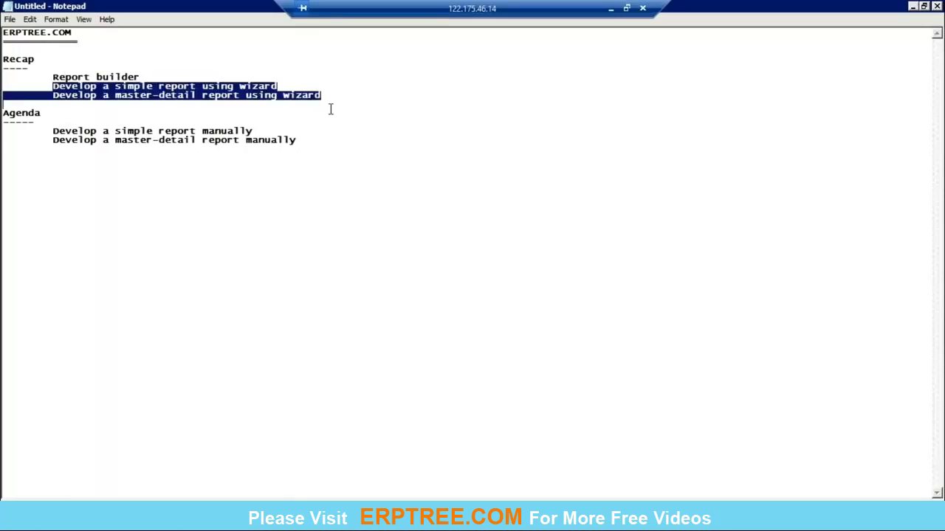
pyautogui.click(249, 90)
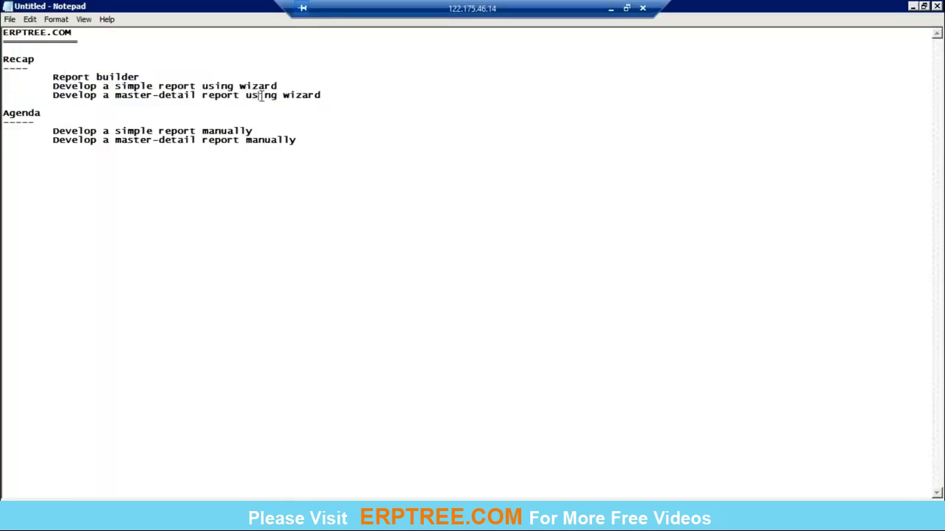
pyautogui.doubleClick(260, 96)
pyautogui.click(192, 86)
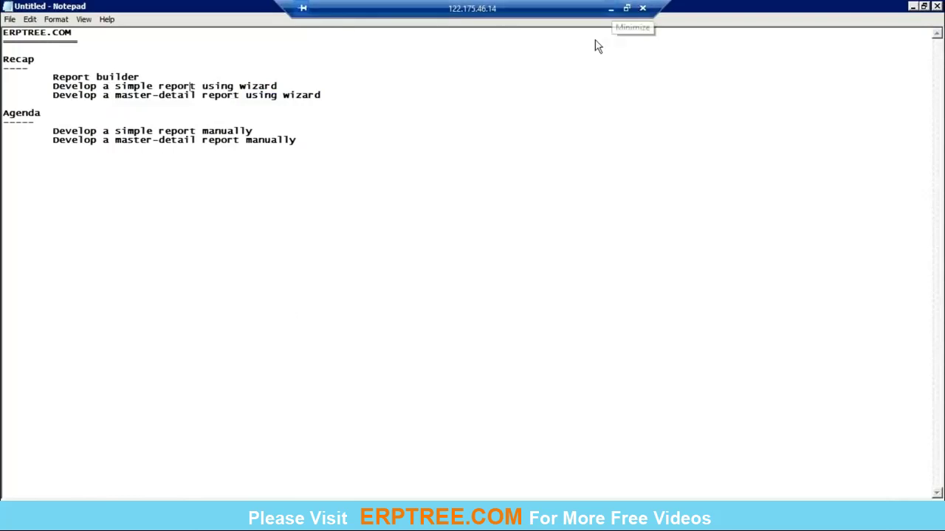
pyautogui.press('super+d')
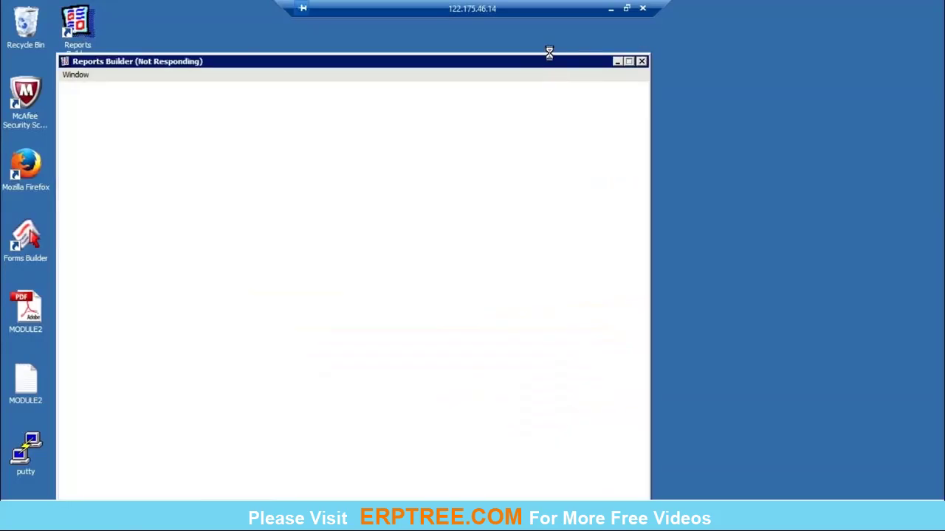
# Step: Reposition the Reports Builder window and welcome dialog, then choose to design with the Report Wizard
pyautogui.moveTo(527, 67); pyautogui.dragTo(528, 55)
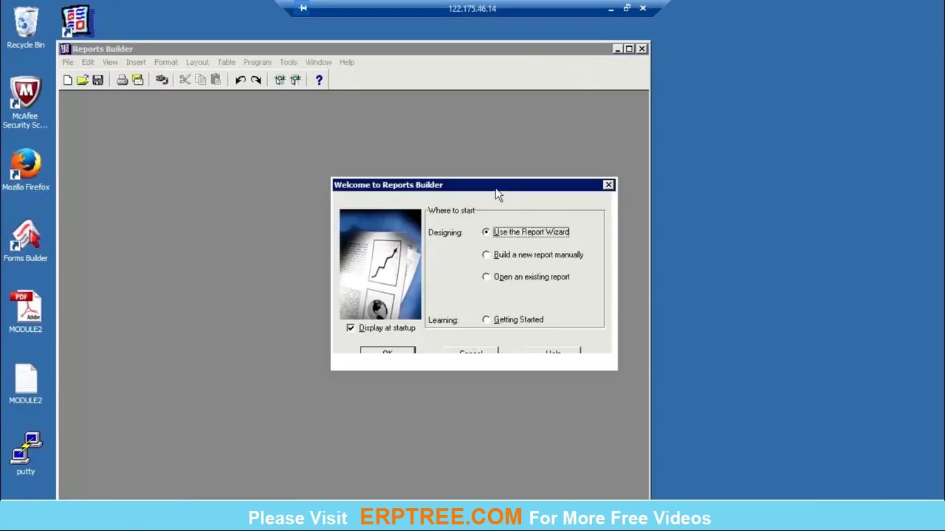
pyautogui.moveTo(496, 193); pyautogui.dragTo(448, 147)
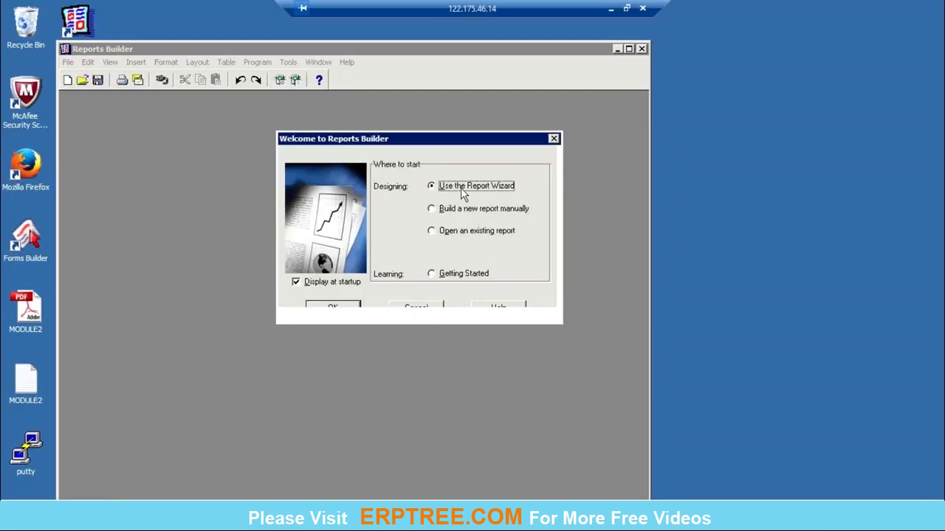
pyautogui.click(335, 307)
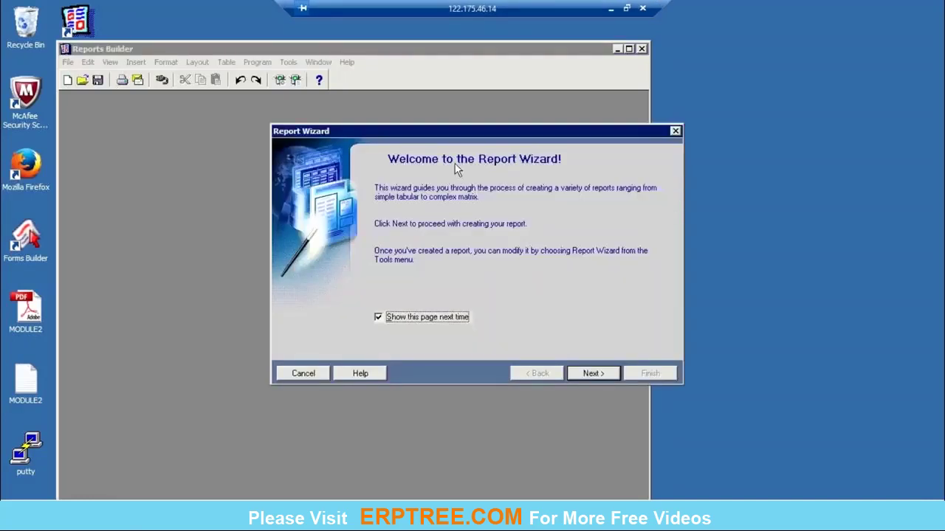
# Step: Choose a paper-layout-only report and title it ITEMS REPORT
pyautogui.click(594, 373)
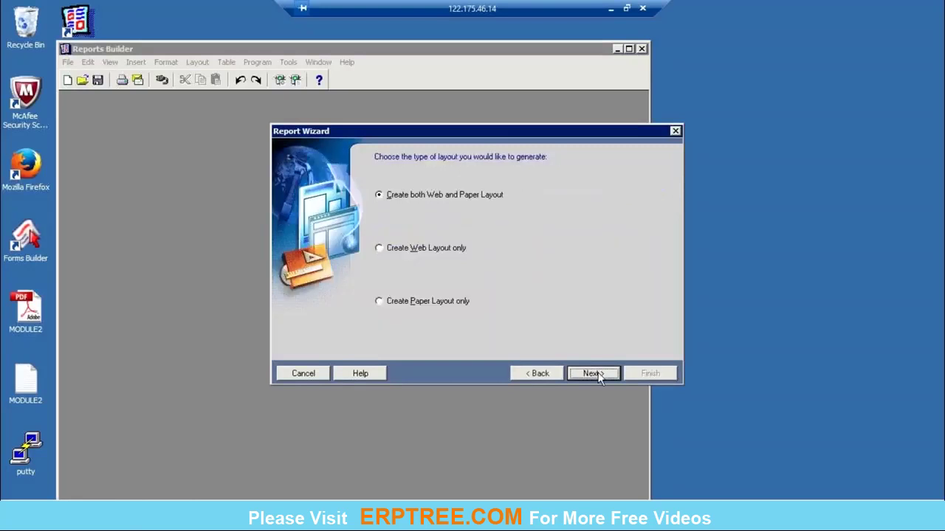
pyautogui.click(409, 304)
pyautogui.click(593, 372)
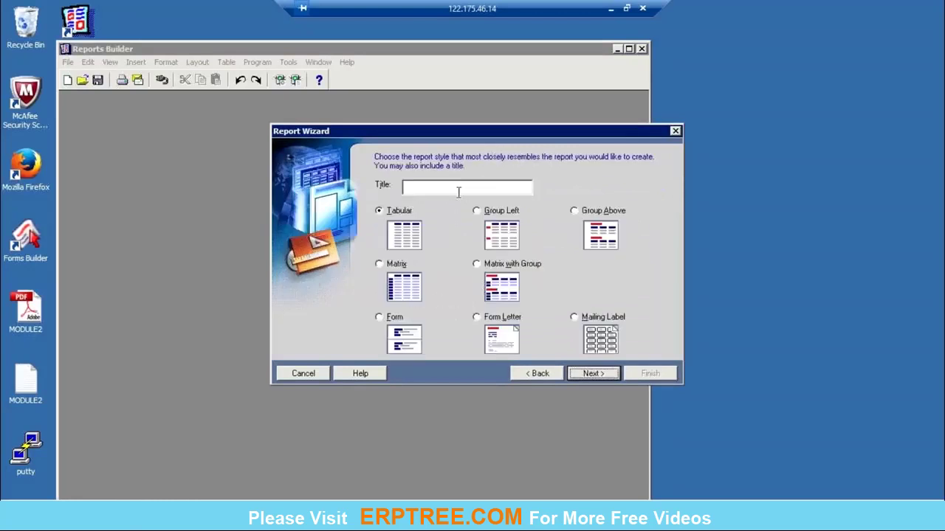
pyautogui.click(458, 189)
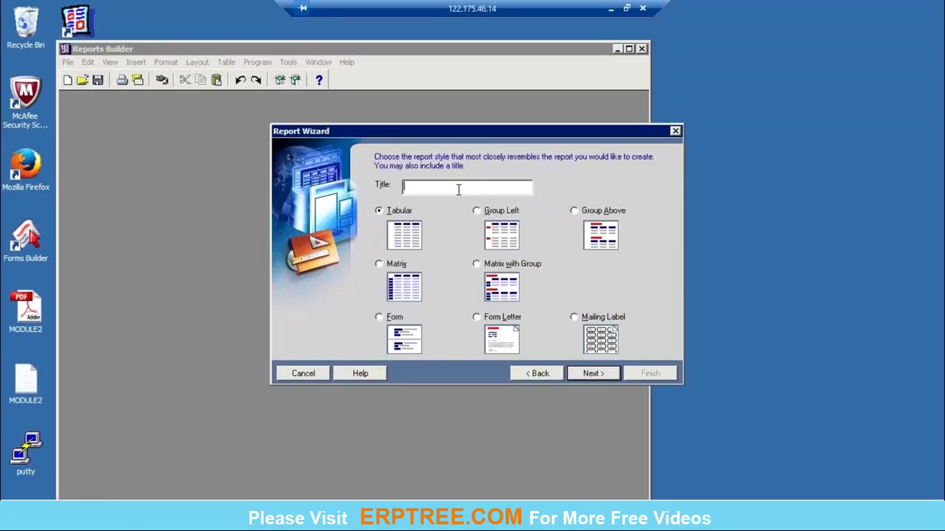
pyautogui.write('ITEMS')
pyautogui.press('Tab')
pyautogui.hotkey('shift', 'Tab')
pyautogui.press('End')
pyautogui.write('REPORT')
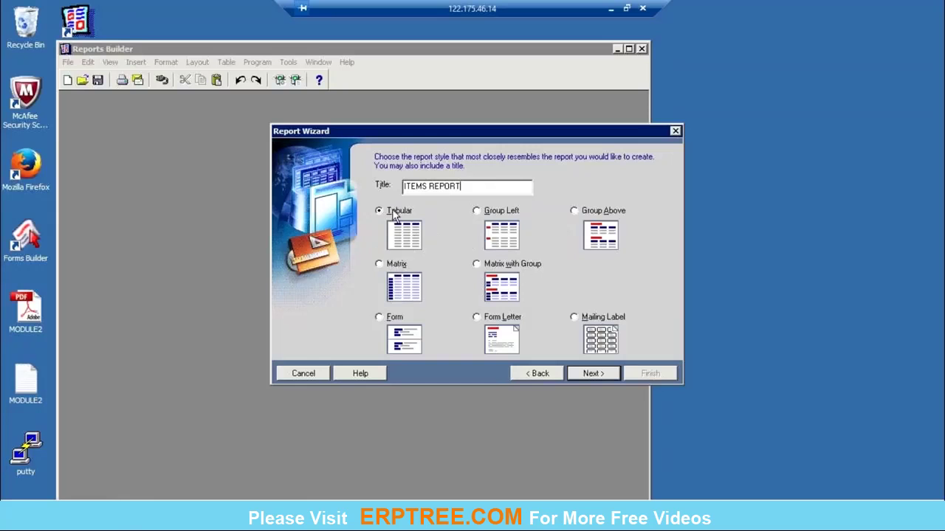
# Step: Use an SQL query: SELECT INVENTORY_ITEM_ID, SEGMENT1, DESCRIPTION, CREATION_DATE FROM MTL_SYSTEM_ITEMS_B
pyautogui.click(600, 374)
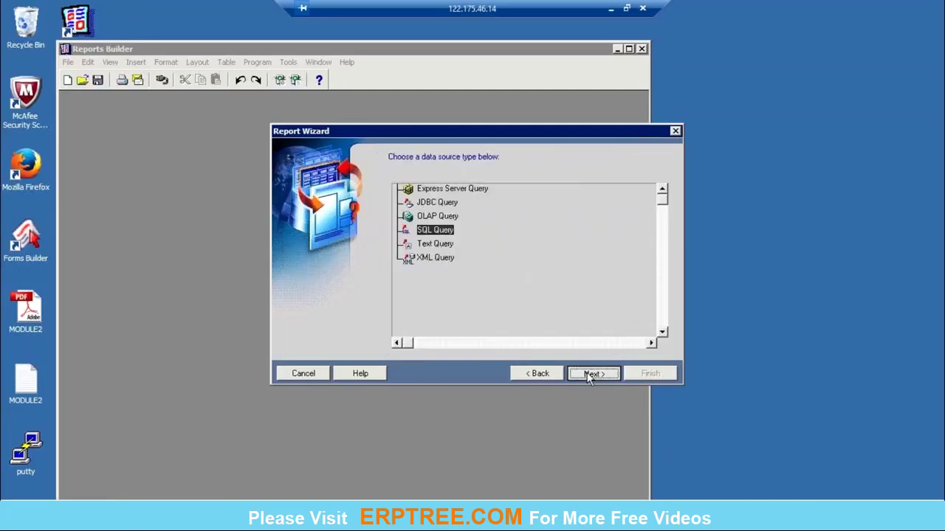
pyautogui.click(592, 374)
pyautogui.write('SELECT ')
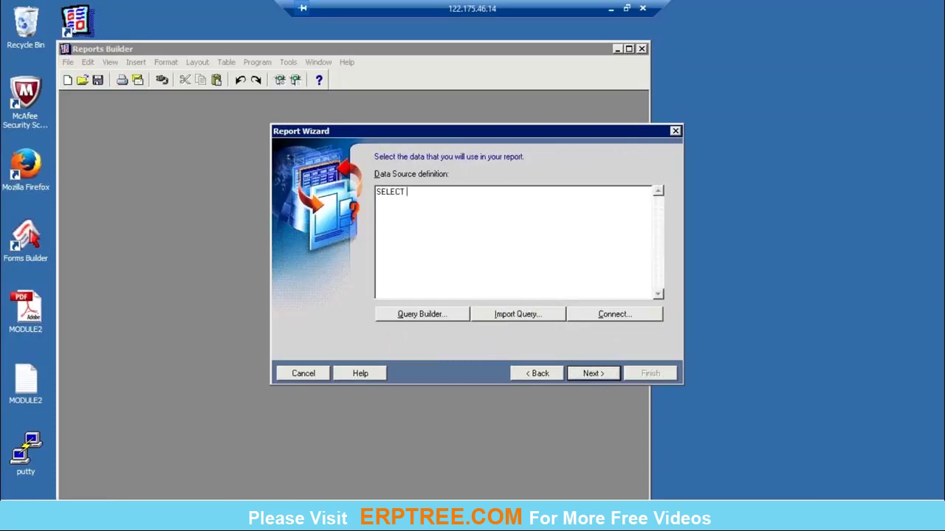
pyautogui.write('INVENTORY_ITEM_ID, SEGMENT')
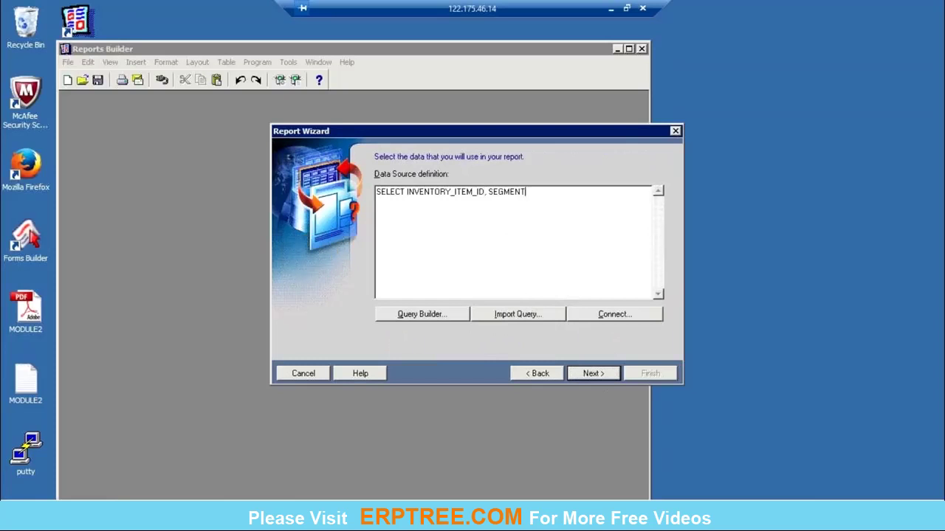
pyautogui.write('1, DESCRIPTION, CREATION_DATE')
pyautogui.press('Return')
pyautogui.write('FROM MTL_SYST')
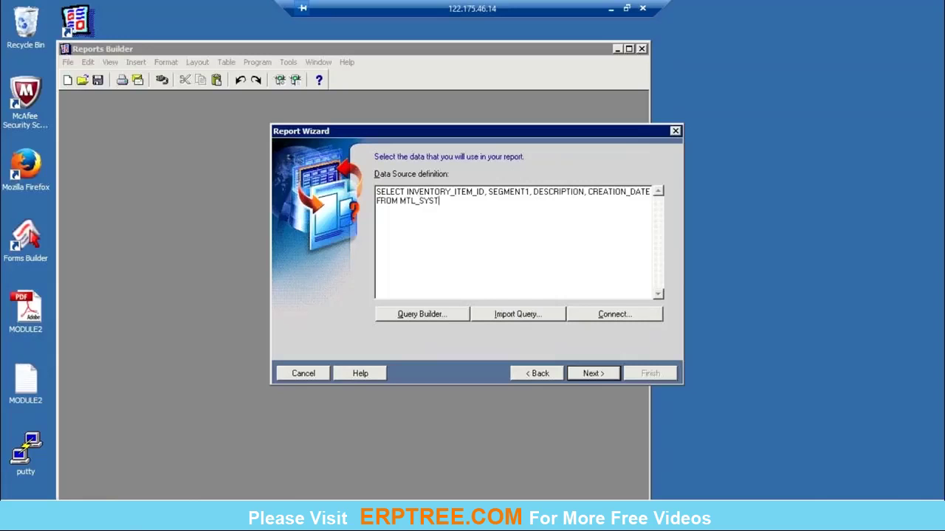
pyautogui.write('EM_ITEMS_B')
# Step: Connect to the vis database, entering the user name and password
pyautogui.click(576, 375)
pyautogui.write('apps')
pyautogui.press('Tab')
pyautogui.write('apps')
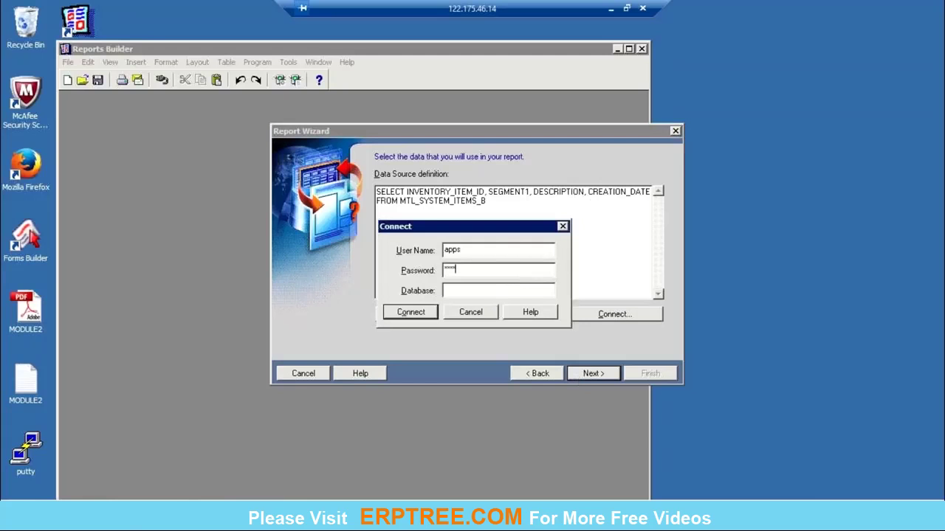
pyautogui.press('Tab')
pyautogui.write('vis')
pyautogui.click(423, 312)
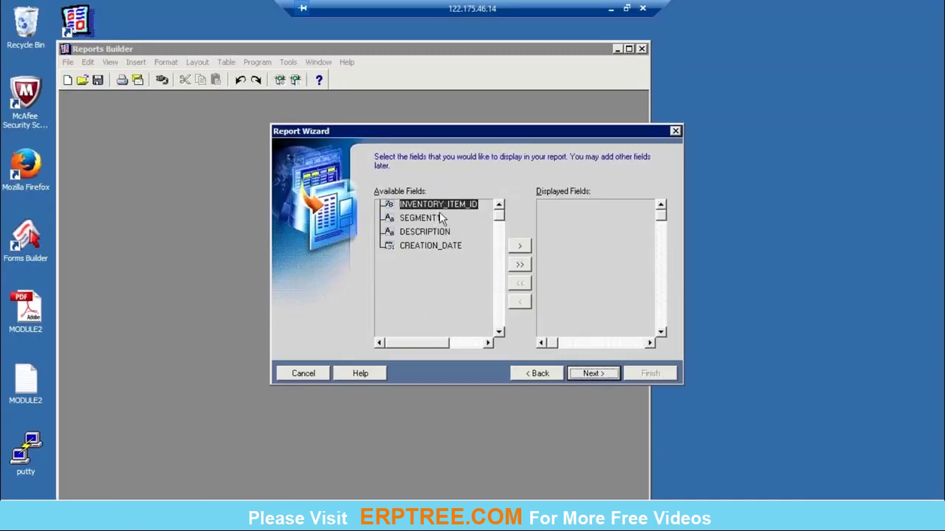
# Step: Display all four query fields, skip totals, and accept the four column labels
pyautogui.click(522, 266)
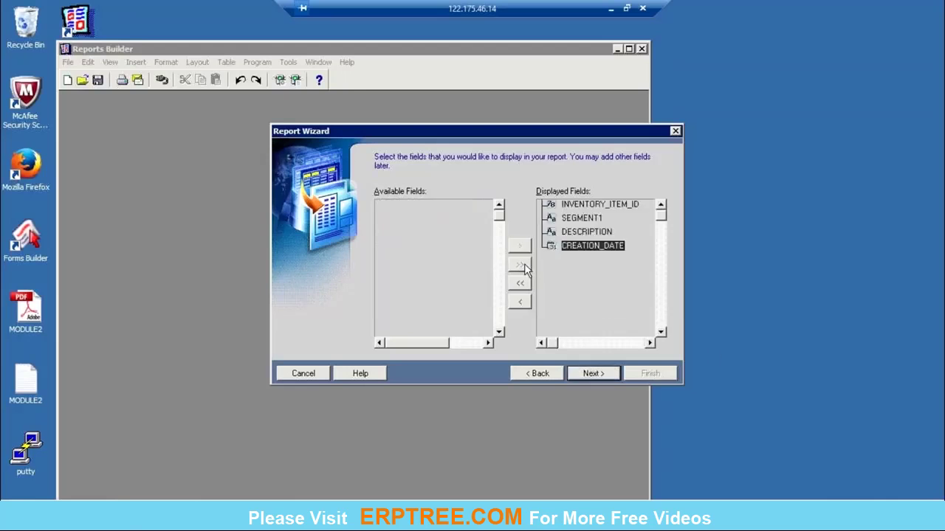
pyautogui.click(603, 374)
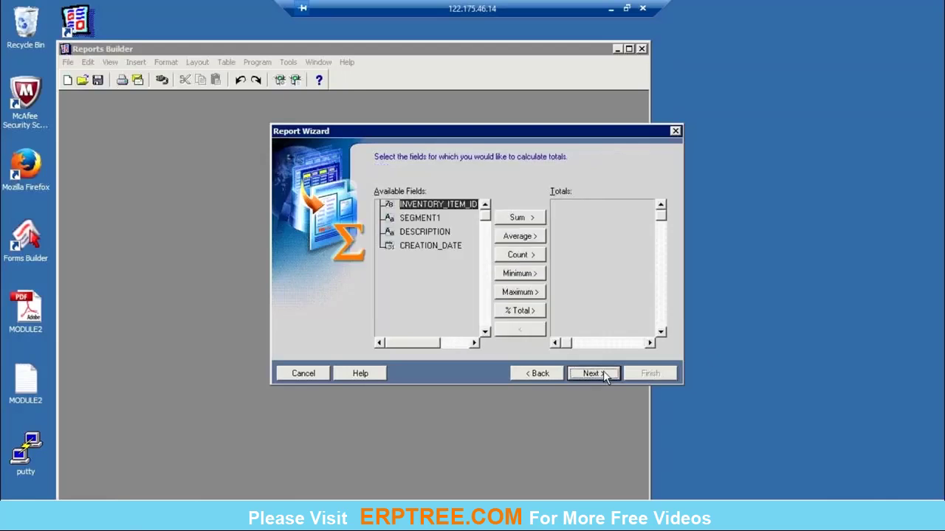
pyautogui.click(607, 374)
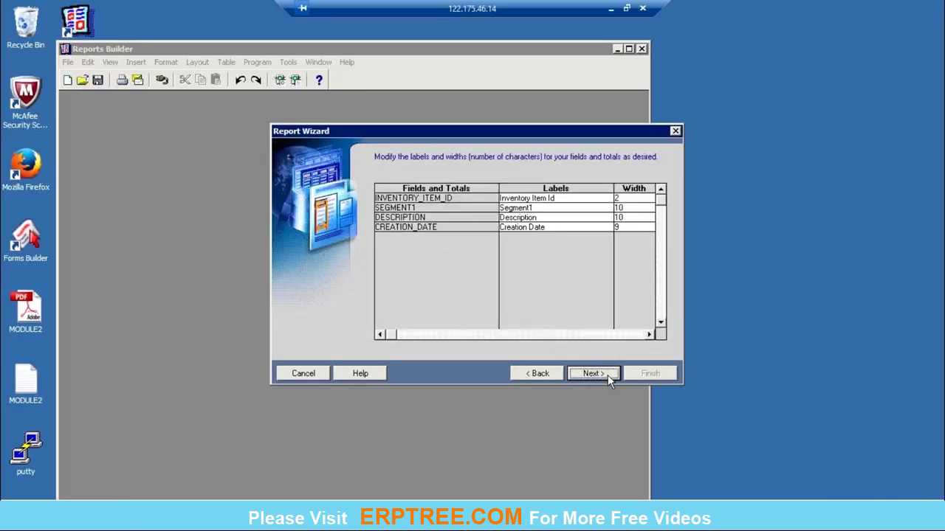
pyautogui.click(570, 209)
pyautogui.click(561, 200)
pyautogui.click(566, 210)
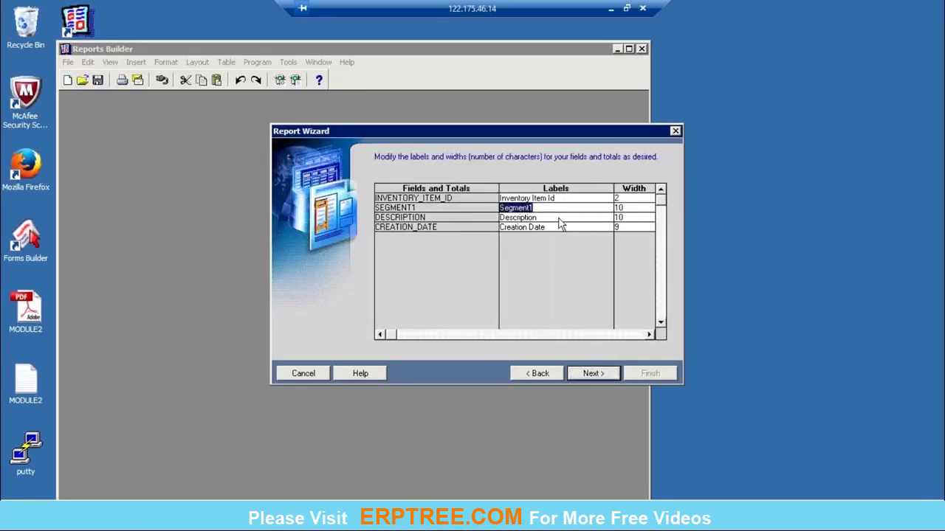
pyautogui.click(559, 220)
pyautogui.click(560, 227)
pyautogui.click(606, 375)
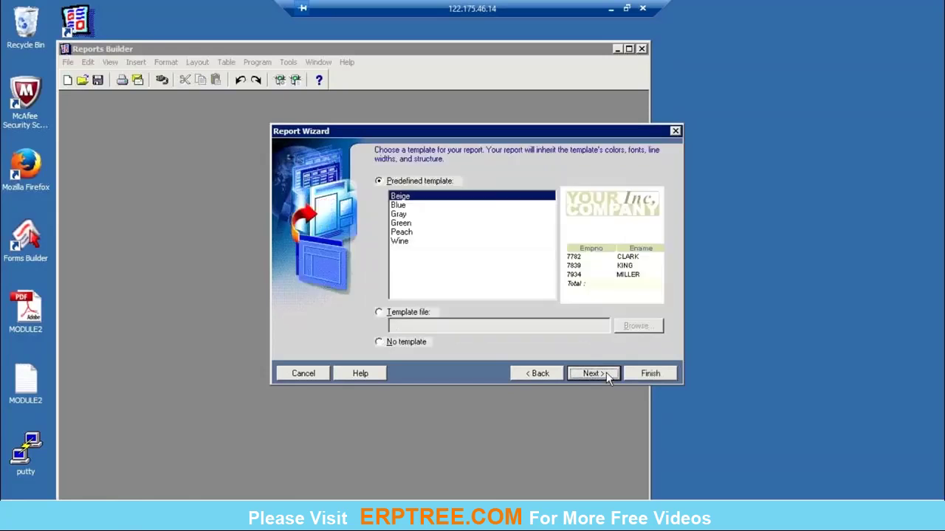
# Step: Apply the Gray template, generate the report, maximize the builder, and close the Paper Design
pyautogui.click(398, 214)
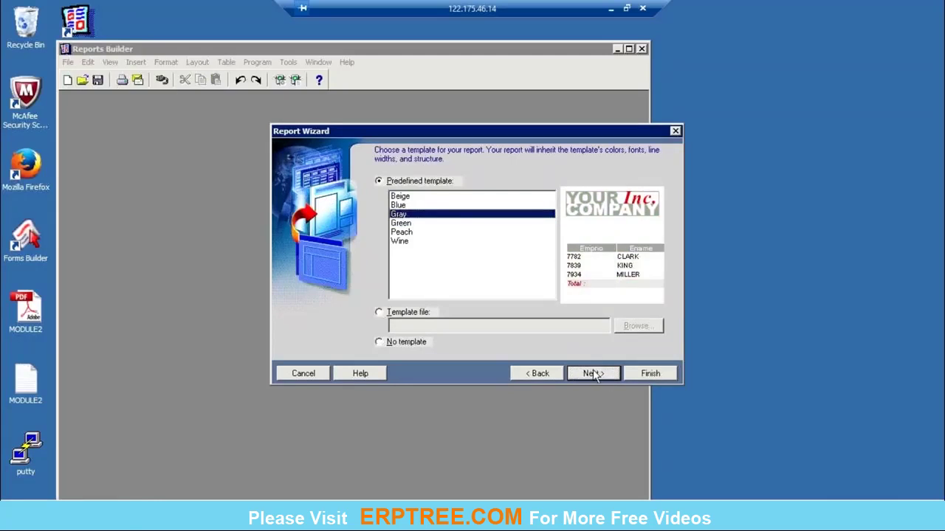
pyautogui.click(593, 374)
pyautogui.click(646, 375)
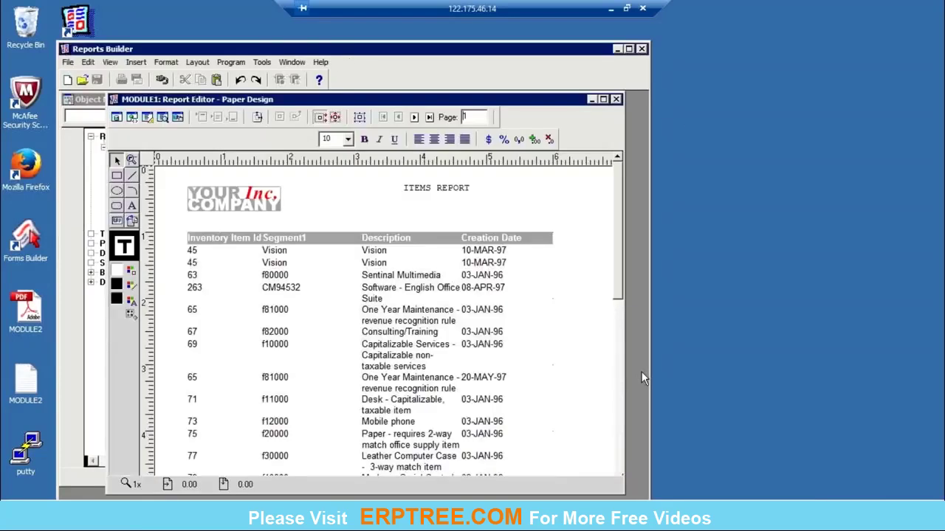
pyautogui.click(603, 99)
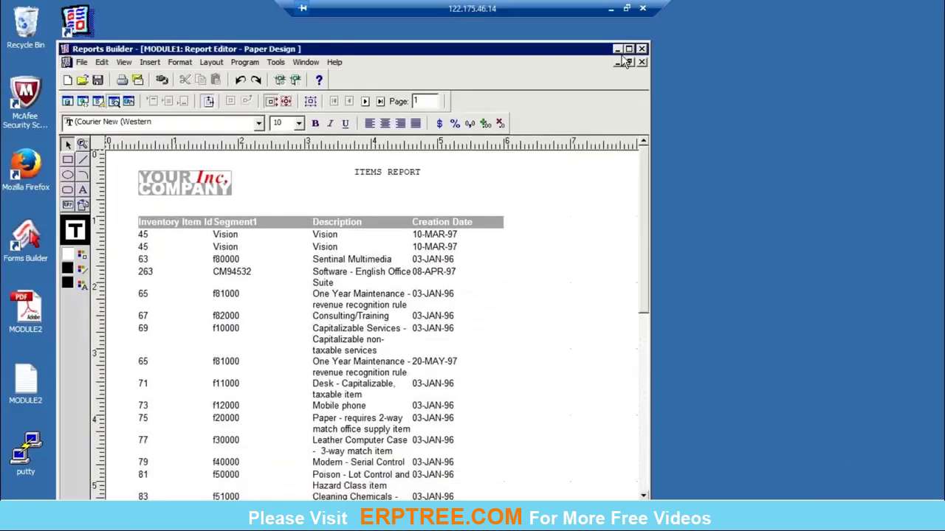
pyautogui.click(628, 50)
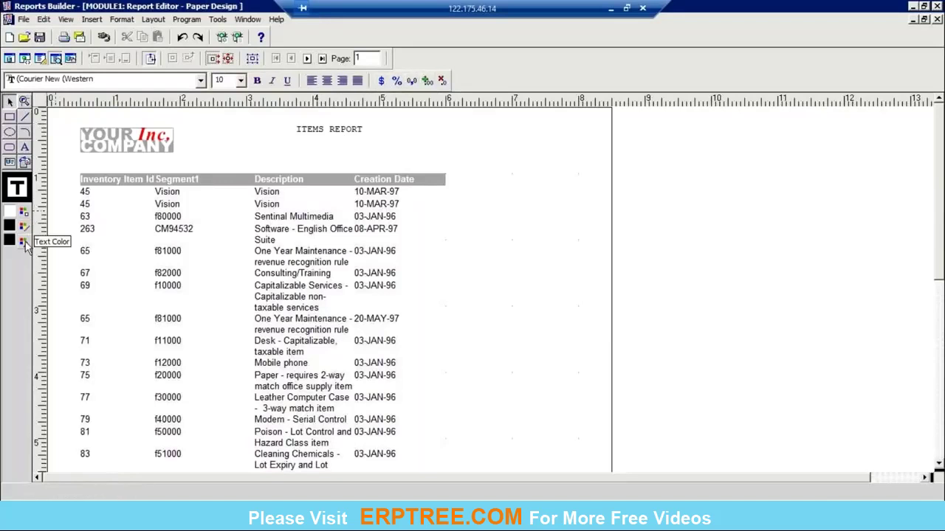
pyautogui.click(936, 20)
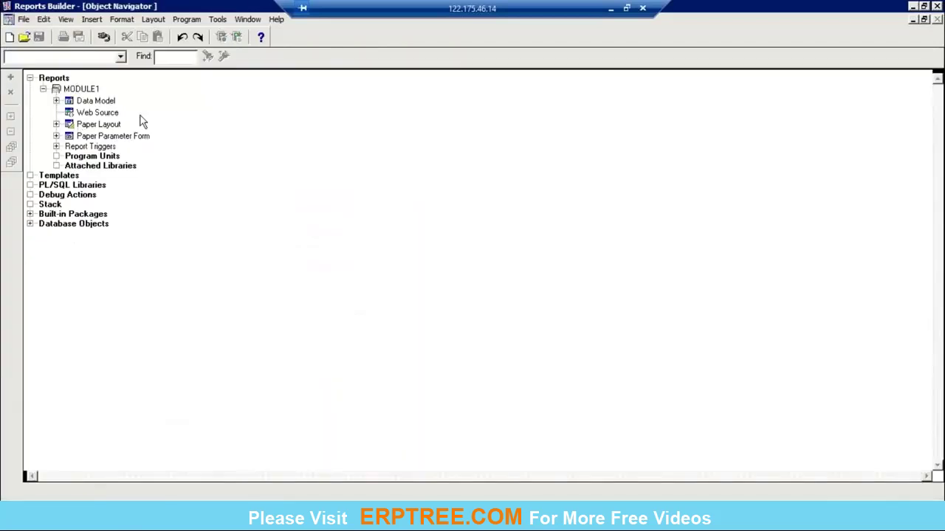
# Step: Expand MODULE1's Data Model and Queries and view query Q_1's SQL statement
pyautogui.click(59, 89)
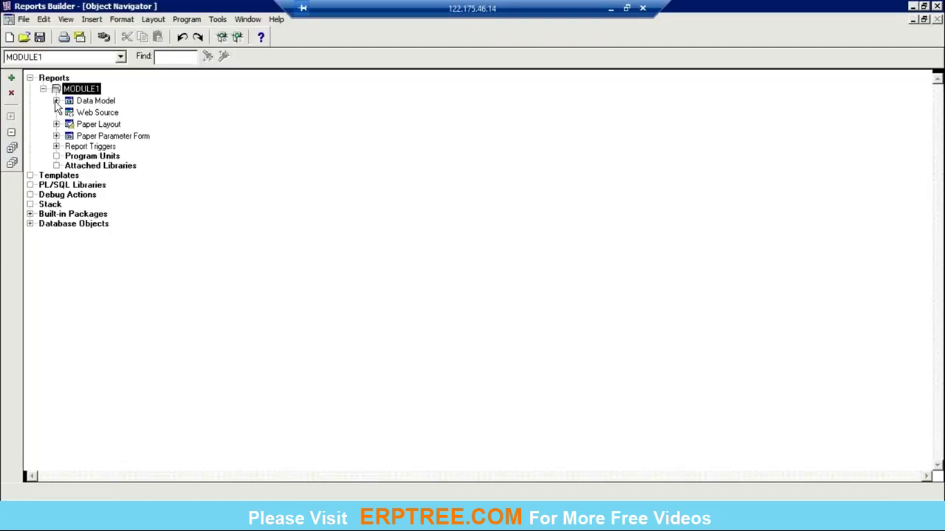
pyautogui.click(56, 101)
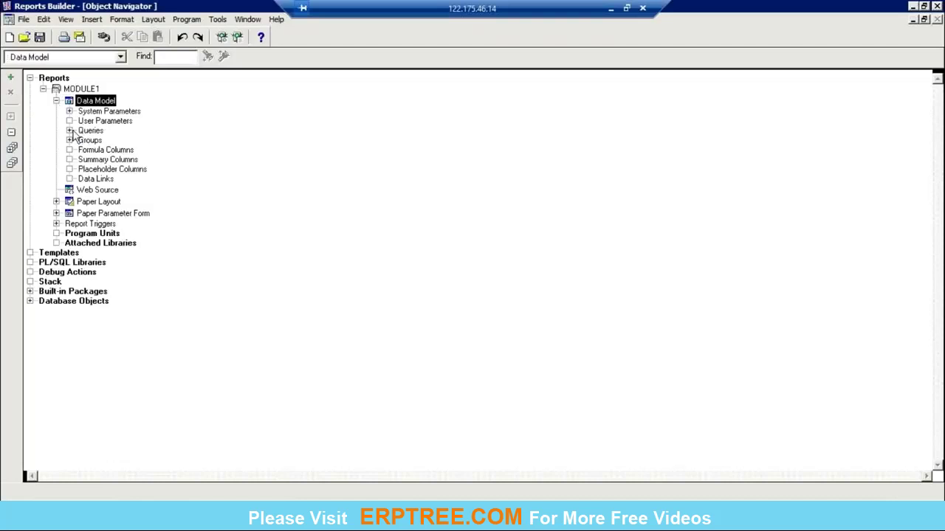
pyautogui.doubleClick(90, 133)
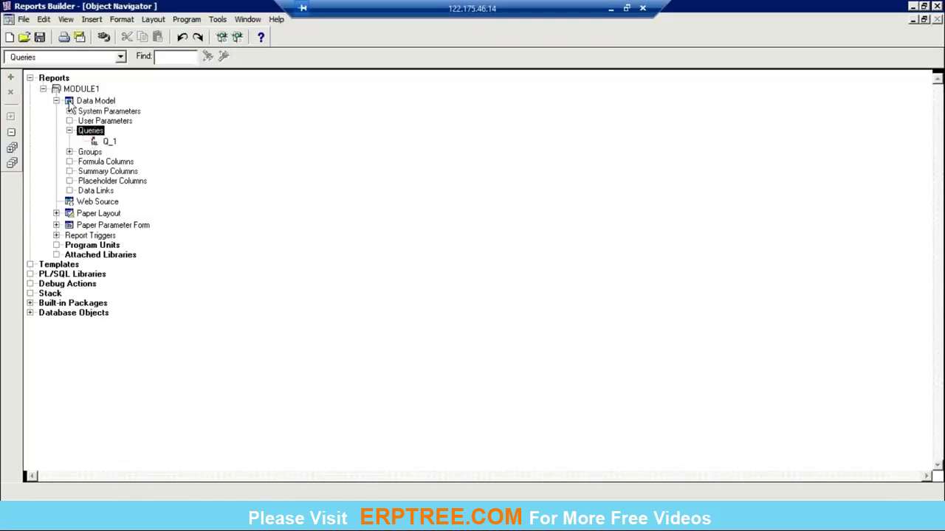
pyautogui.doubleClick(68, 101)
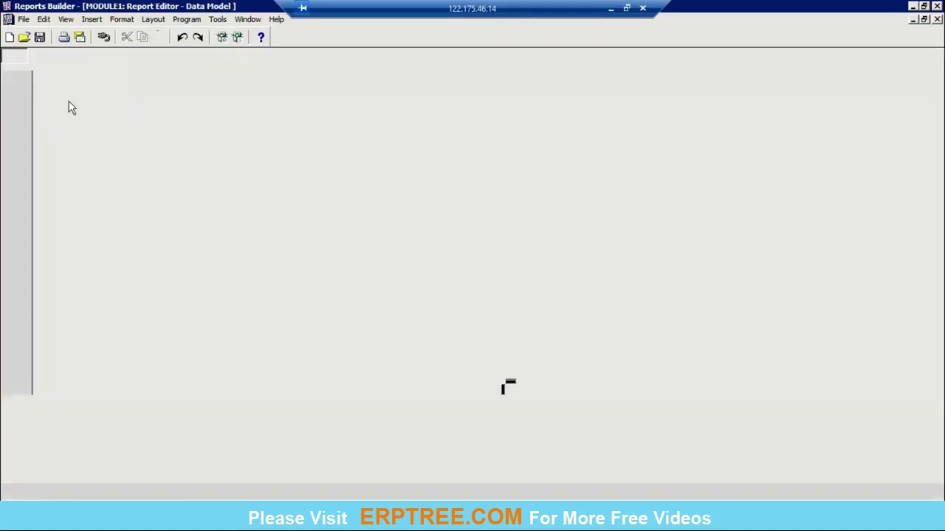
pyautogui.doubleClick(157, 151)
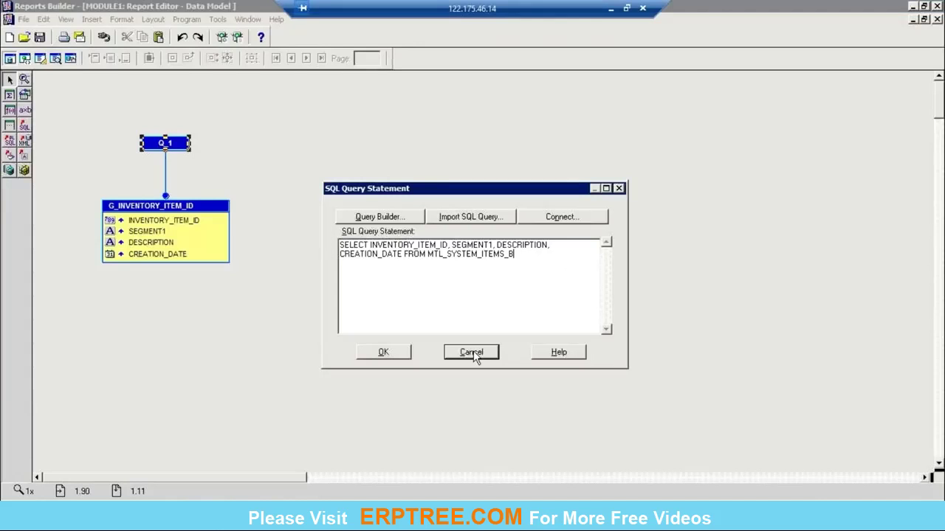
# Step: Dismiss Q_1's SQL without changes, close the data model editor, and open the Paper Layout
pyautogui.click(472, 352)
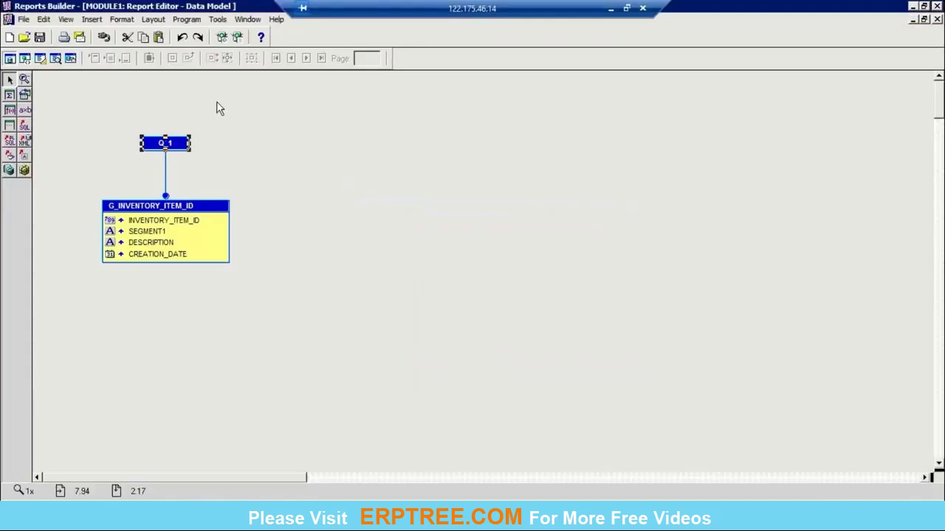
pyautogui.doubleClick(165, 143)
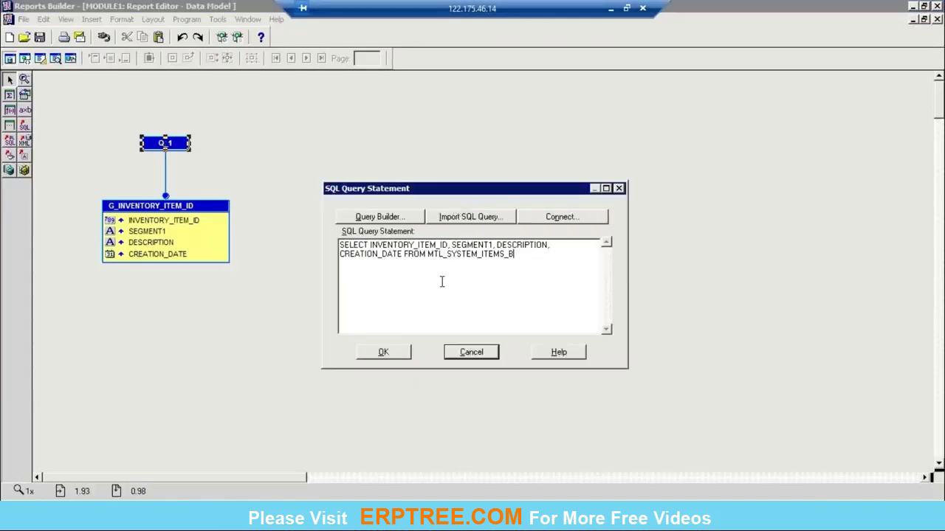
pyautogui.click(475, 355)
pyautogui.click(935, 21)
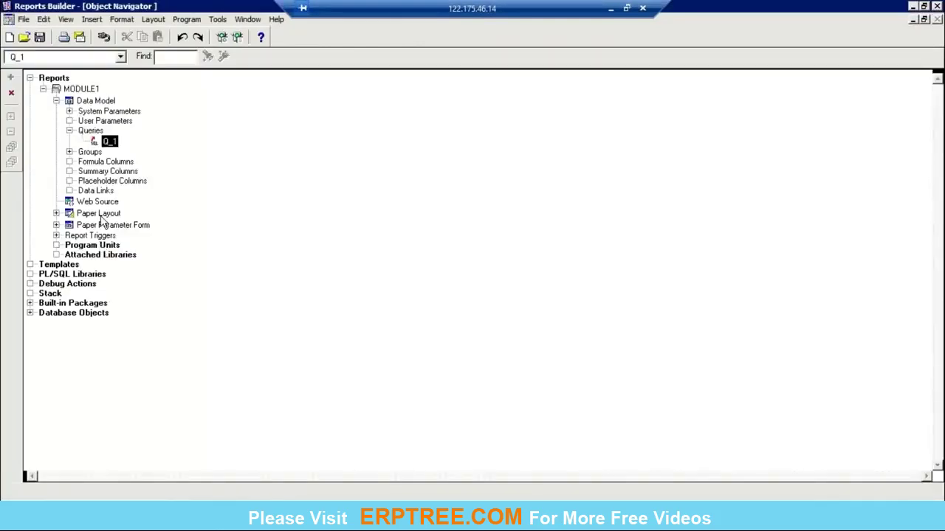
pyautogui.doubleClick(71, 215)
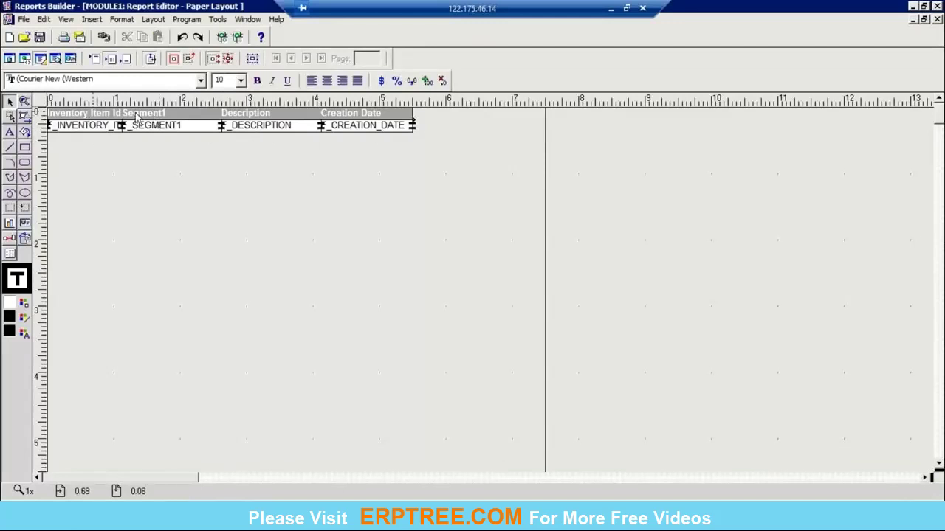
# Step: Select the SEGMENT1 field, close the layout editor, and expand M_G_INVENTORY_ITEM_ID_HDR in the navigator
pyautogui.click(270, 131)
pyautogui.click(192, 130)
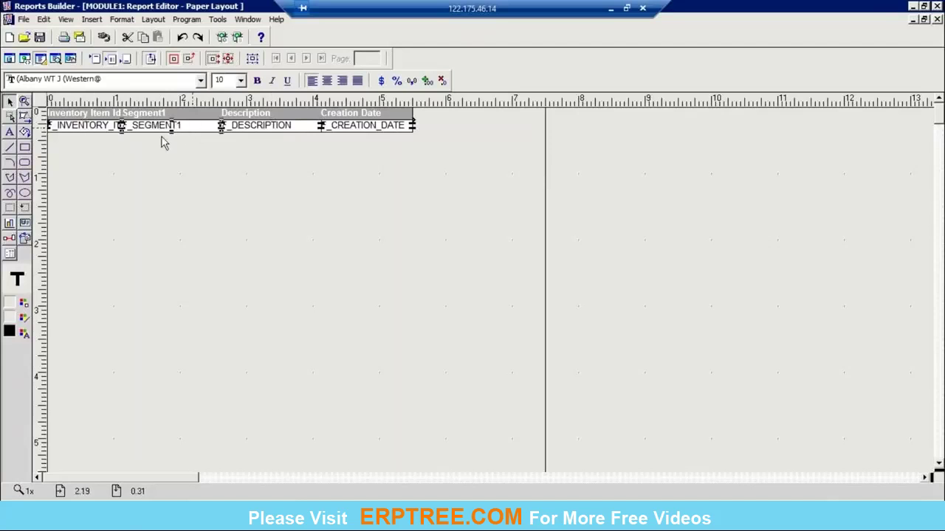
pyautogui.click(937, 19)
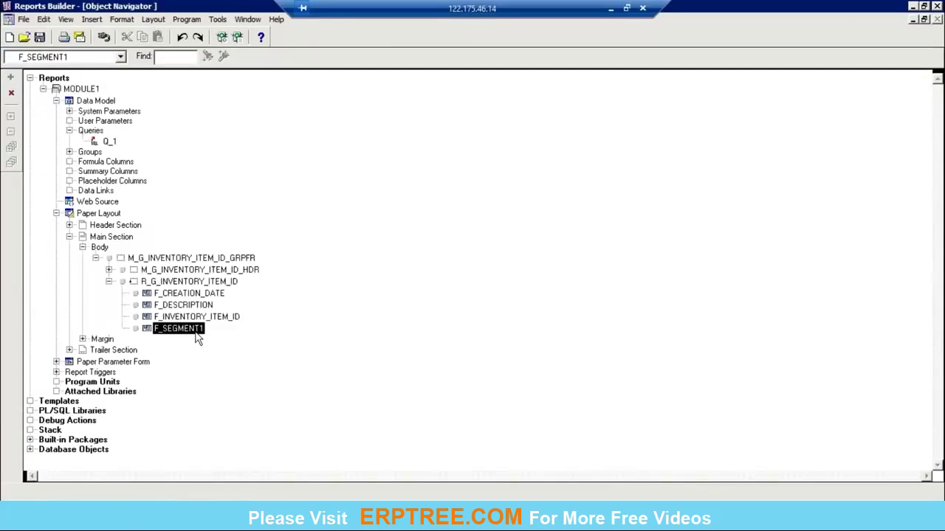
pyautogui.click(111, 275)
pyautogui.click(110, 271)
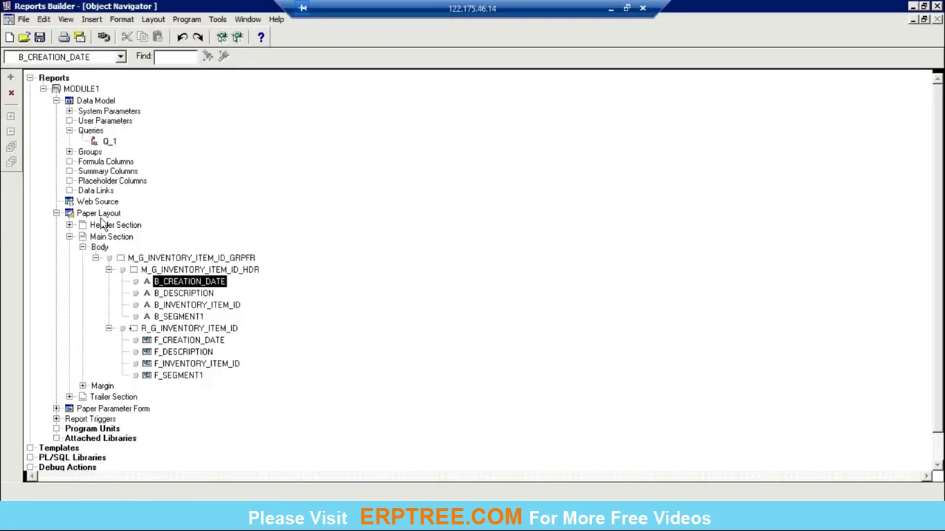
pyautogui.click(85, 89)
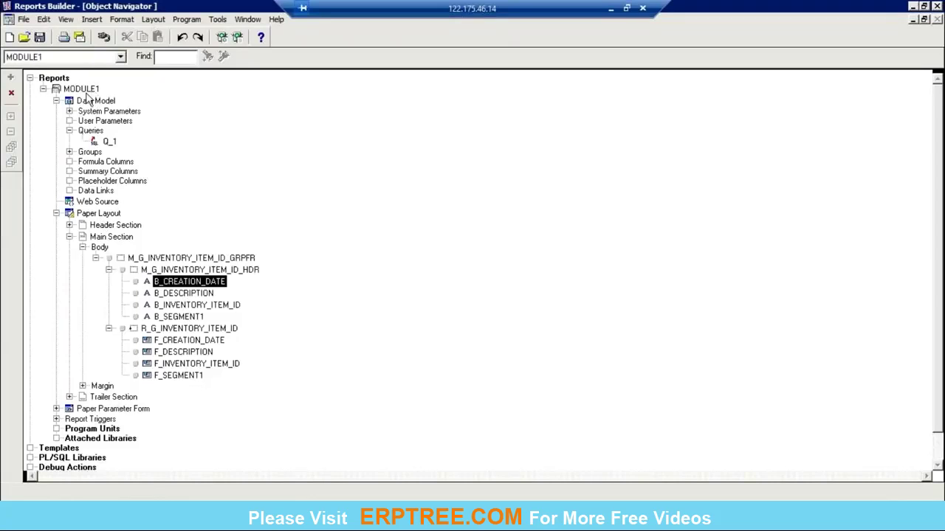
pyautogui.click(25, 20)
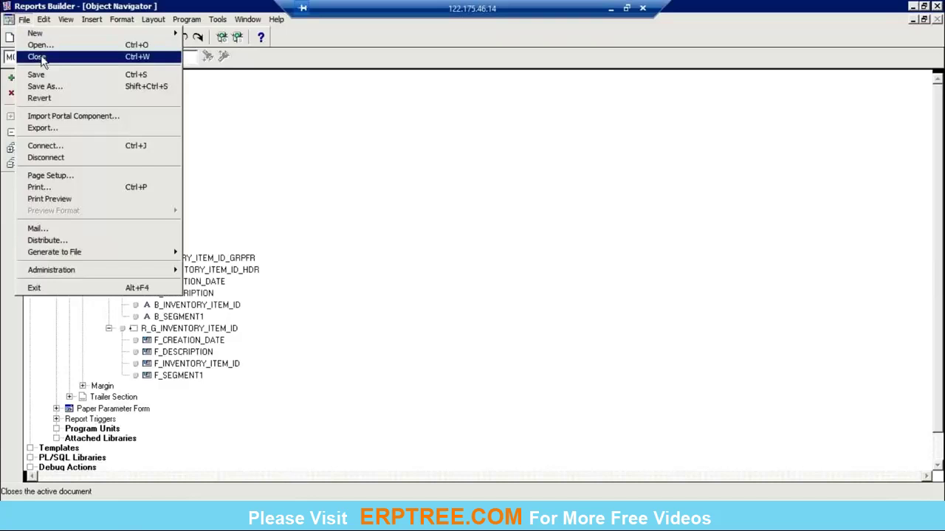
# Step: Close MODULE1 without saving, then start a new MODULE2 report with the Report Wizard
pyautogui.click(37, 56)
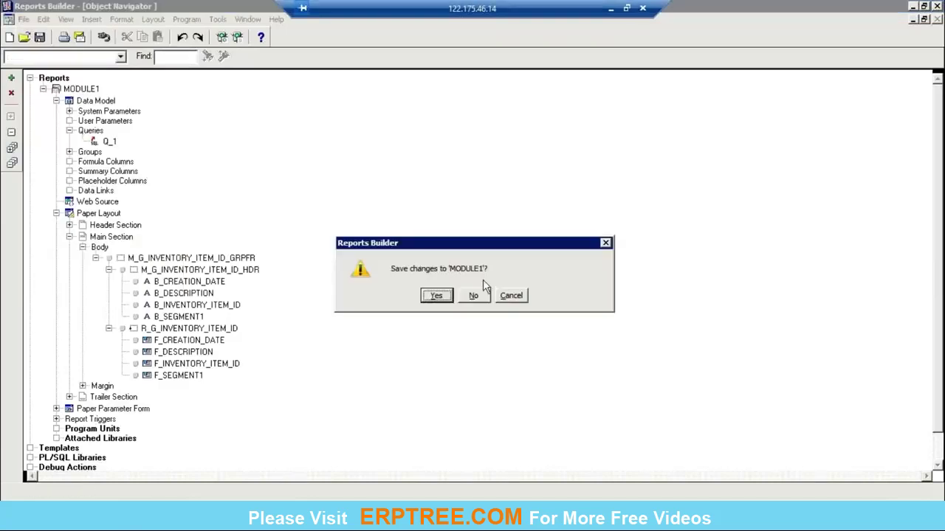
pyautogui.click(475, 298)
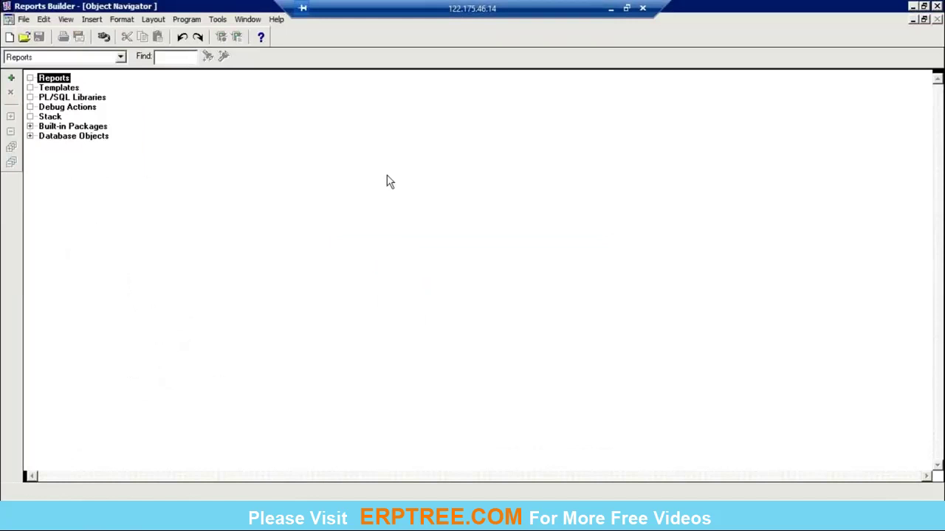
pyautogui.click(12, 79)
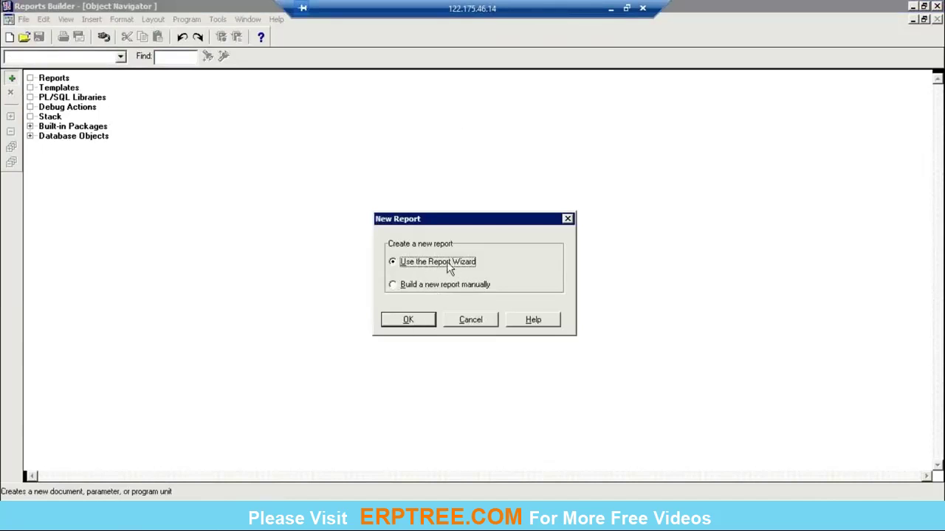
pyautogui.click(421, 322)
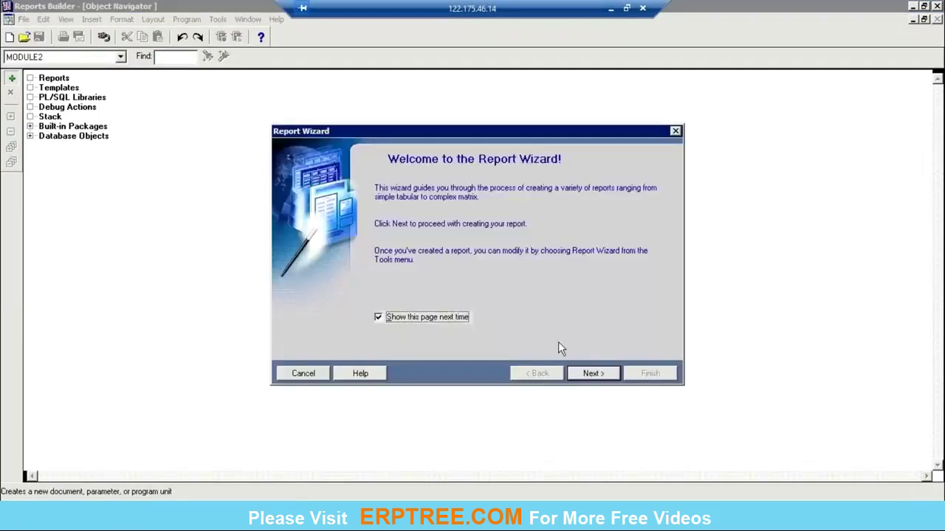
# Step: Choose a paper-layout-only report titled OU WISE PURCHASE ORDERS
pyautogui.click(598, 376)
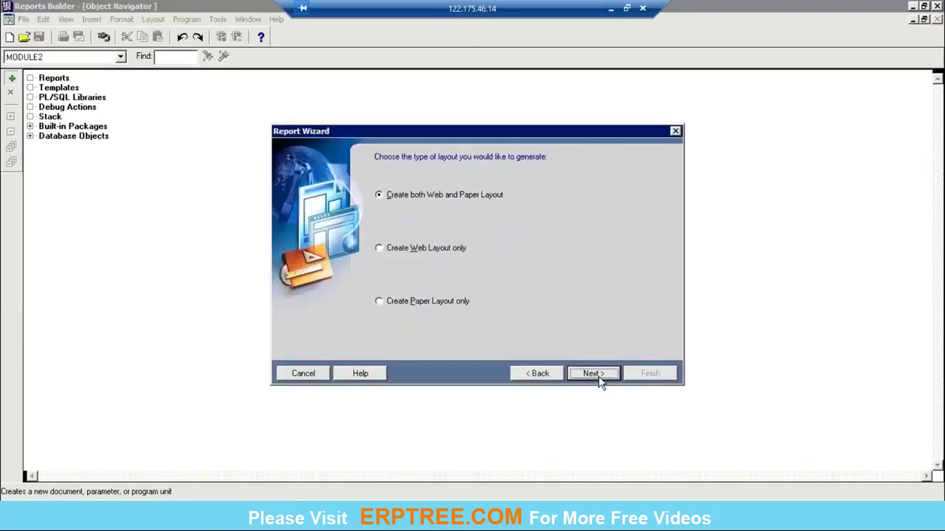
pyautogui.click(405, 302)
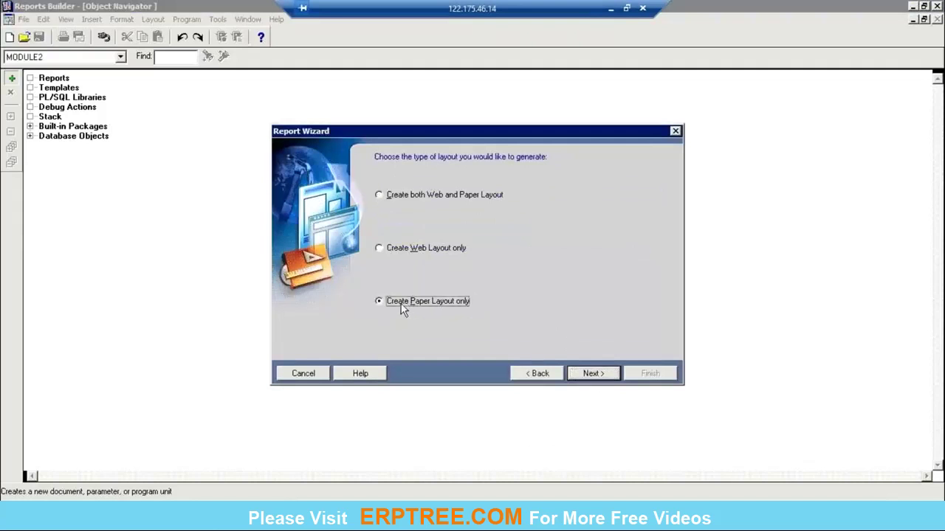
pyautogui.click(591, 374)
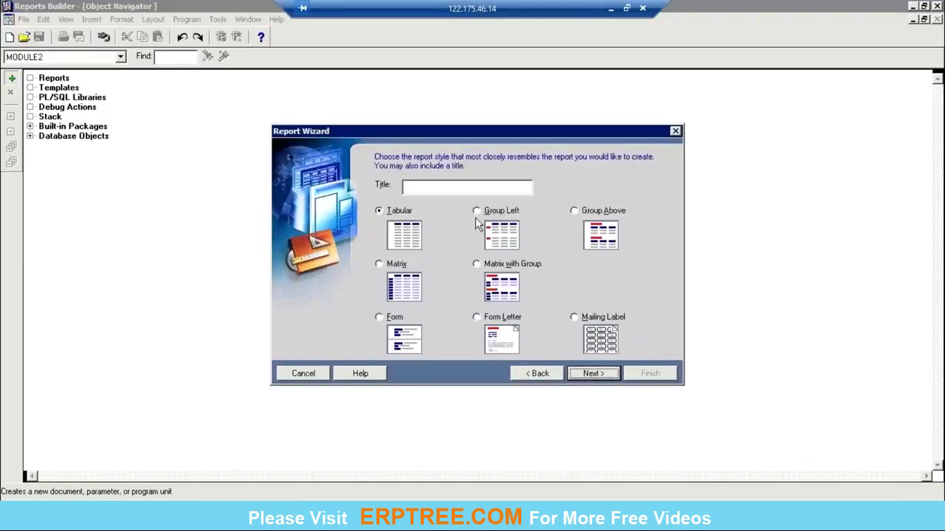
pyautogui.click(480, 186)
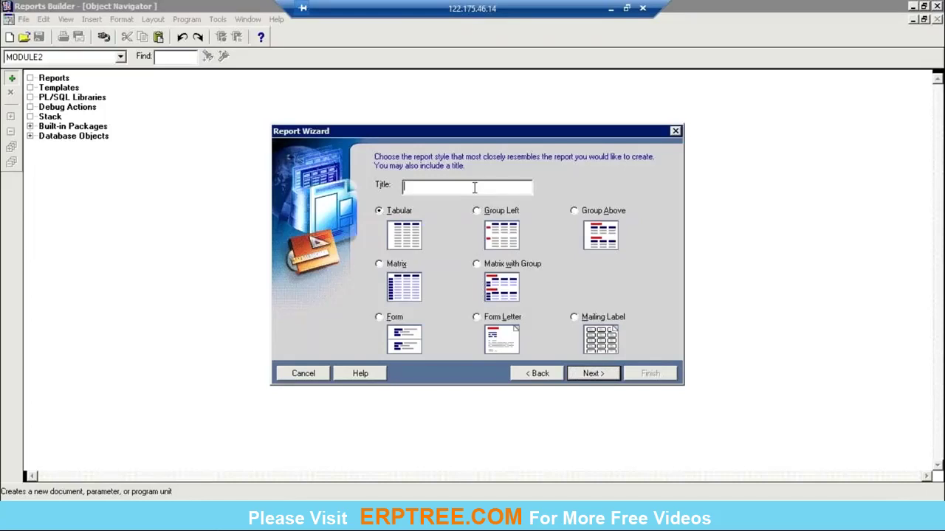
pyautogui.write('OU WISE PURCHASE ORDERS')
# Step: Pick the Group Left style and SQL Query as the data source
pyautogui.click(499, 214)
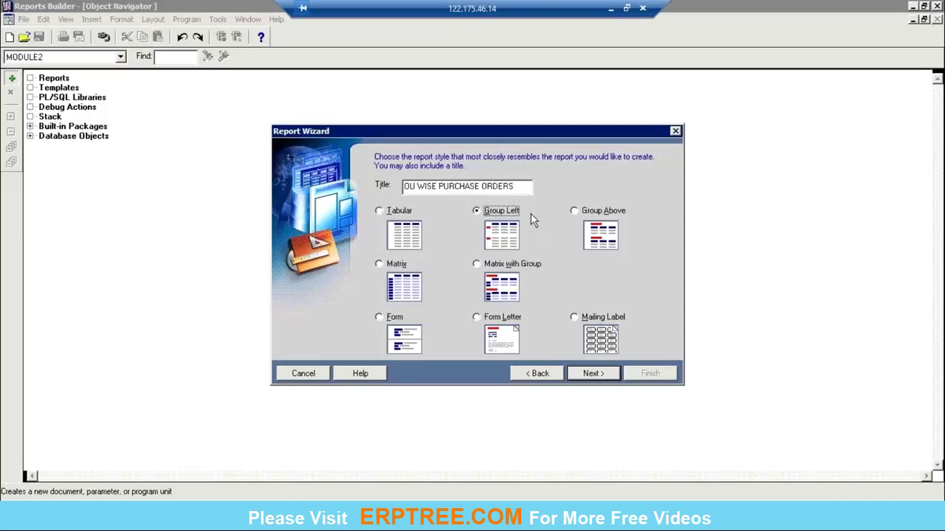
pyautogui.click(619, 212)
pyautogui.click(592, 374)
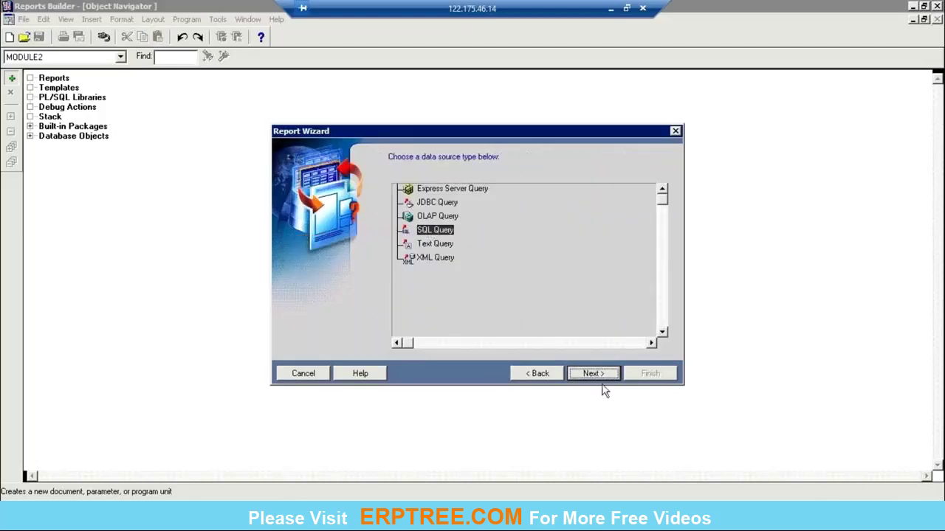
pyautogui.click(599, 374)
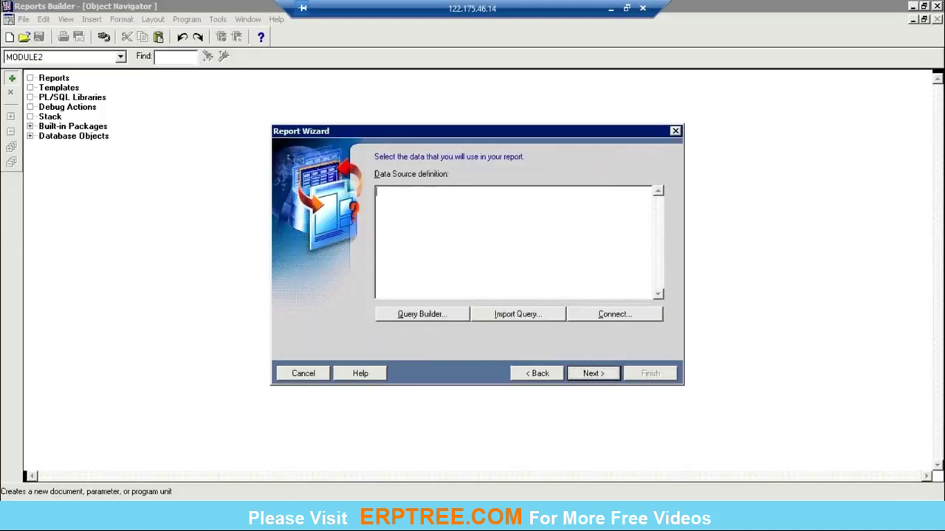
pyautogui.hotkey('alt', 'Tab')
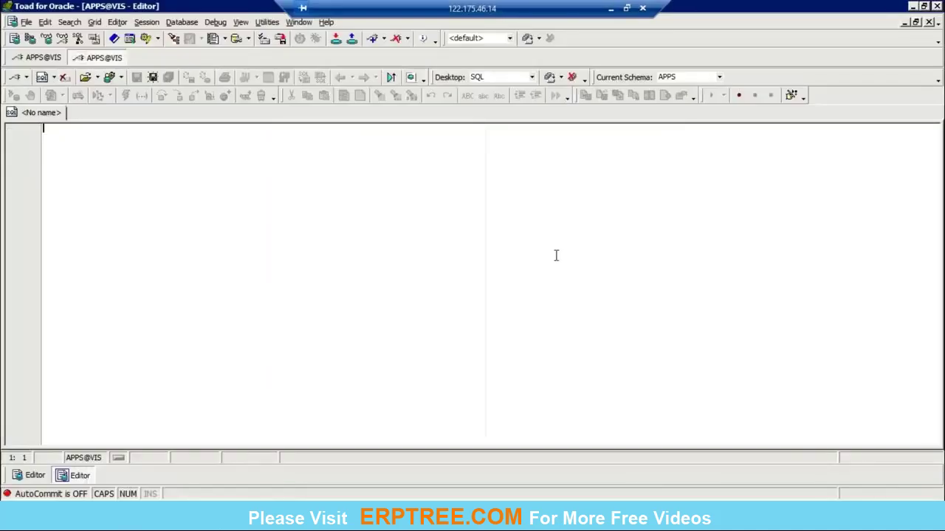
# Step: Begin the Data Source definition with SELECT HOU.ORGANIZATION_ID,
pyautogui.write('SELECT HOU.')
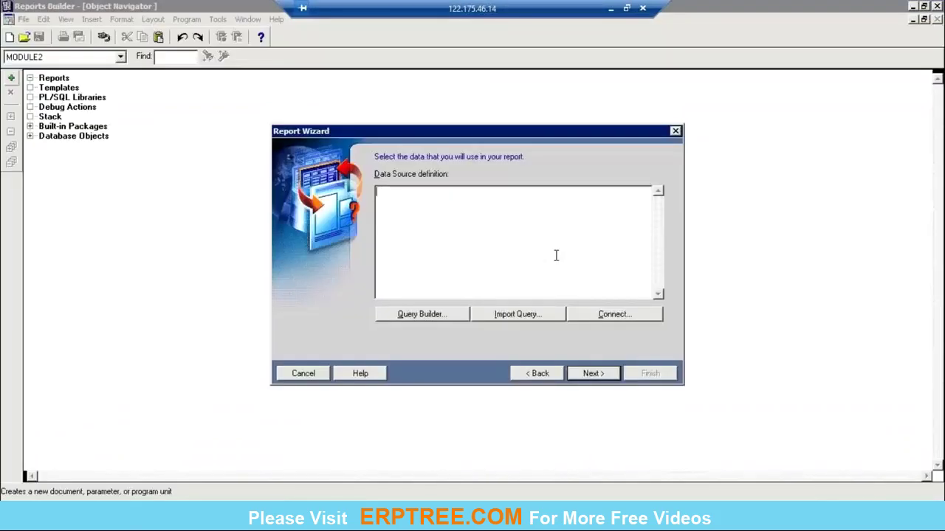
pyautogui.write('SELECT HOU.OR')
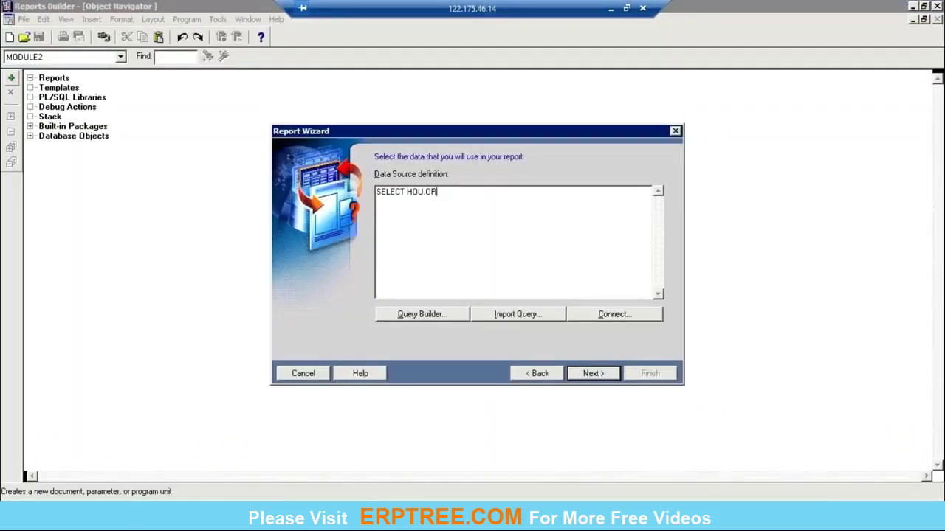
pyautogui.write('GANIZATION_ID,')
# Step: Add columns HOU.NAME, PH.PO_HEADER_ID, PH.SEGMENT1, PH.TYPE_LOOKUP_CODE and PH.AUTHORIZATION_STATUS to the SELECT
pyautogui.press('Return')
pyautogui.write('HOU.NAME,')
pyautogui.press('Return')
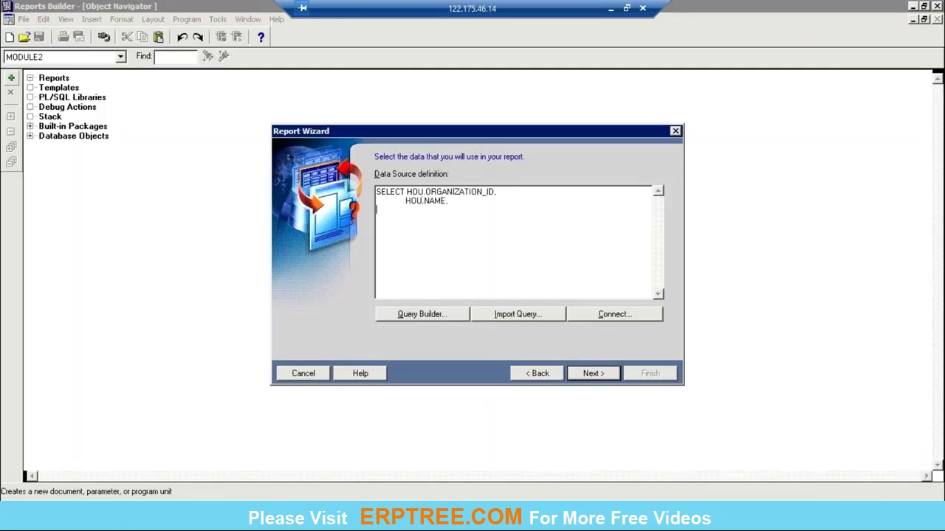
pyautogui.write('PH.PO_HEADER_ID,')
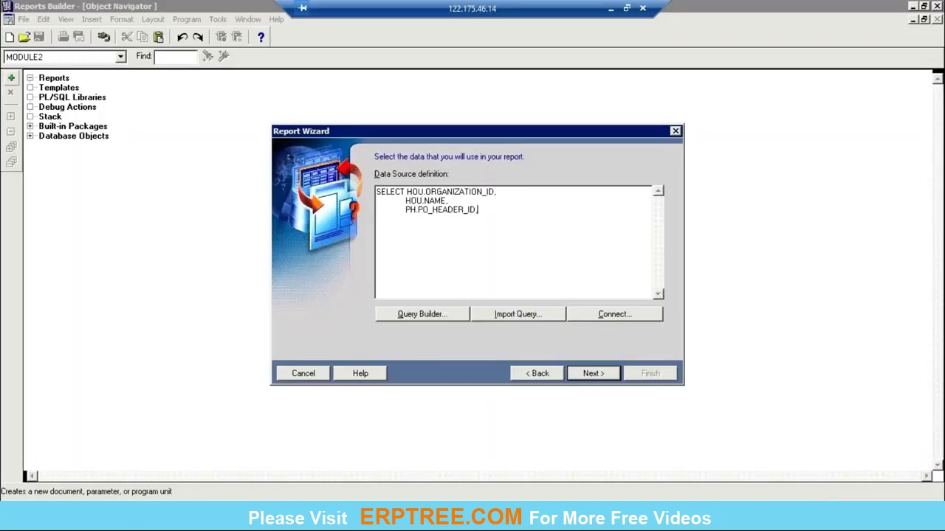
pyautogui.press('Tab')
pyautogui.write('PH.SEGMENT1,')
pyautogui.press('Return')
pyautogui.press('Tab')
pyautogui.write('PH.TYPE_LOOKU')
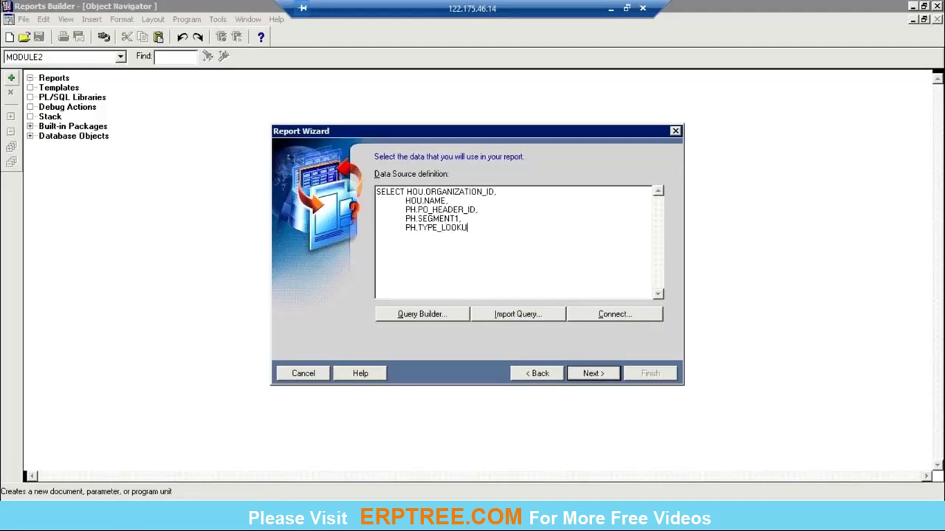
pyautogui.write('P_CODE,')
pyautogui.press('Return')
pyautogui.press('Tab')
pyautogui.write('PH')
pyautogui.press('BackSpace')
pyautogui.press('BackSpace')
pyautogui.write('PH.AUTHORIZ')
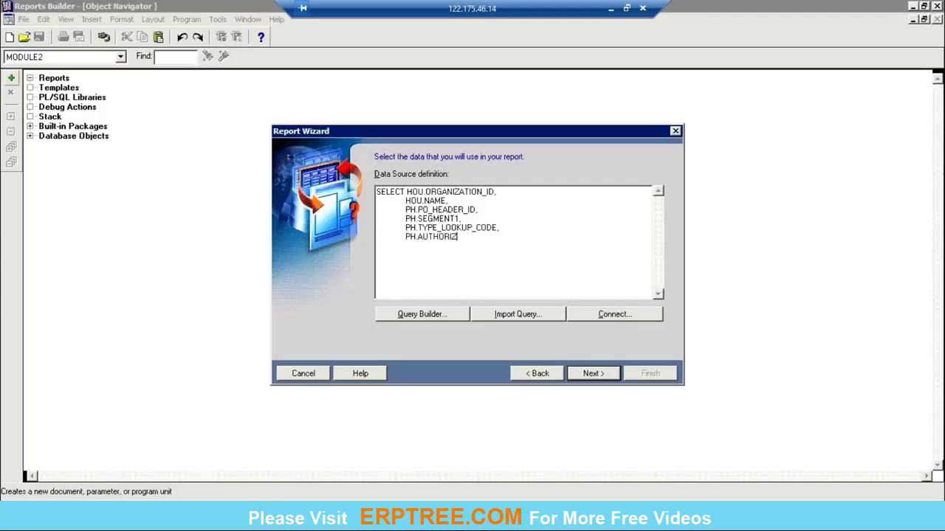
pyautogui.write('ATION_STATUS')
# Step: Add FROM HR_OPERATING_UNITS HOU, PO_HEADERS_ALL PH WHERE PH.ORG_ID = HOU.ORGANIZATION_ID
pyautogui.press('Return')
pyautogui.write('FROM  H')
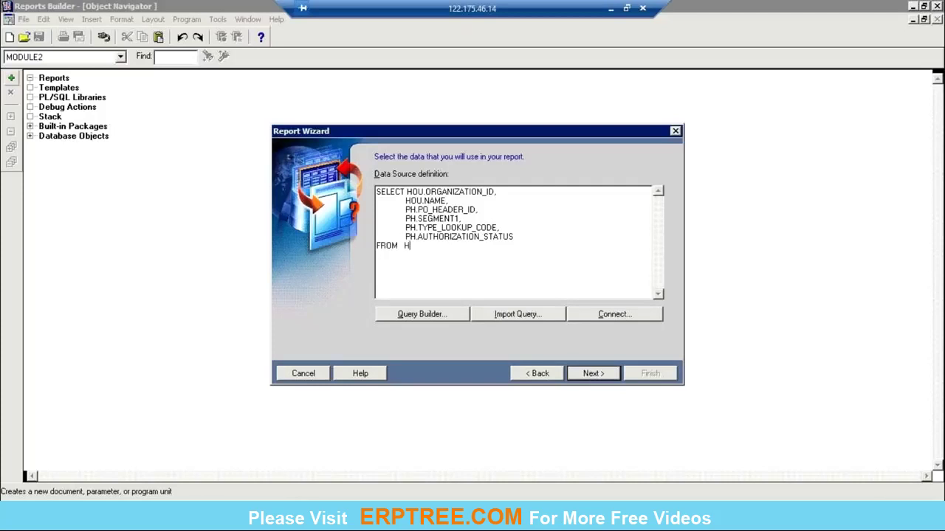
pyautogui.write('R_OPERATING_UNITS')
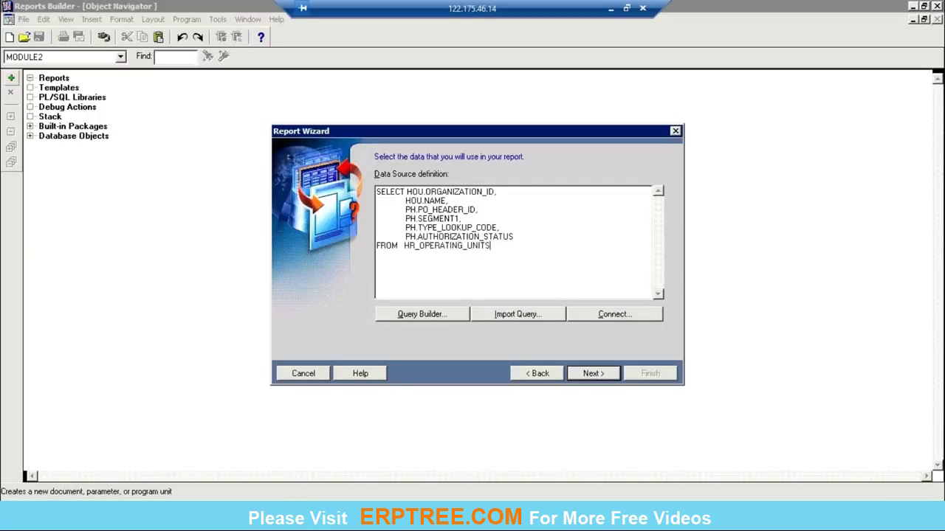
pyautogui.write(' HOU,')
pyautogui.press('Return')
pyautogui.write('PO_HEADERS_ALL PH')
pyautogui.press('Return')
pyautogui.write('W')
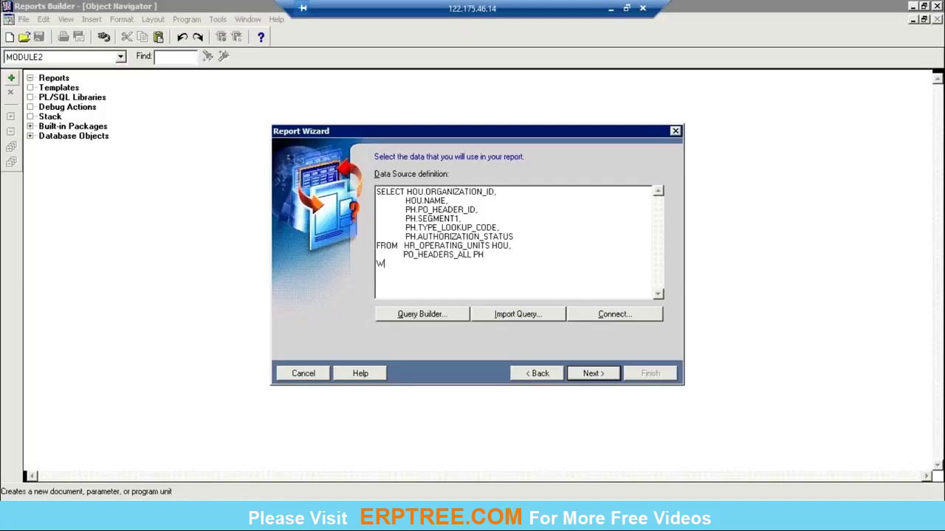
pyautogui.write('HERE PH.ORG_ID = HOU.ORGANIZATION_ID')
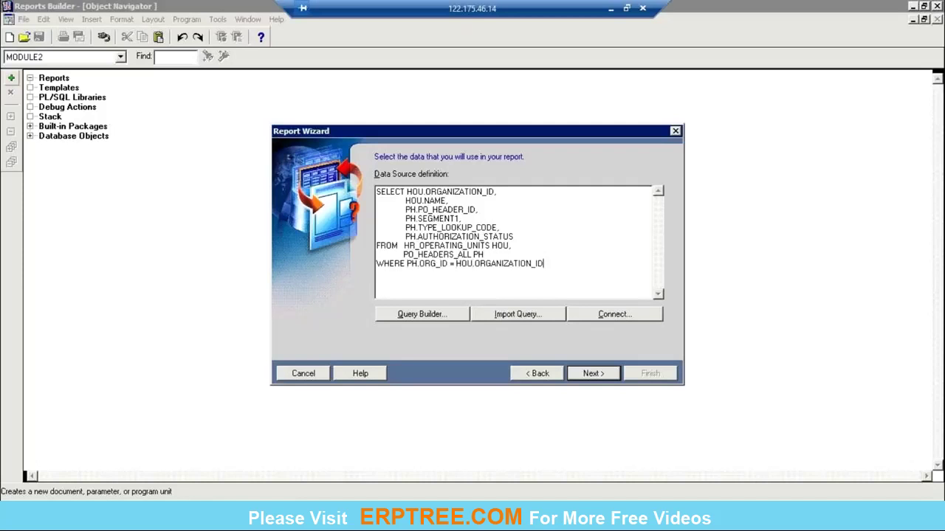
pyautogui.click(592, 374)
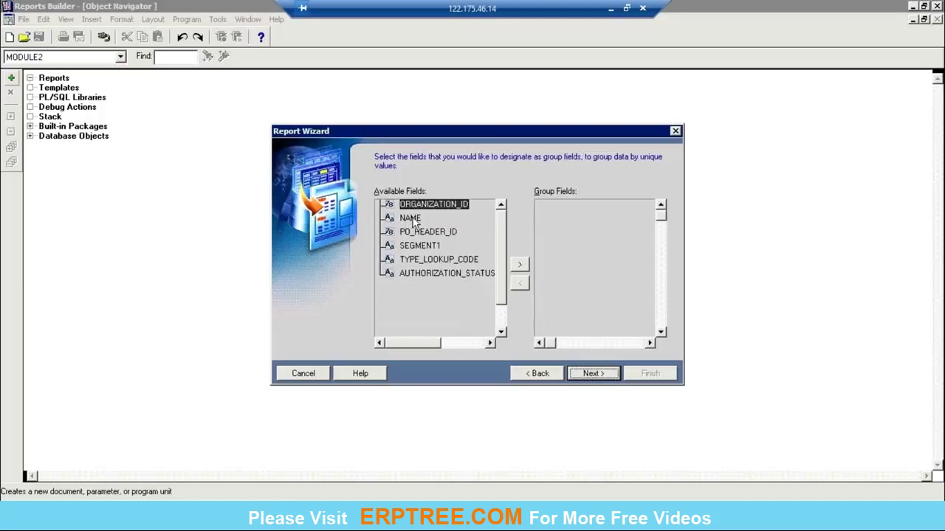
# Step: Group by ORGANIZATION_ID and NAME, display all remaining fields, and skip totals
pyautogui.click(518, 264)
pyautogui.click(519, 264)
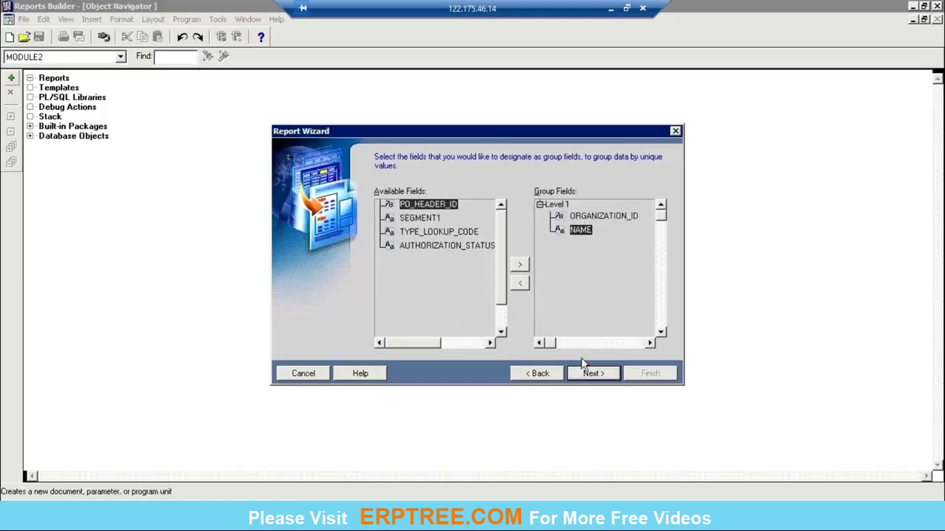
pyautogui.click(594, 374)
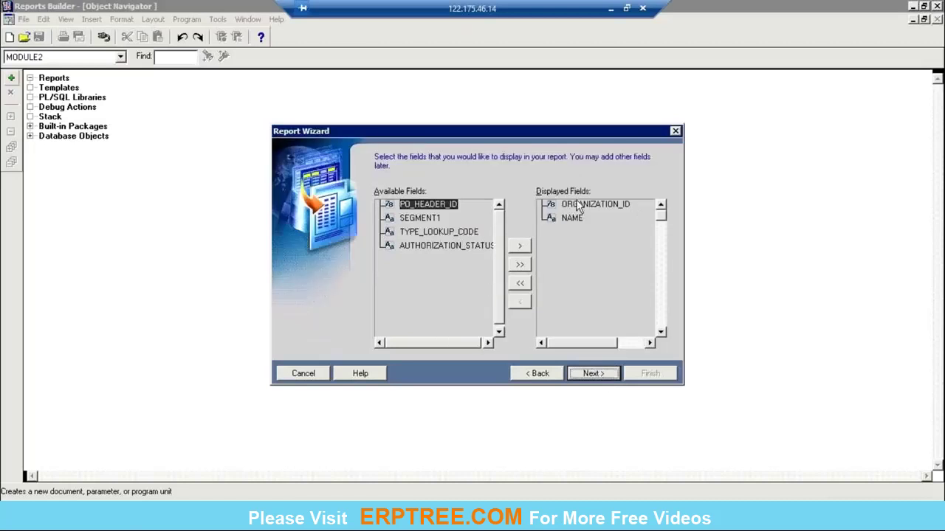
pyautogui.click(524, 265)
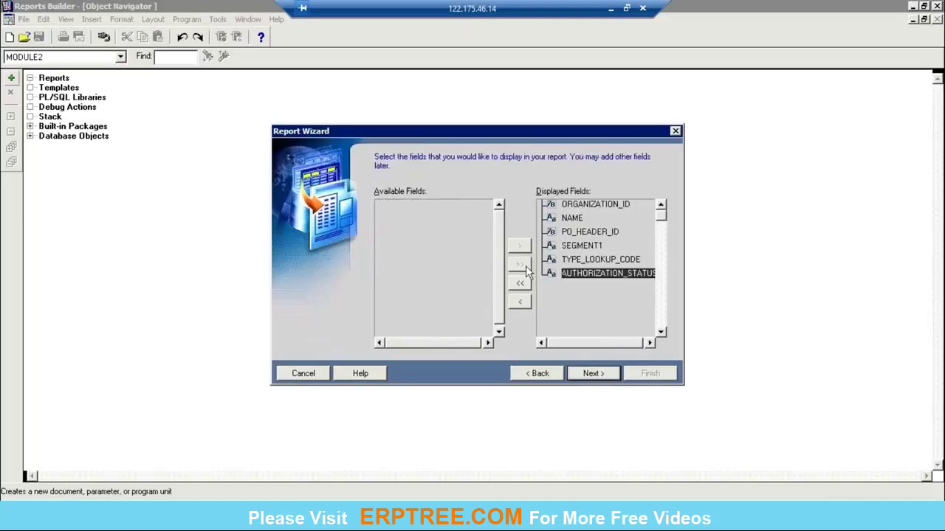
pyautogui.click(599, 375)
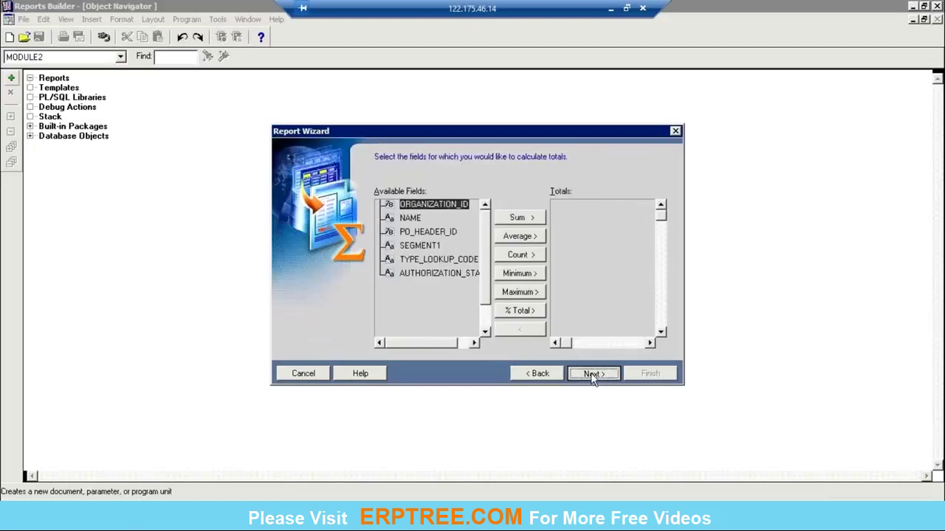
pyautogui.click(590, 373)
# Step: Relabel the organization columns as OPERATING UNIT ID and OPERATING UNIT NAME
pyautogui.click(579, 197)
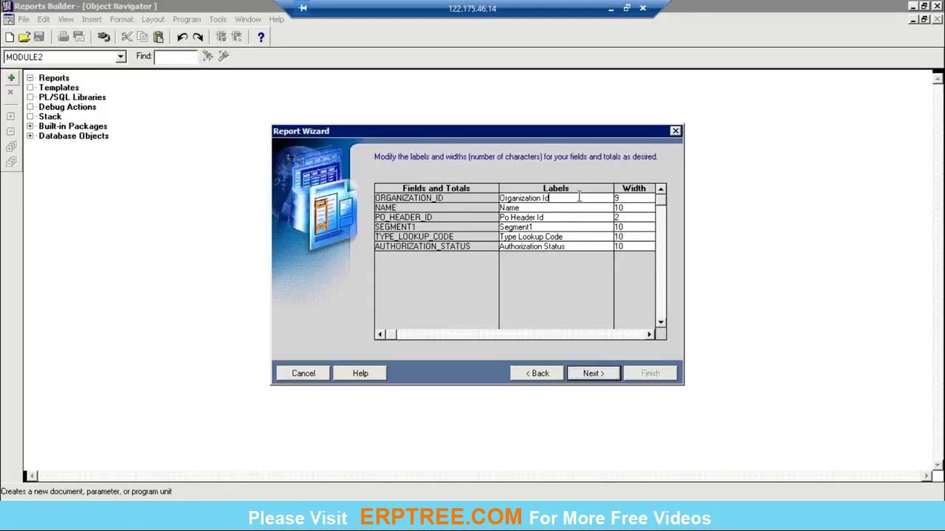
pyautogui.moveTo(579, 197); pyautogui.dragTo(430, 200)
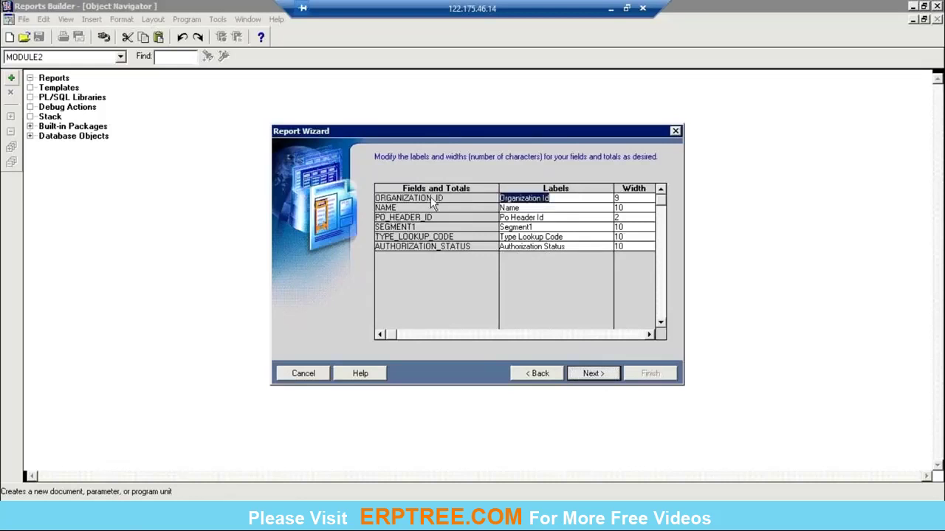
pyautogui.write('OPERATING UNTI')
pyautogui.press('BackSpace')
pyautogui.press('BackSpace')
pyautogui.write('IT ID')
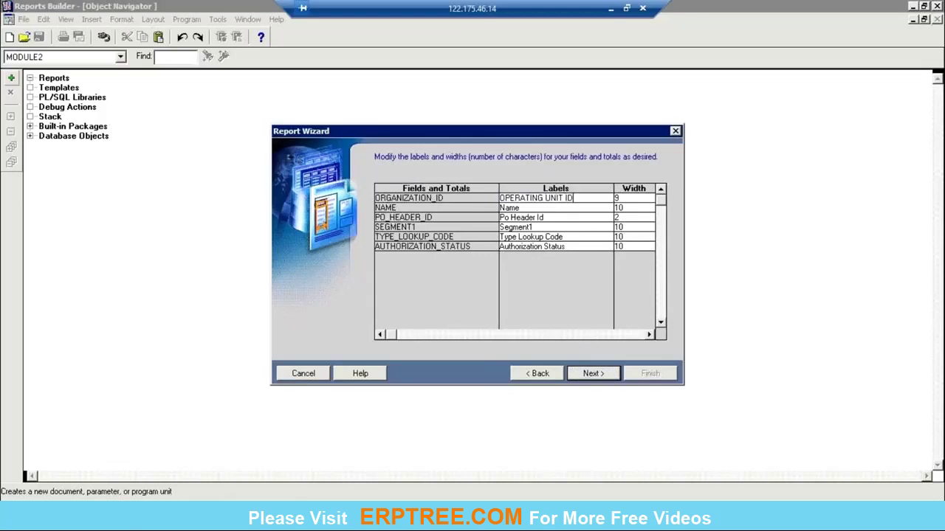
pyautogui.click(525, 209)
pyautogui.write('OPERATI')
pyautogui.press('BackSpace')
pyautogui.press('BackSpace')
pyautogui.press('BackSpace')
pyautogui.press('BackSpace')
pyautogui.press('BackSpace')
pyautogui.press('BackSpace')
pyautogui.press('BackSpace')
pyautogui.press('BackSpace')
pyautogui.press('BackSpace')
pyautogui.press('BackSpace')
pyautogui.press('BackSpace')
pyautogui.write('OPERATING UNIT NAME')
# Step: Relabel the PO columns PO HEADER ID, PO NUMBER, PO TYPE, PO STATUS and pick the Peach template
pyautogui.click(559, 217)
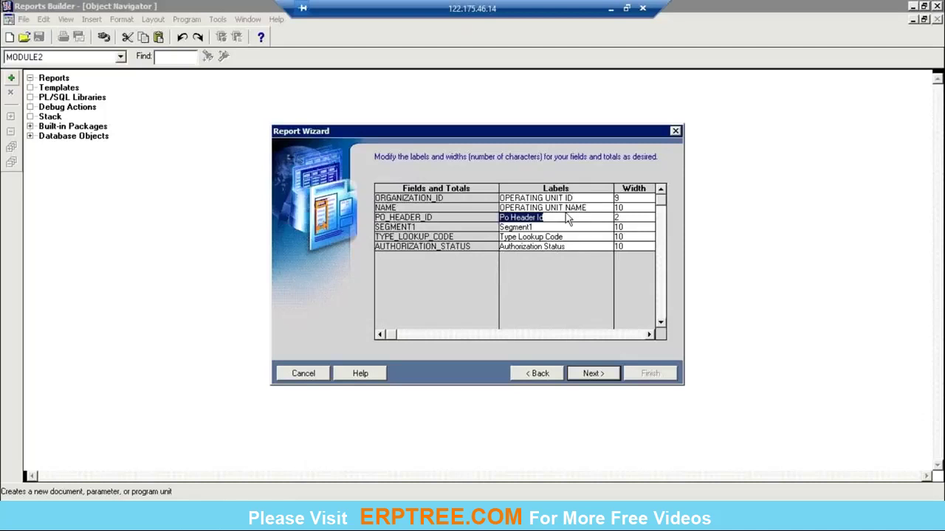
pyautogui.write('PO HEA')
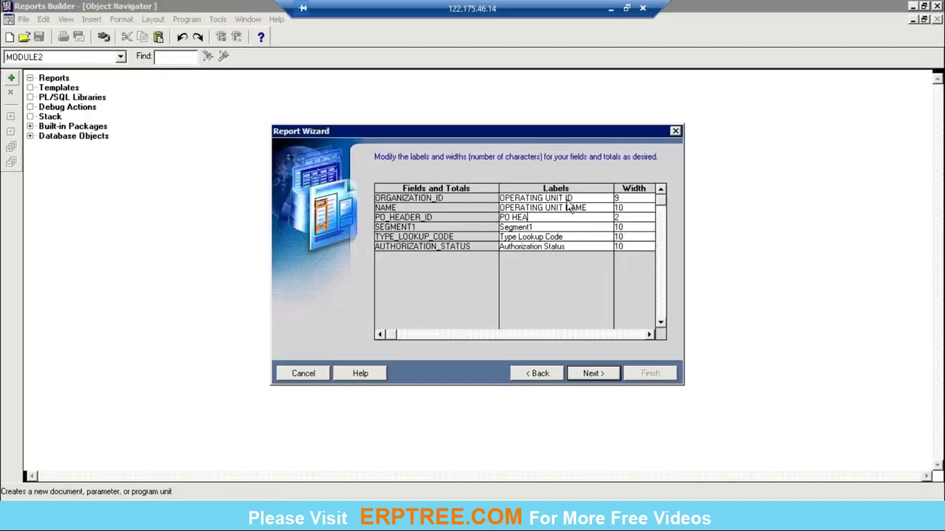
pyautogui.write('DER ID')
pyautogui.press('Tab')
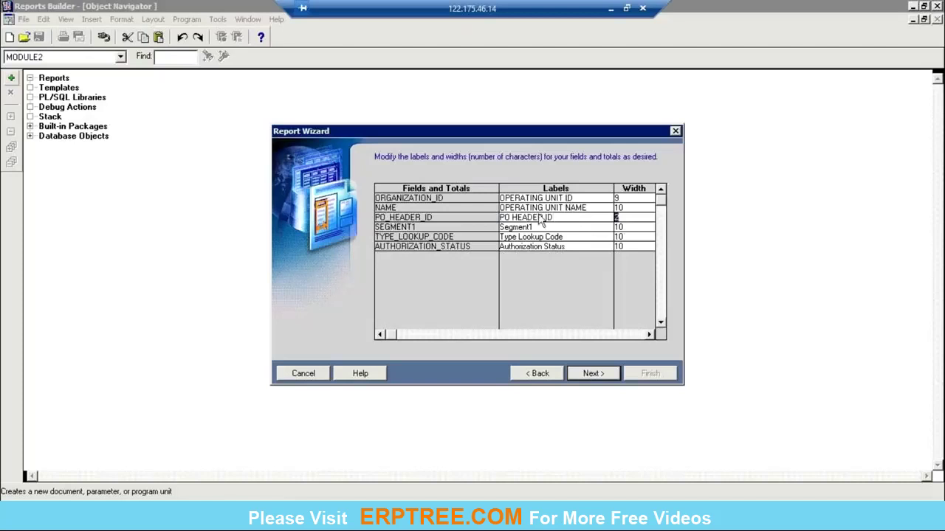
pyautogui.press('Tab')
pyautogui.write('PO NUMBER')
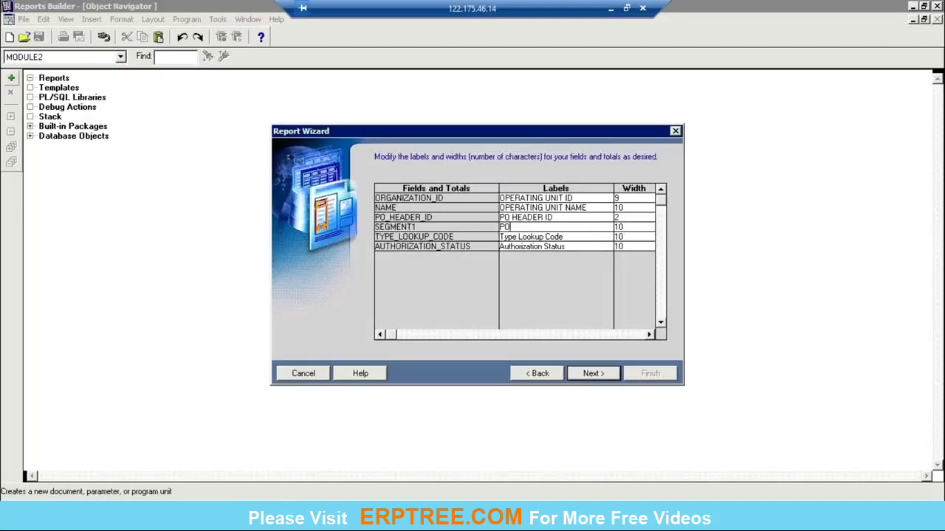
pyautogui.click(573, 236)
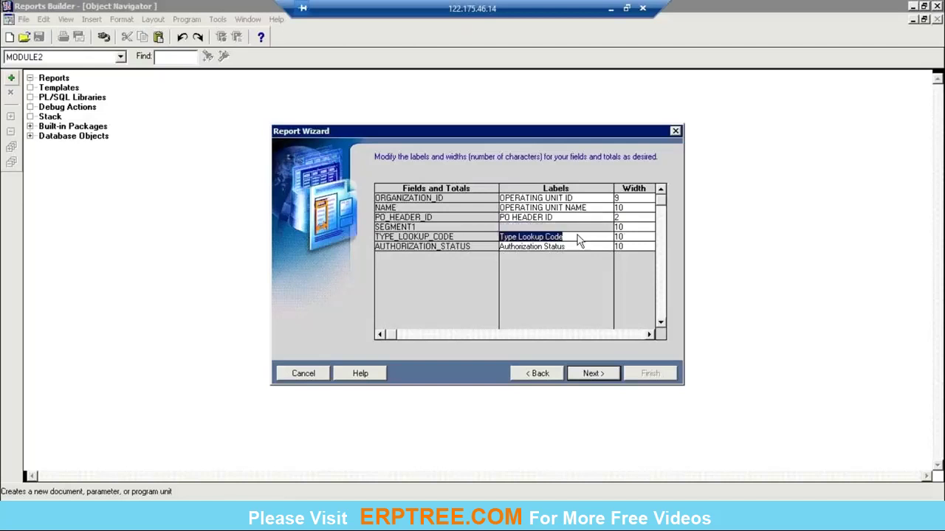
pyautogui.write('PO TYPE')
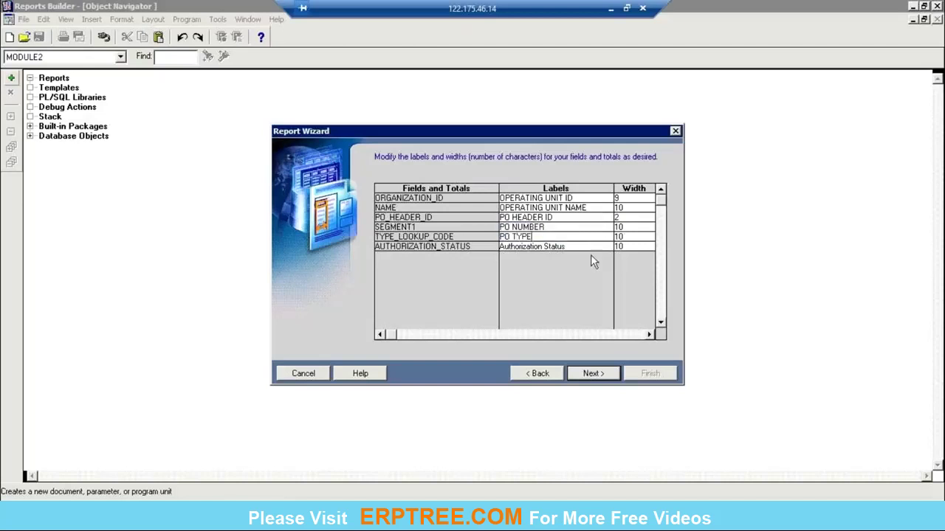
pyautogui.click(590, 251)
pyautogui.write('PO STATUS')
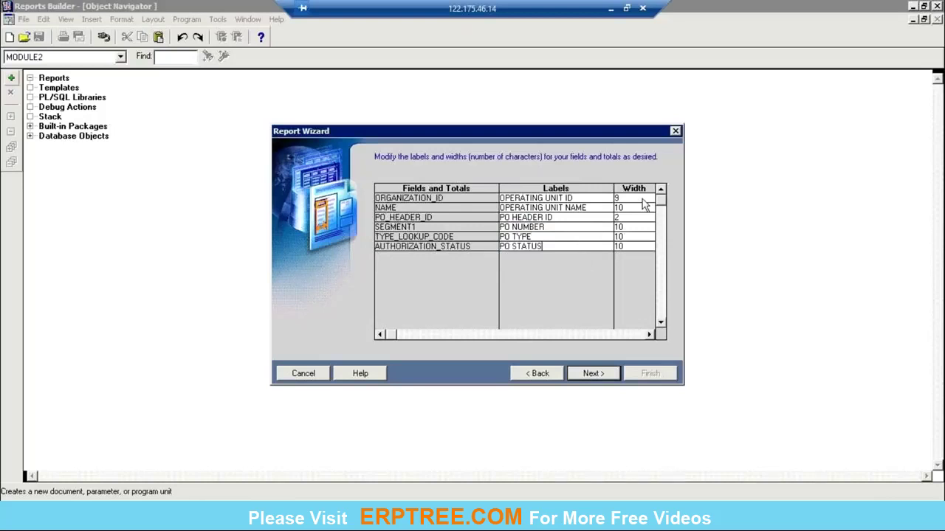
pyautogui.click(592, 379)
pyautogui.click(424, 230)
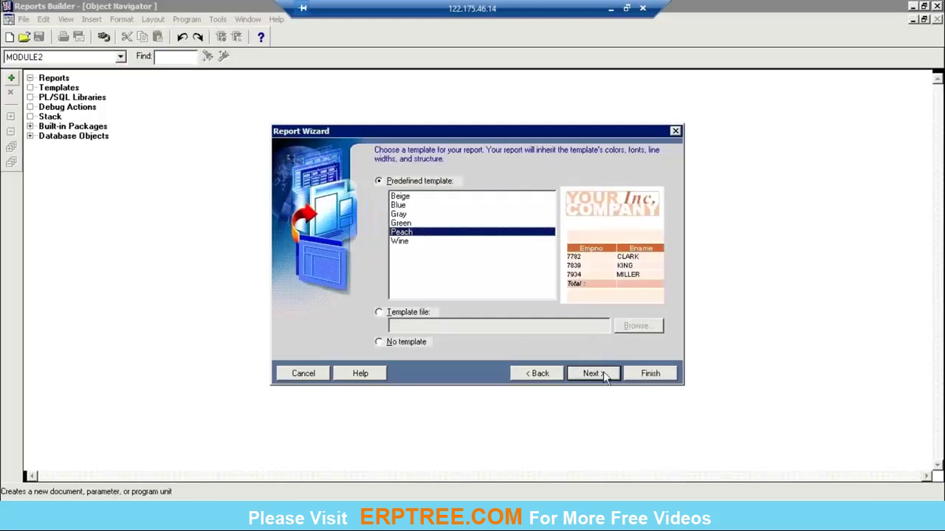
# Step: Finish the Report Wizard to generate the OU WISE PURCHASE ORDERS report
pyautogui.click(604, 375)
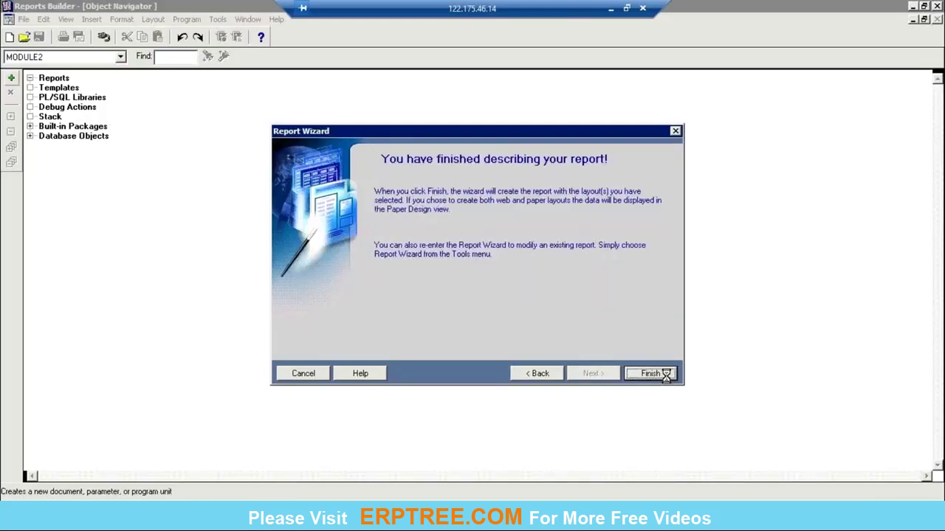
pyautogui.click(664, 374)
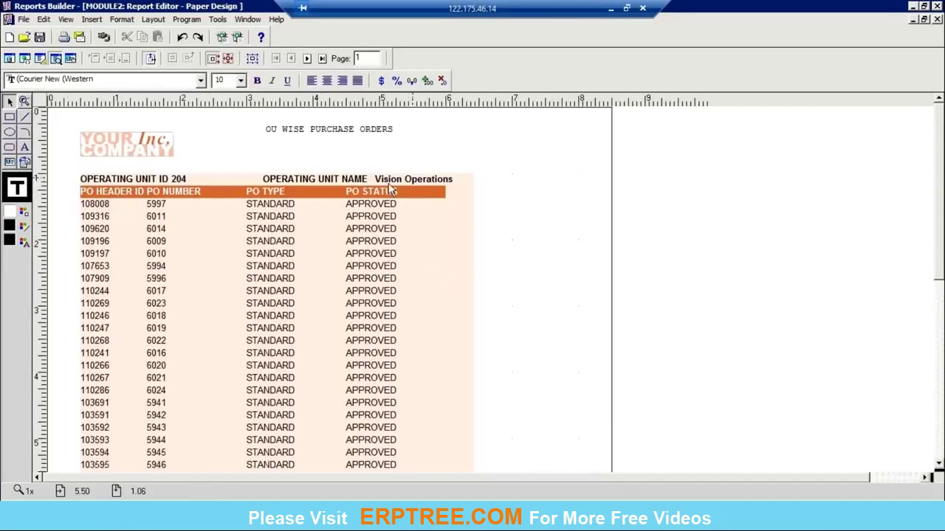
# Step: Select the PO HEADER ID field and page forward seven times through the output
pyautogui.click(104, 227)
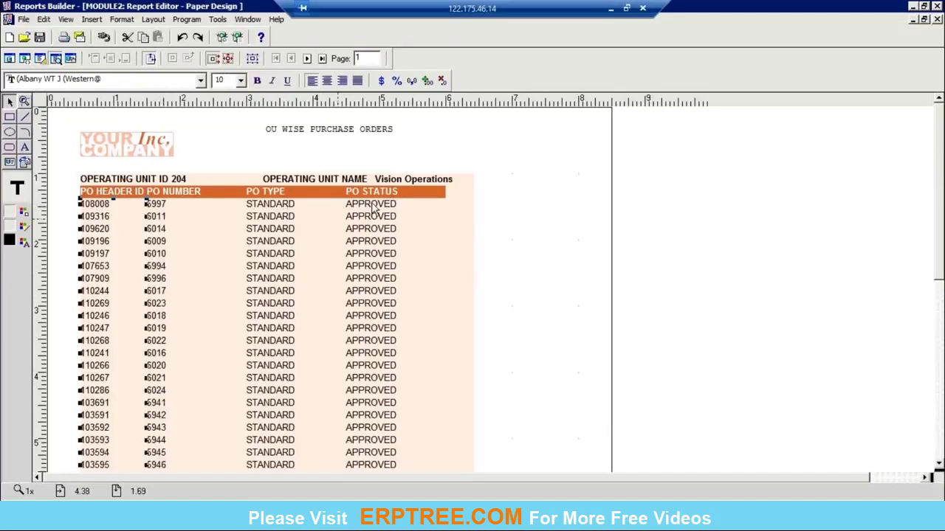
pyautogui.click(308, 59)
pyautogui.click(307, 59)
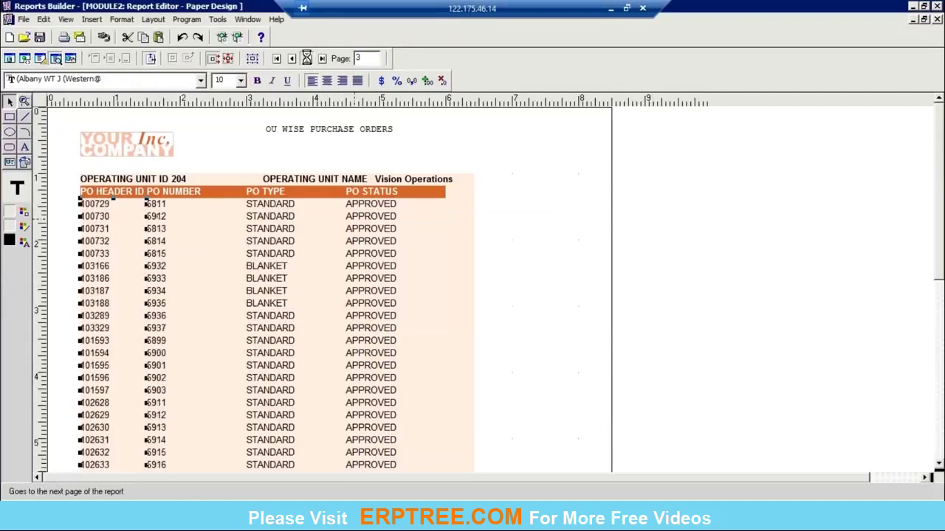
pyautogui.click(308, 59)
pyautogui.click(308, 59)
pyautogui.click(308, 59)
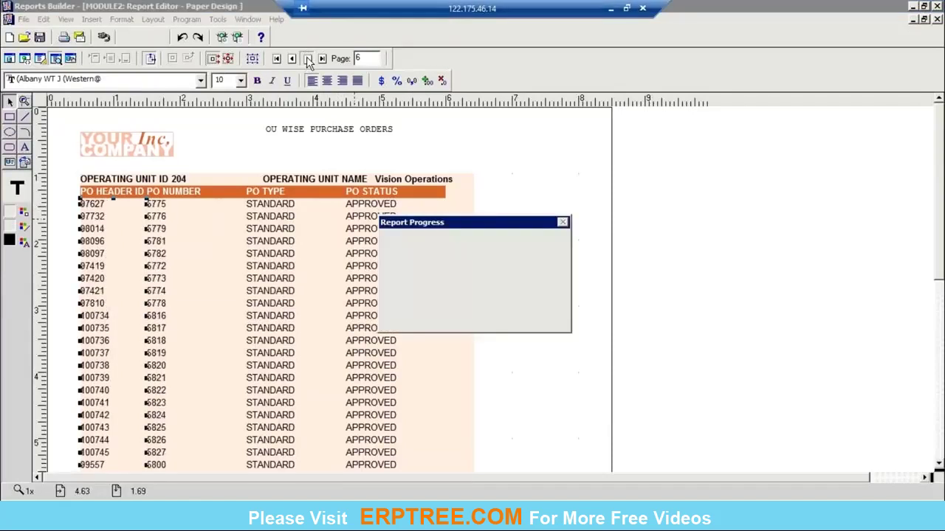
pyautogui.click(307, 59)
pyautogui.click(307, 59)
pyautogui.click(308, 59)
pyautogui.click(307, 59)
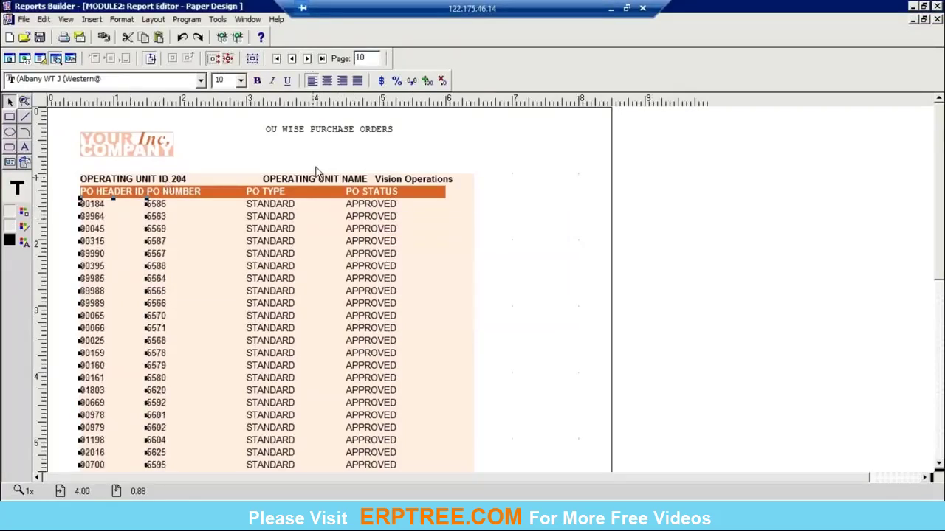
# Step: Jump to the last page, stopping formatting and dismissing the error, then retry
pyautogui.click(323, 59)
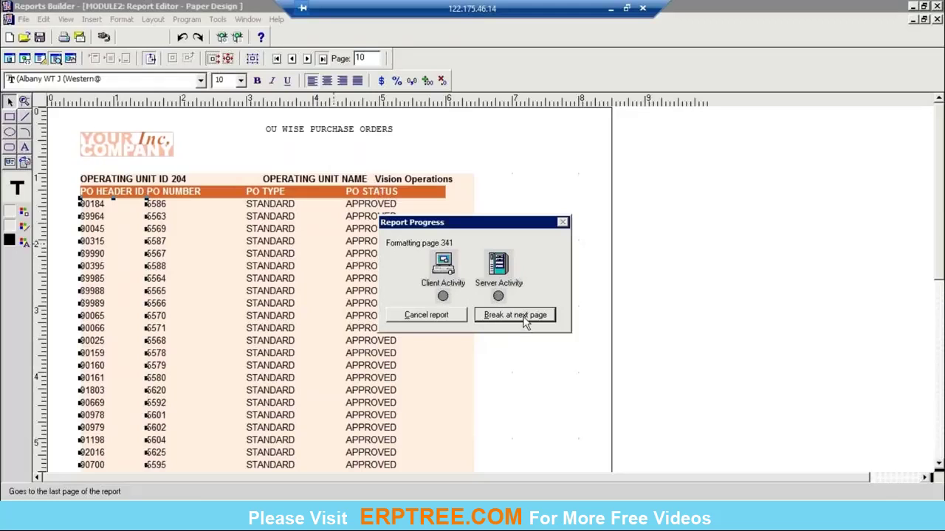
pyautogui.click(523, 321)
pyautogui.click(451, 309)
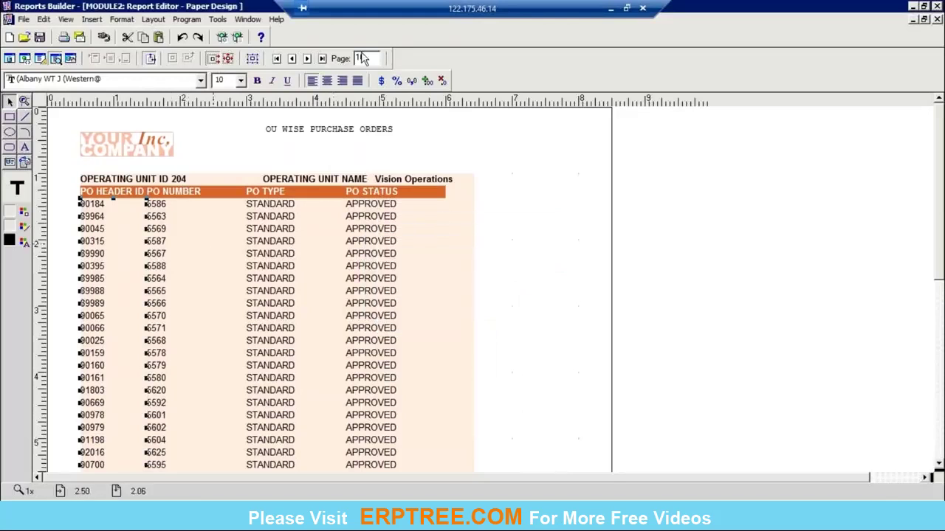
pyautogui.click(322, 59)
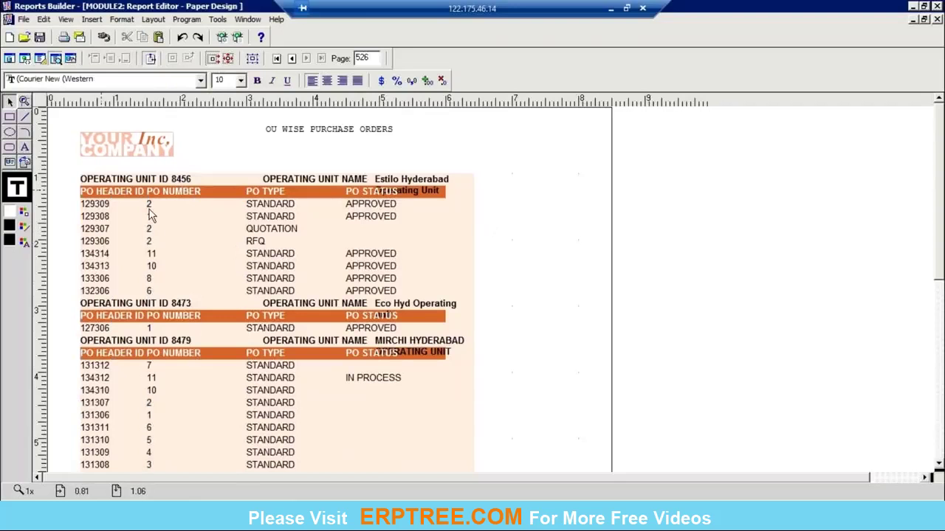
# Step: Step back five pages to page 521 and close the output preview
pyautogui.click(292, 59)
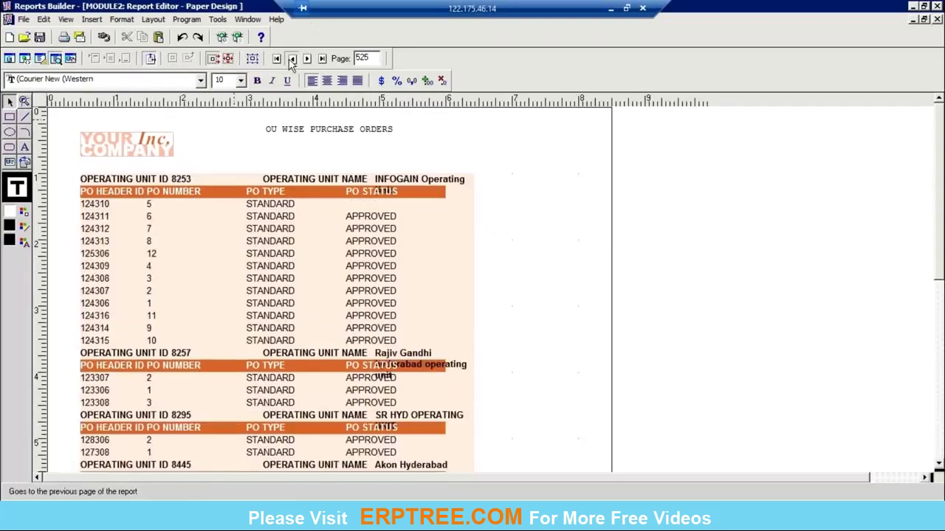
pyautogui.click(292, 59)
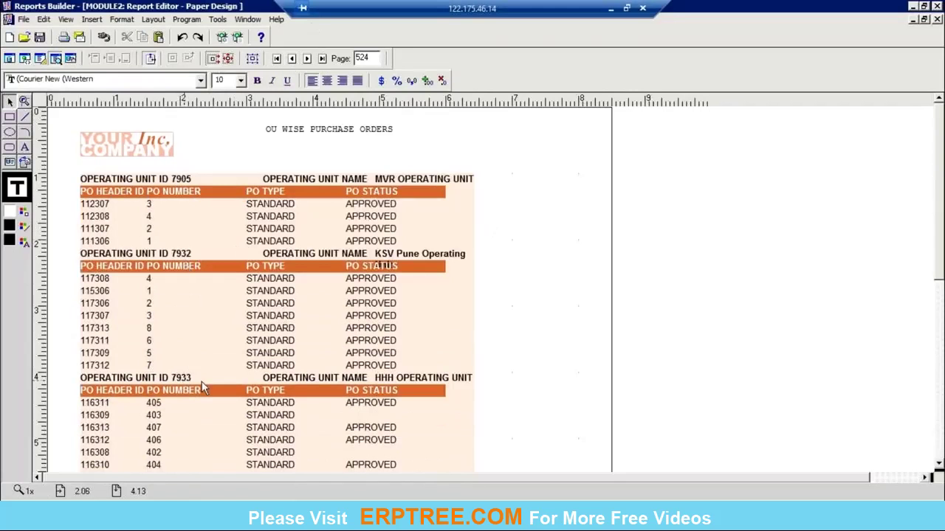
pyautogui.click(292, 59)
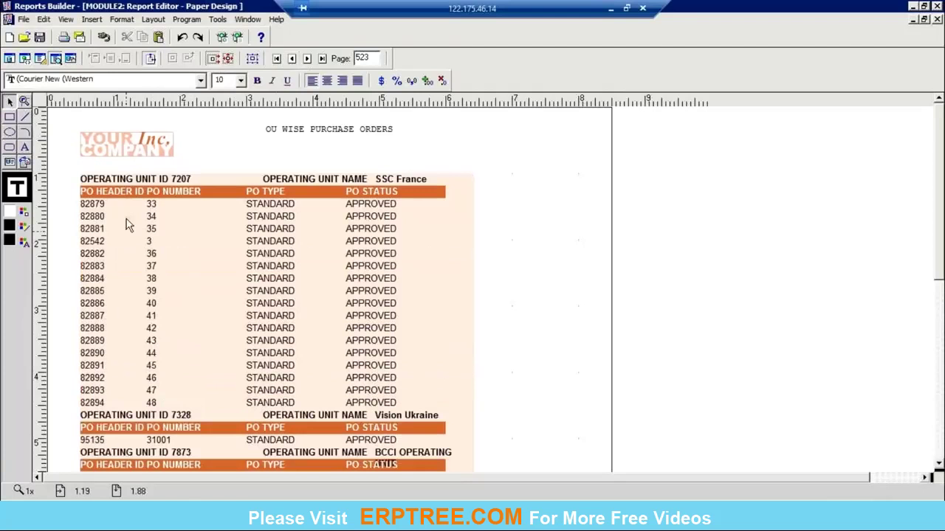
pyautogui.click(292, 59)
pyautogui.click(293, 59)
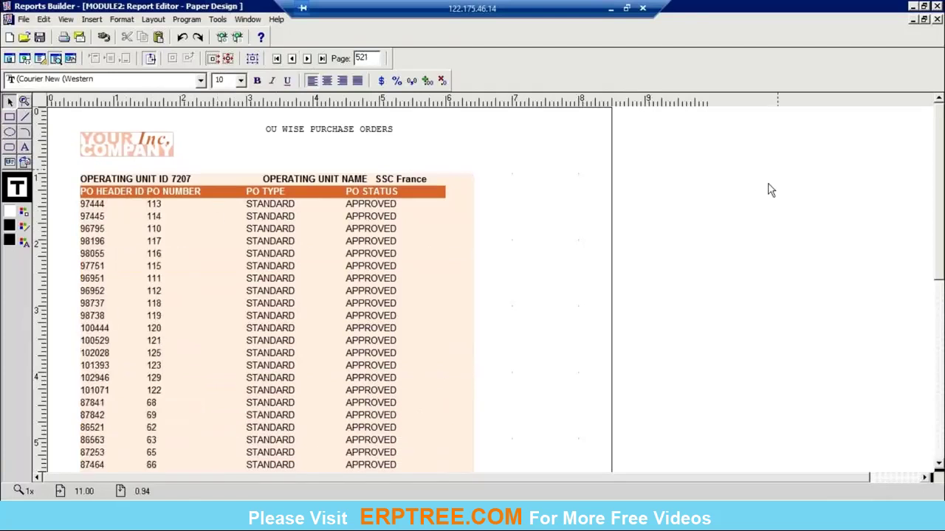
pyautogui.click(938, 20)
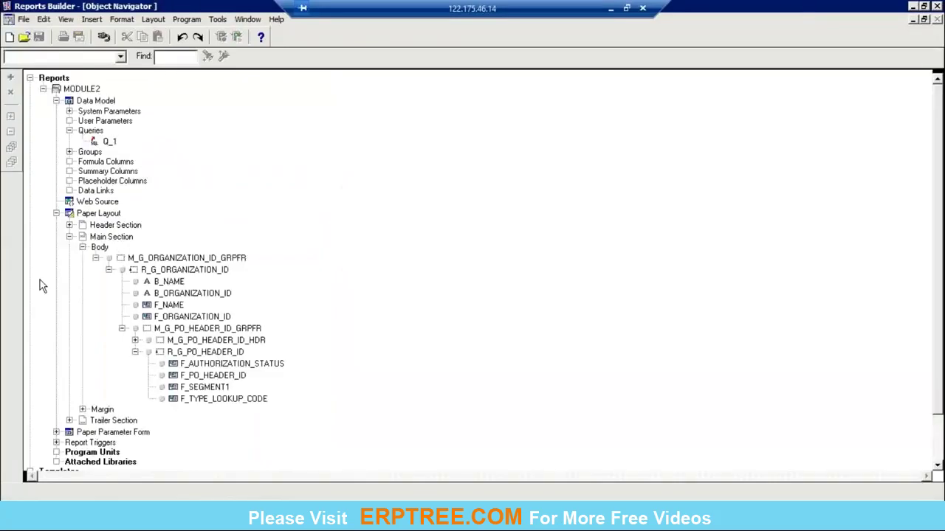
# Step: Open the Data Model and review Q_1's operating unit and PO header columns, closing unchanged
pyautogui.click(69, 102)
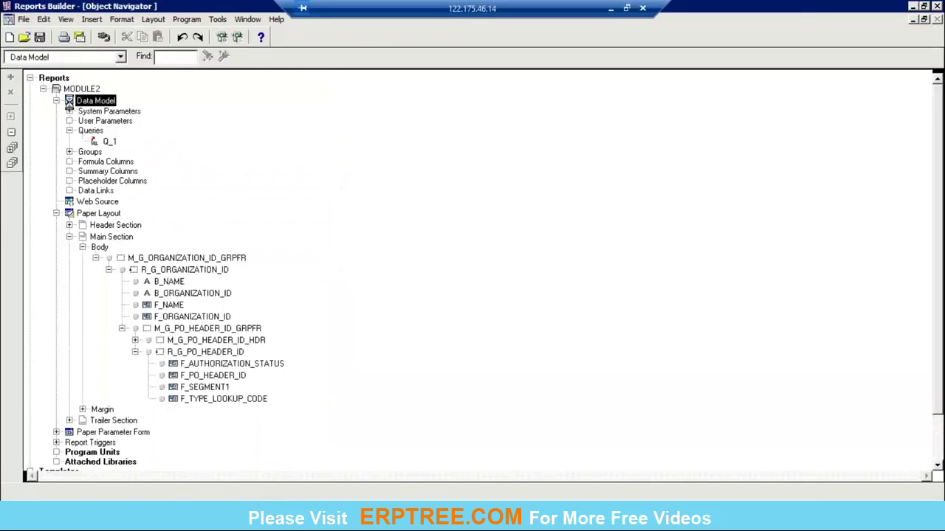
pyautogui.doubleClick(69, 101)
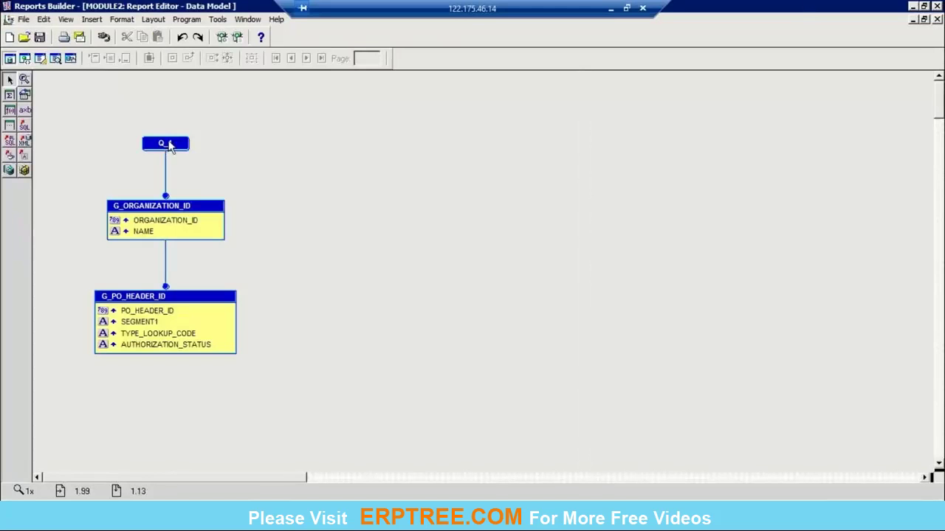
pyautogui.doubleClick(169, 146)
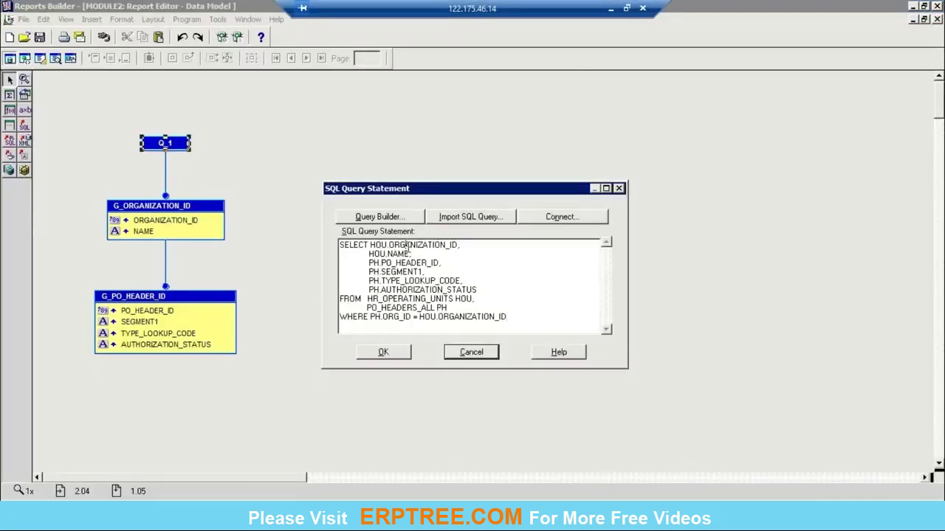
pyautogui.moveTo(399, 254); pyautogui.dragTo(371, 244)
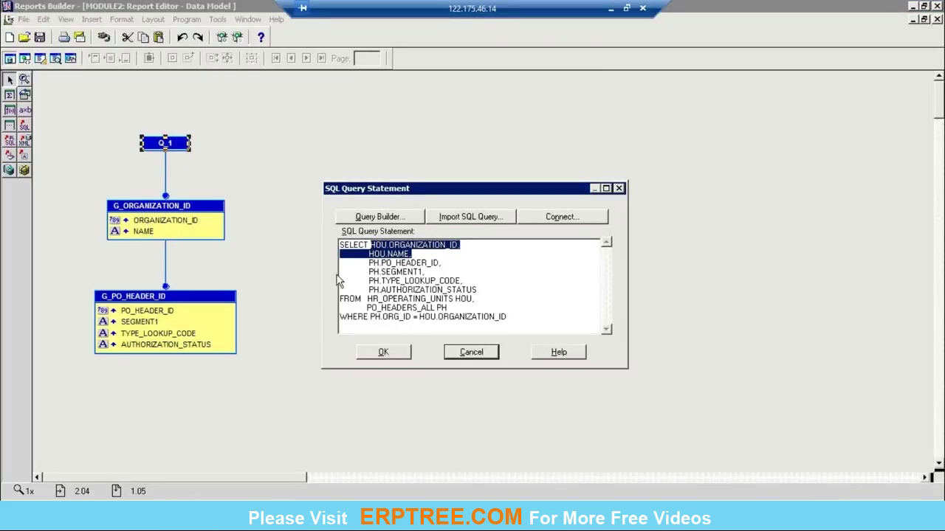
pyautogui.moveTo(370, 262); pyautogui.dragTo(478, 289)
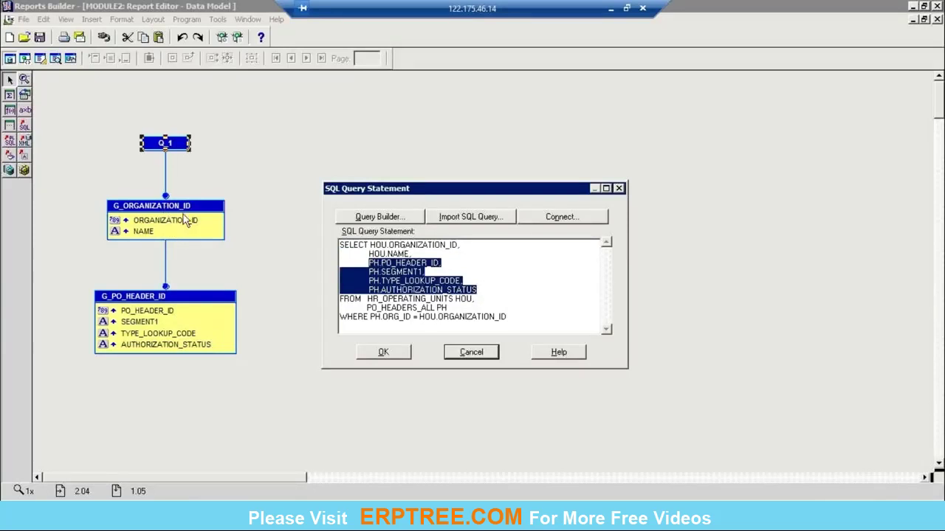
pyautogui.click(471, 352)
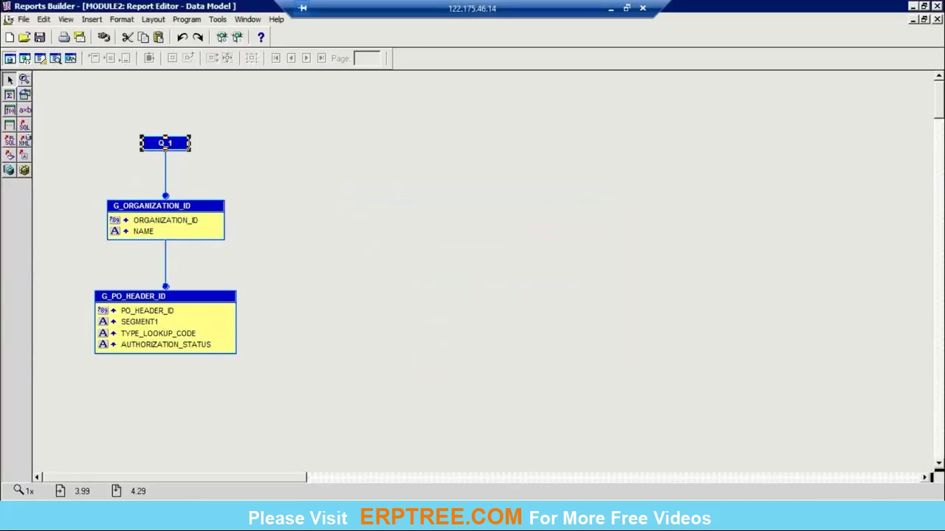
# Step: Close the data model and expand M_G_PO_HEADER_ID_HDR to review its PO labels and fields
pyautogui.click(936, 20)
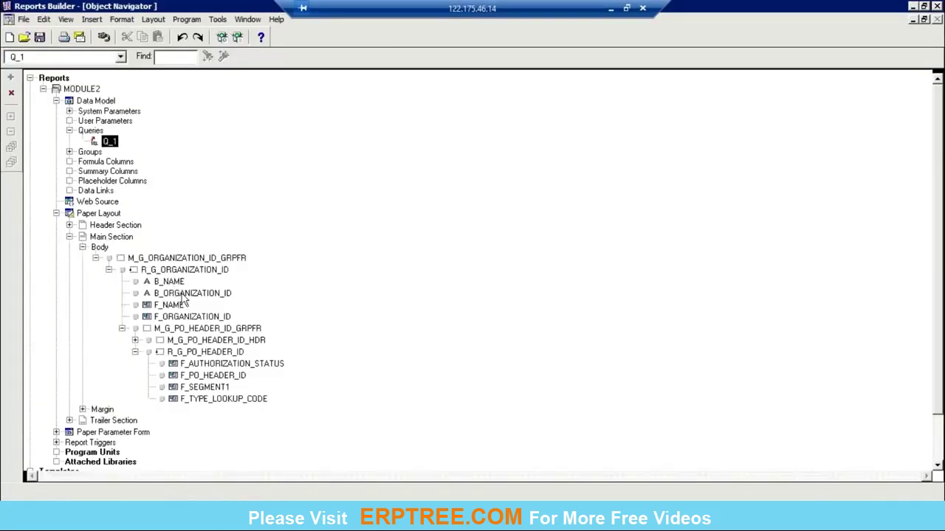
pyautogui.click(170, 282)
pyautogui.click(184, 294)
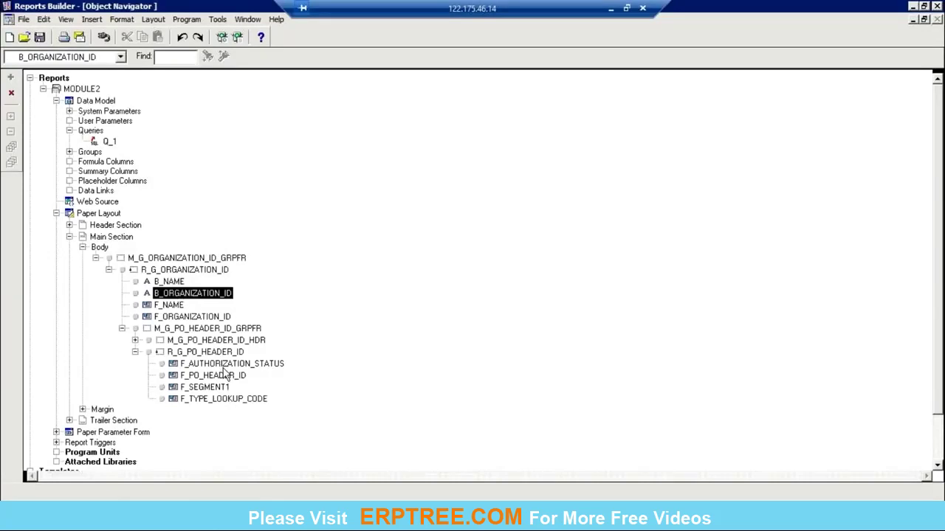
pyautogui.click(136, 346)
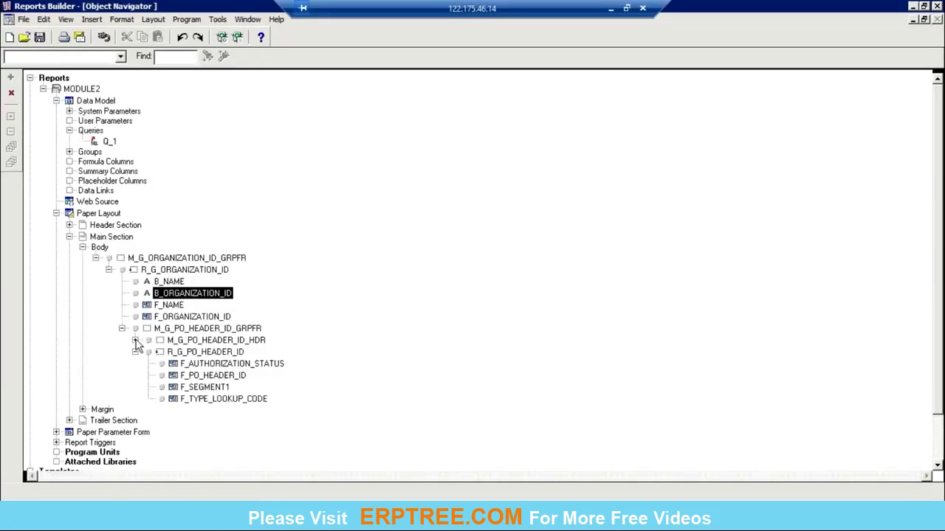
pyautogui.click(210, 353)
pyautogui.click(213, 364)
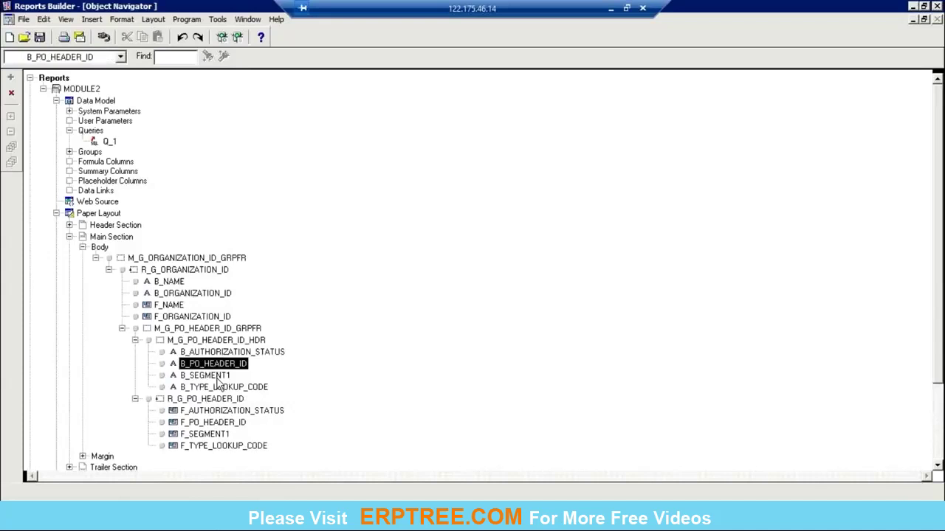
pyautogui.click(218, 377)
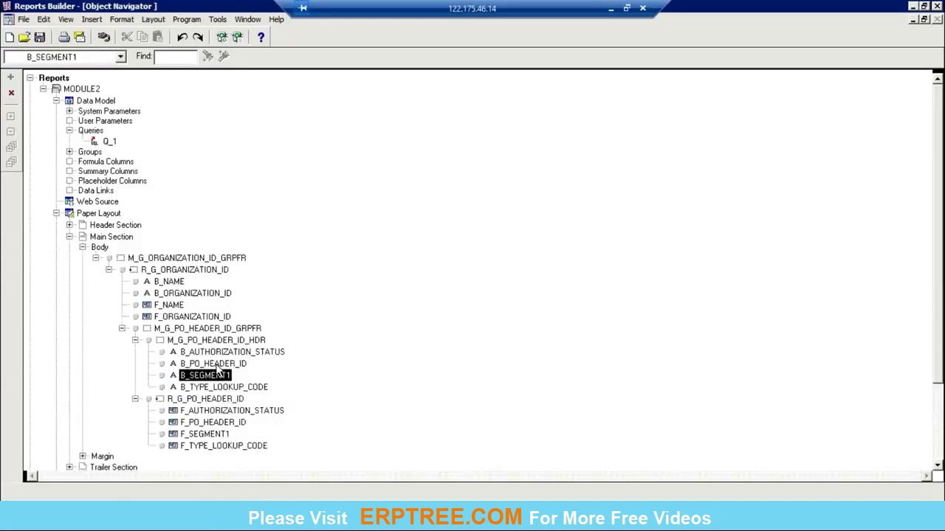
pyautogui.click(218, 412)
pyautogui.click(219, 424)
pyautogui.click(223, 443)
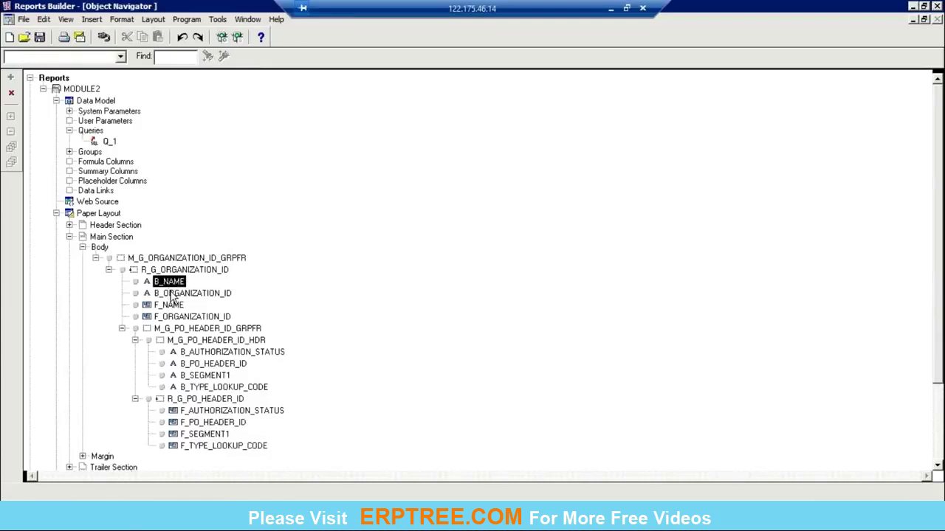
pyautogui.press('Down')
pyautogui.press('Down')
pyautogui.press('Down')
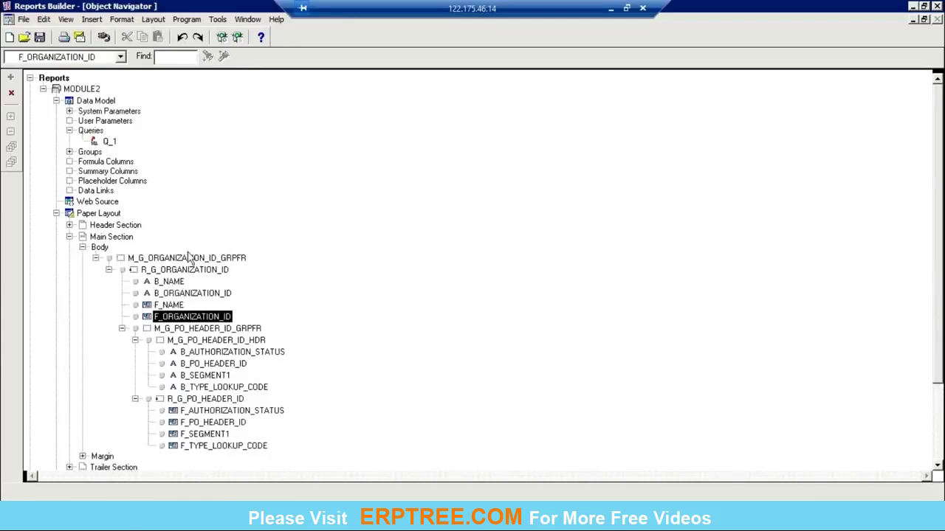
# Step: Review the R_G_ORGANIZATION_ID and PO header frames and organization items, then open the paper layout
pyautogui.click(201, 270)
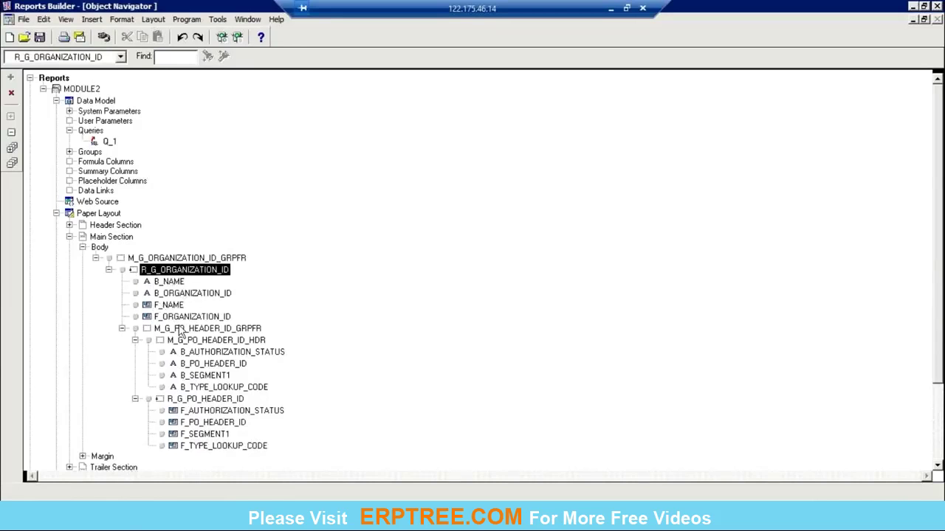
pyautogui.click(182, 329)
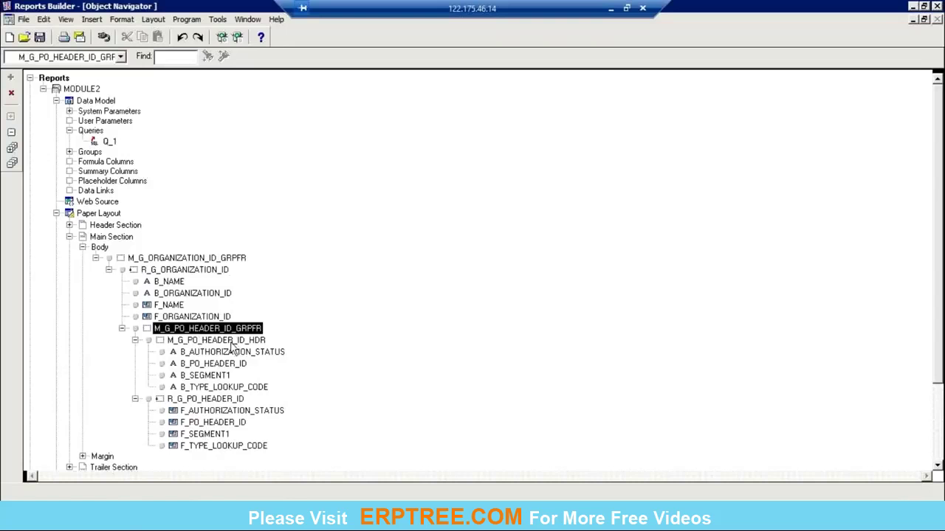
pyautogui.click(236, 341)
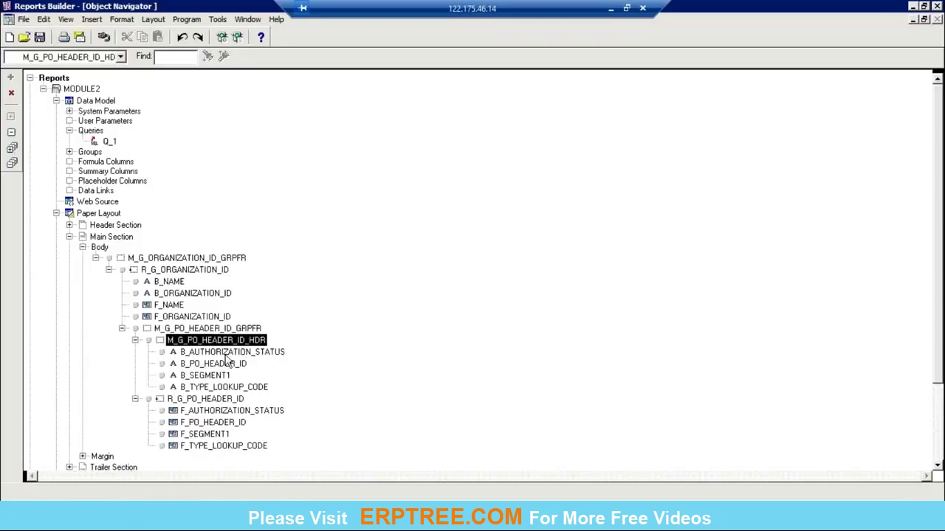
pyautogui.click(217, 268)
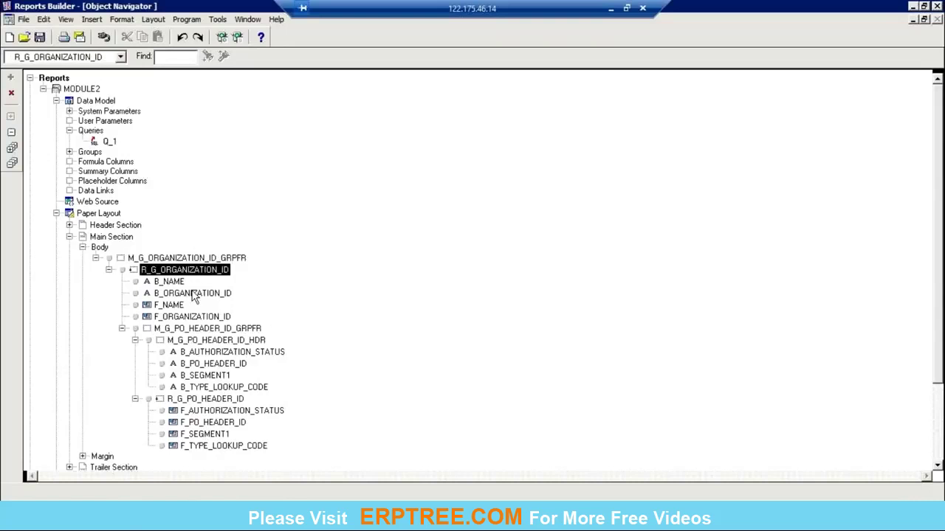
pyautogui.click(222, 364)
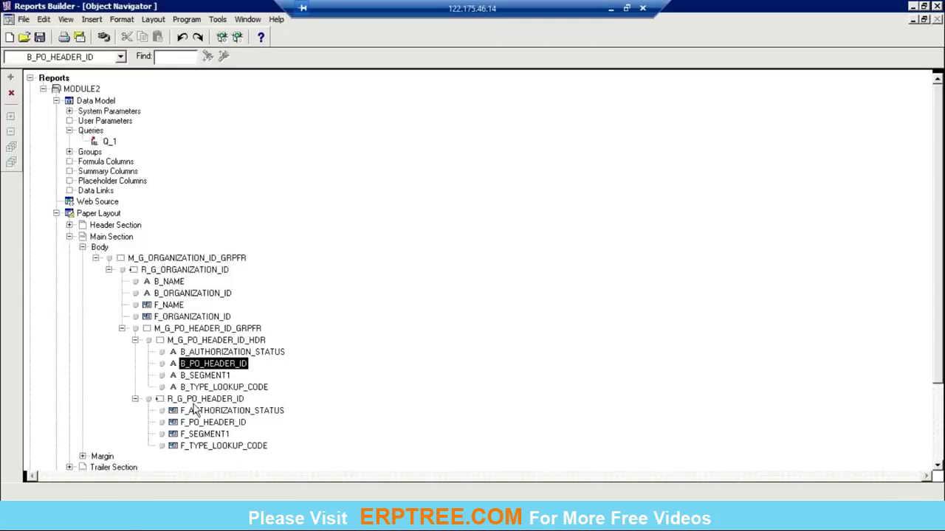
pyautogui.click(179, 304)
pyautogui.click(171, 317)
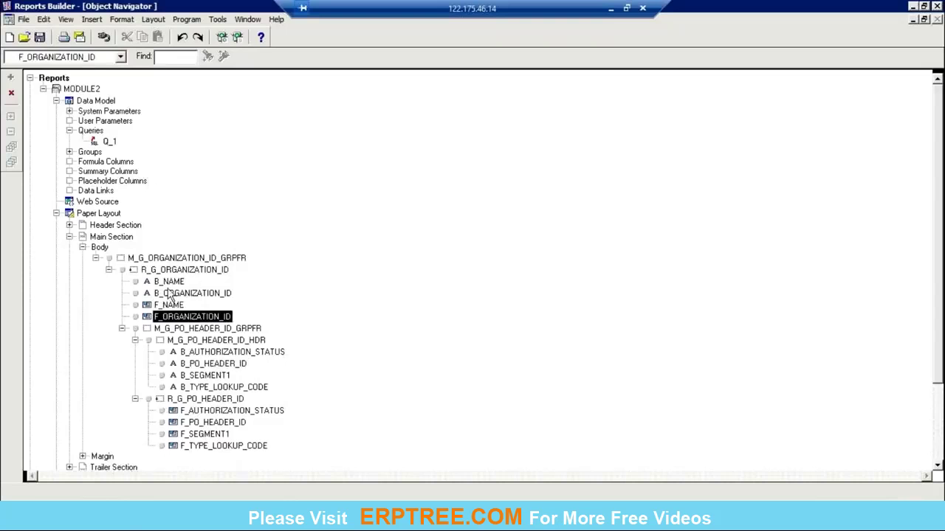
pyautogui.click(176, 294)
pyautogui.click(174, 284)
pyautogui.click(175, 293)
pyautogui.click(170, 305)
pyautogui.click(177, 317)
pyautogui.doubleClick(69, 214)
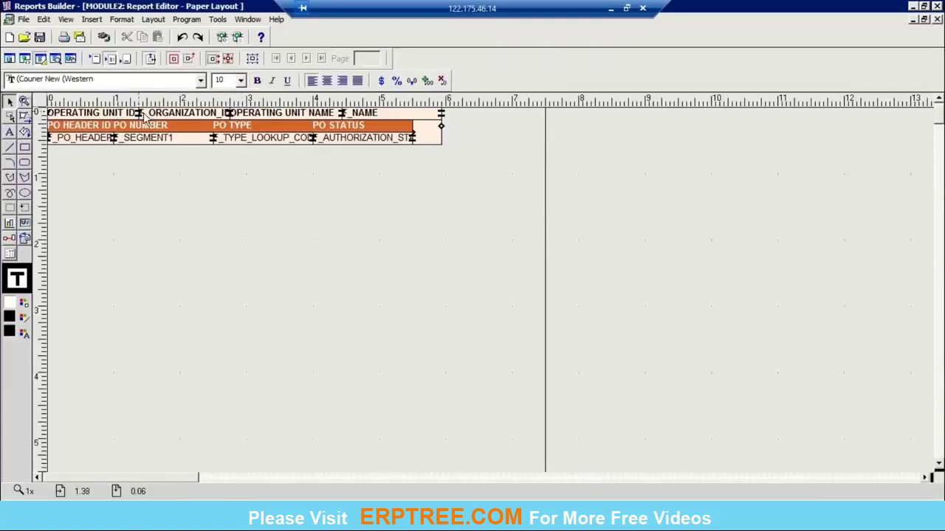
# Step: Nudge the NAME field slightly right, inspect F_NAME's properties, and close the paper layout
pyautogui.click(195, 118)
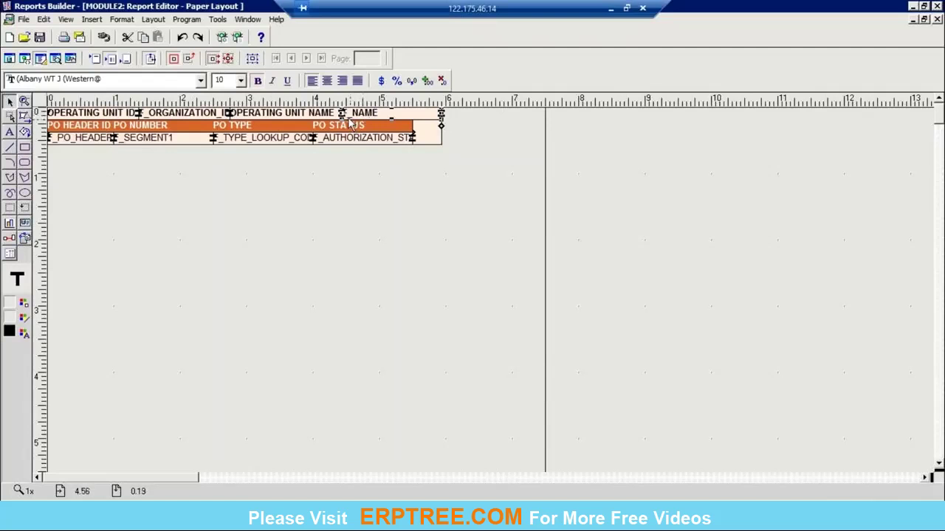
pyautogui.click(353, 203)
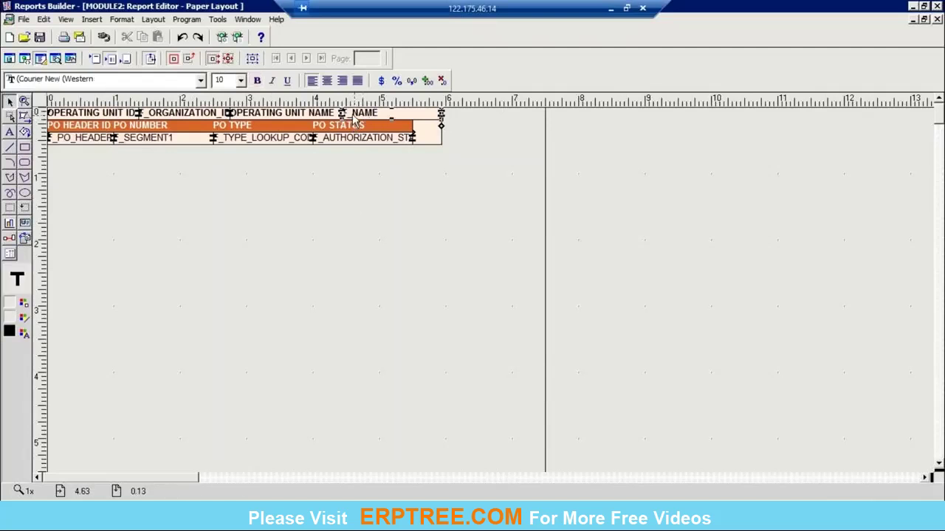
pyautogui.moveTo(354, 121); pyautogui.dragTo(355, 122)
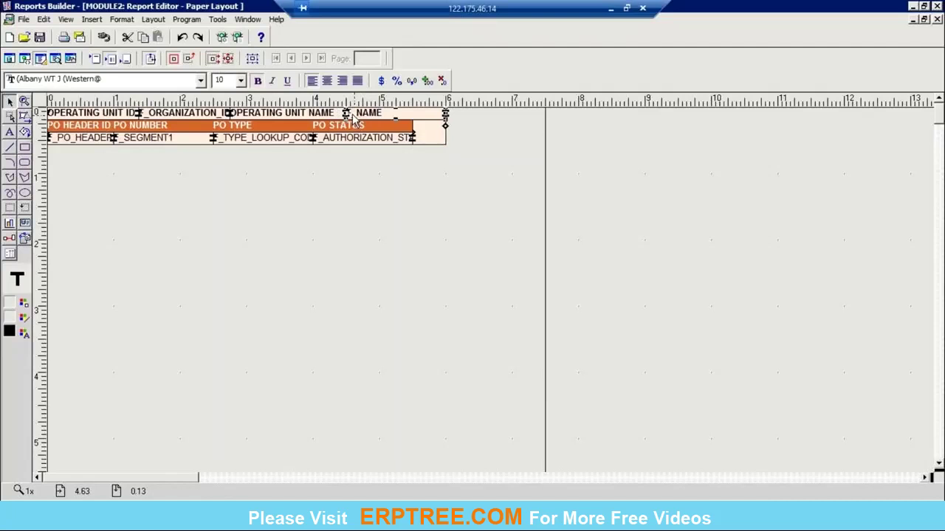
pyautogui.click(438, 290)
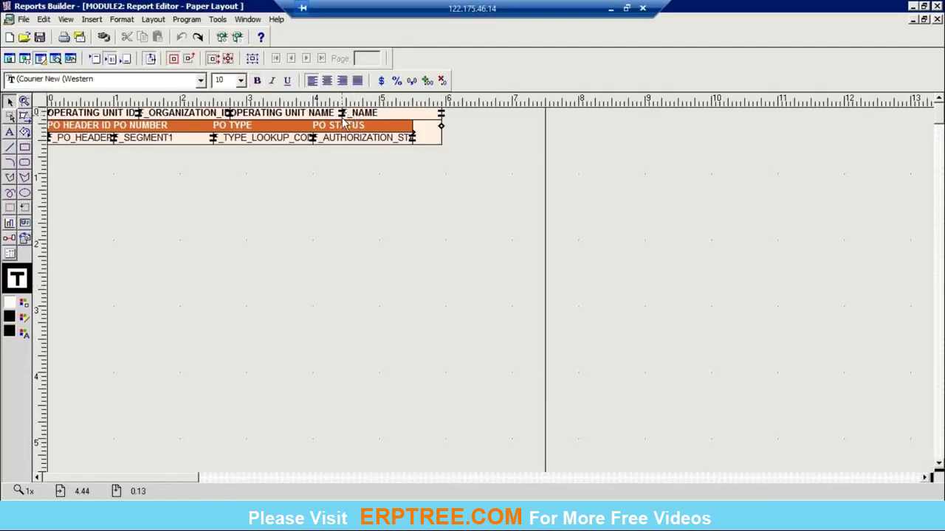
pyautogui.click(371, 113)
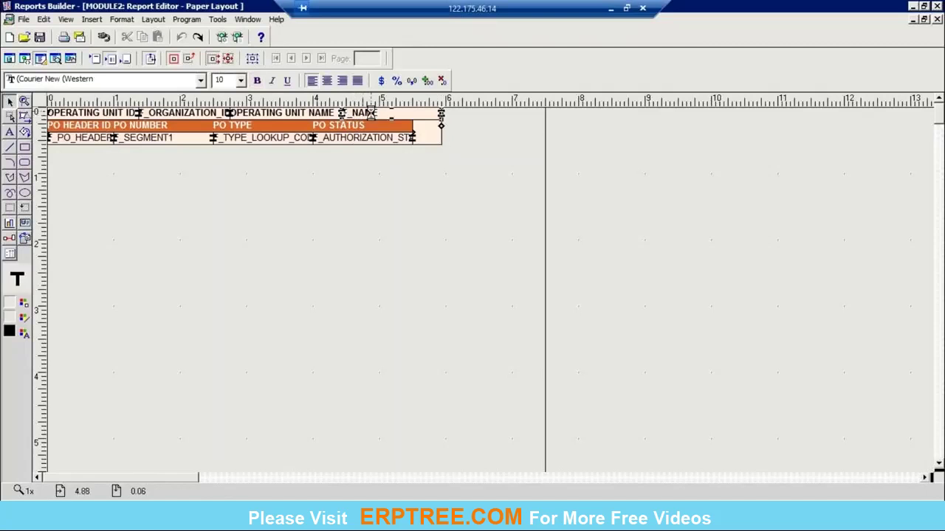
pyautogui.doubleClick(371, 113)
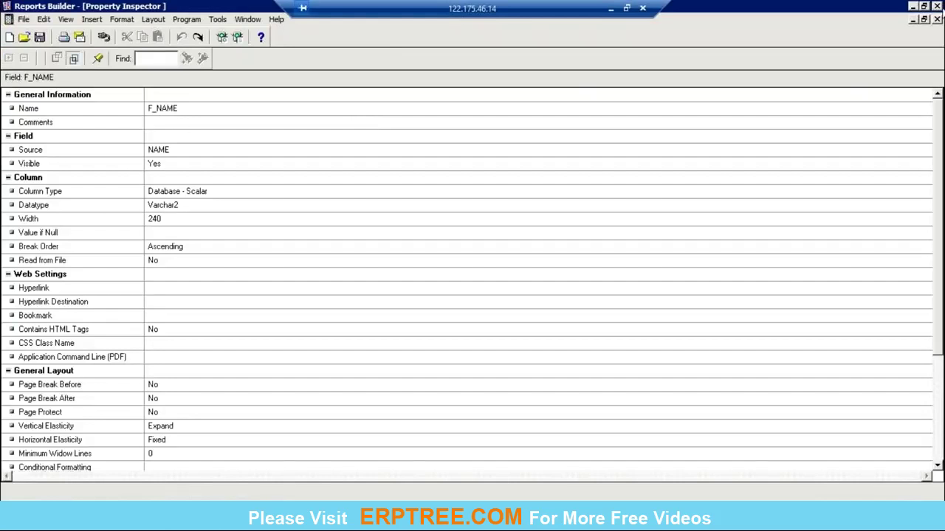
pyautogui.click(936, 20)
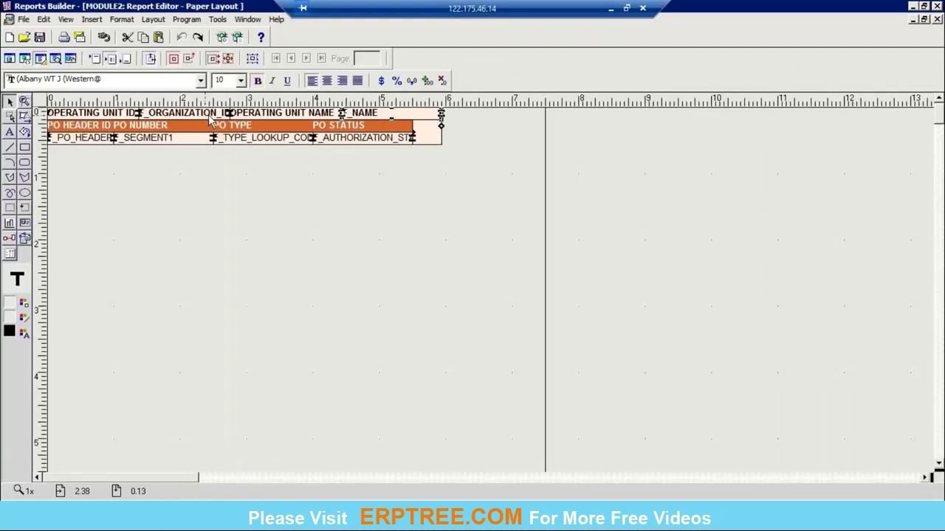
pyautogui.click(936, 20)
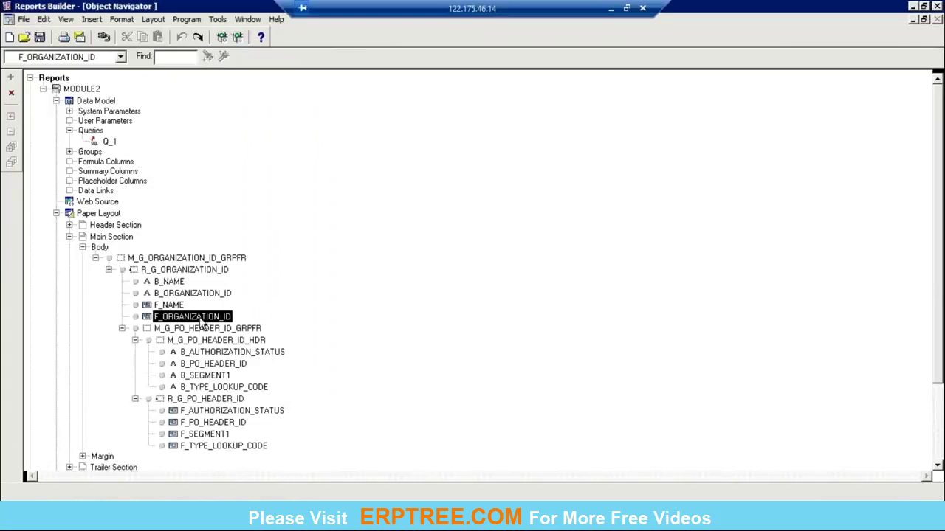
pyautogui.doubleClick(66, 213)
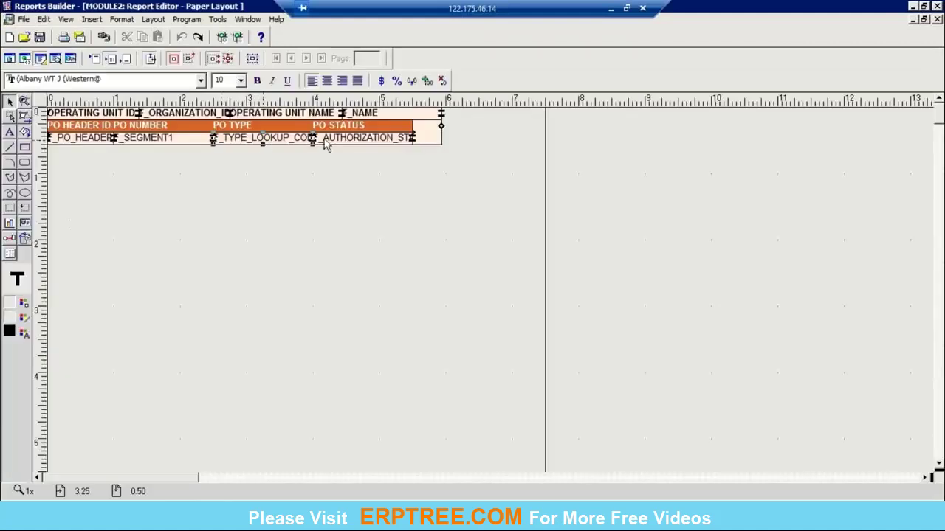
pyautogui.click(937, 20)
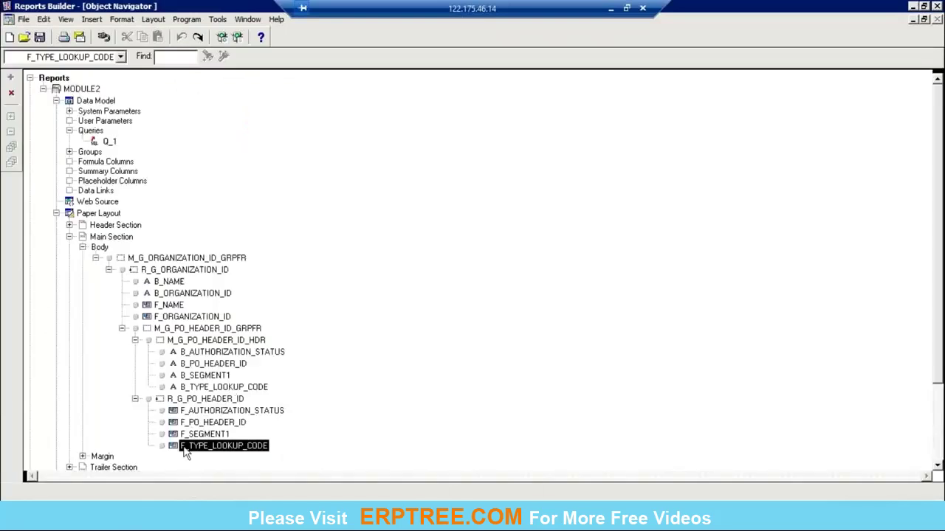
pyautogui.doubleClick(70, 214)
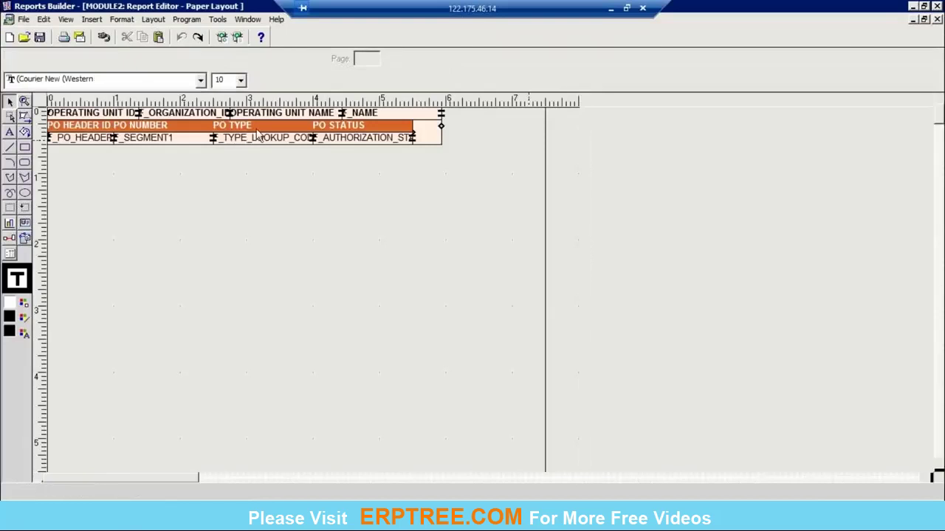
pyautogui.click(936, 19)
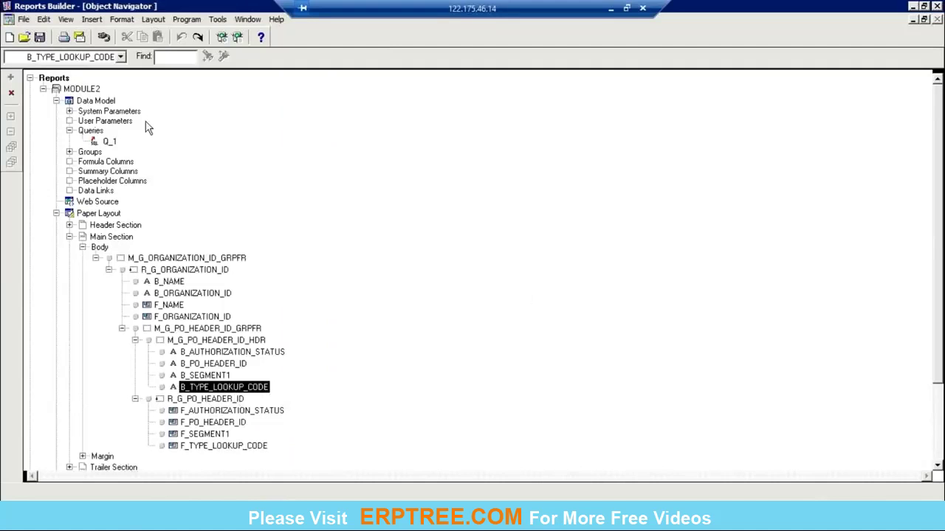
pyautogui.click(80, 90)
pyautogui.click(82, 89)
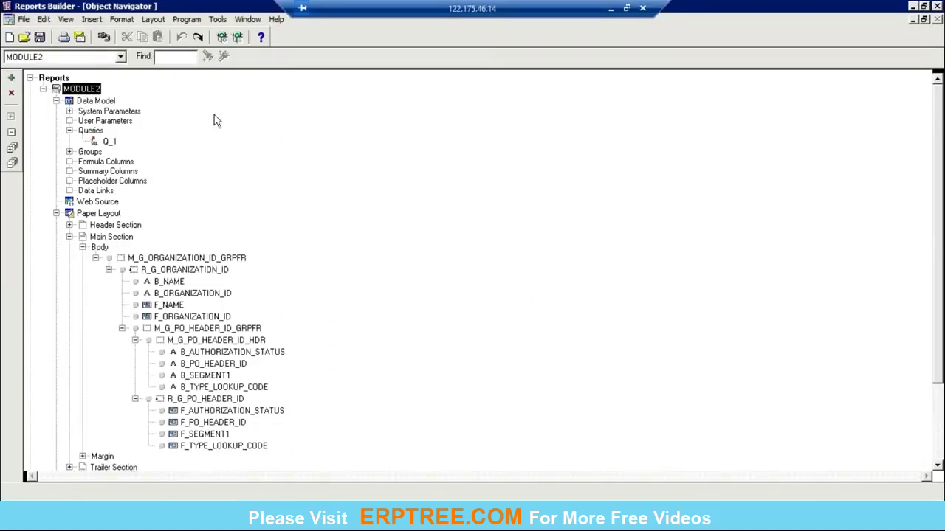
# Step: Compile MODULE2 with Ctrl+Shift+K, acknowledge success, and run it with Ctrl+R
pyautogui.hotkey('ctrl', 'shift', 'k')
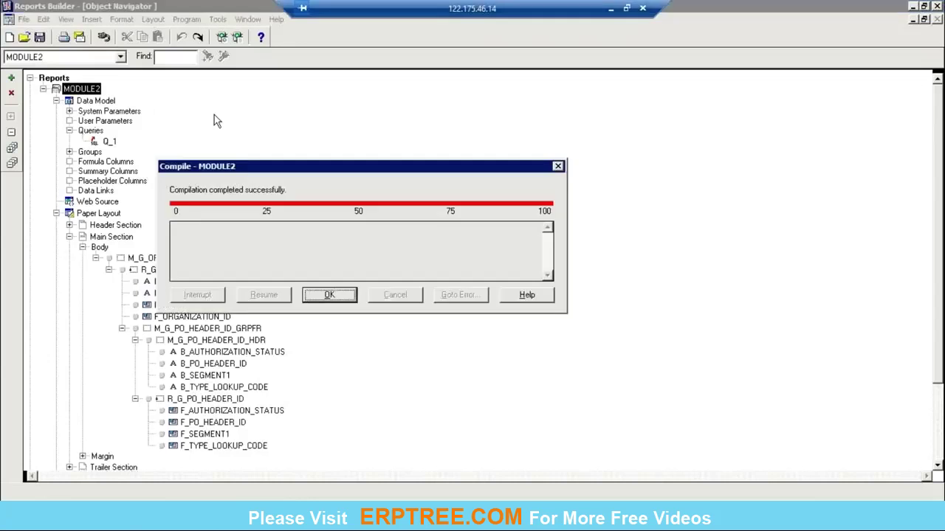
pyautogui.press('Return')
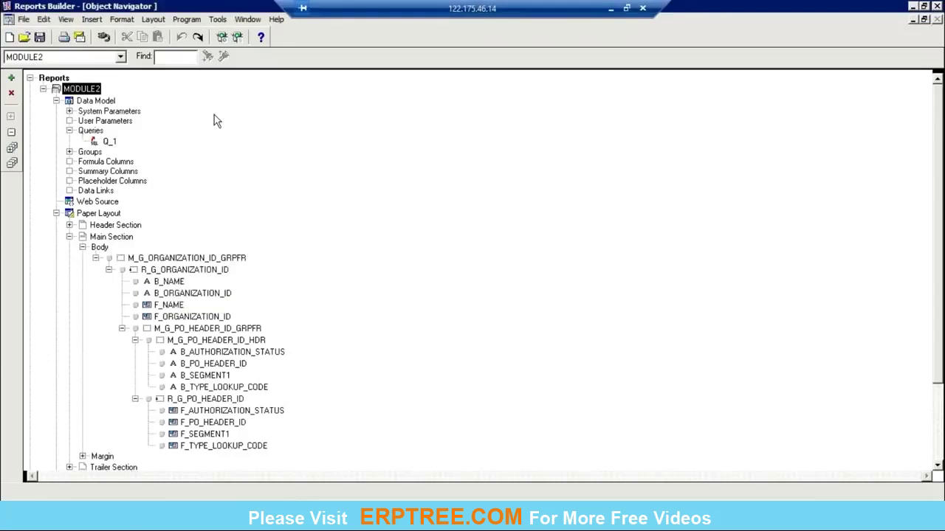
pyautogui.hotkey('ctrl', 'r')
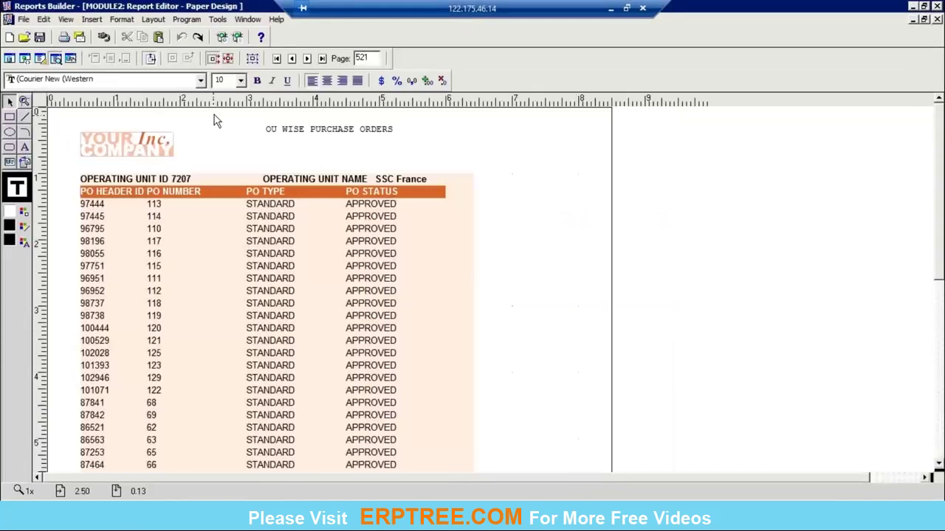
# Step: Close the report output preview and collapse MODULE2 in the Object Navigator
pyautogui.click(937, 20)
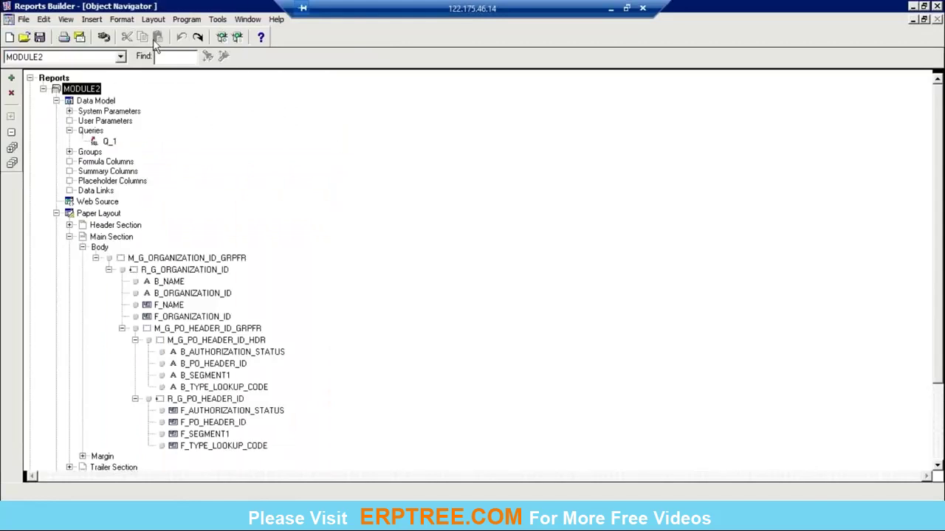
pyautogui.click(43, 89)
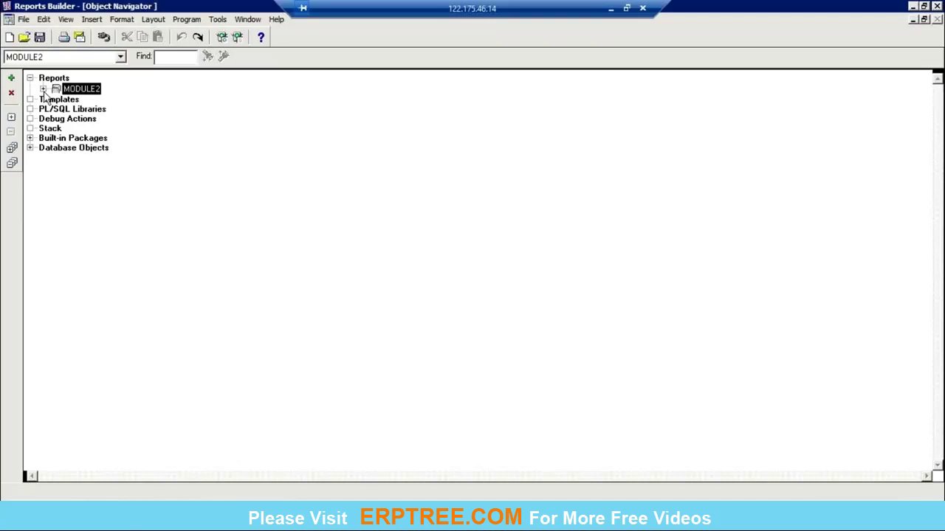
# Step: Close MODULE2, discarding its unsaved changes
pyautogui.click(23, 20)
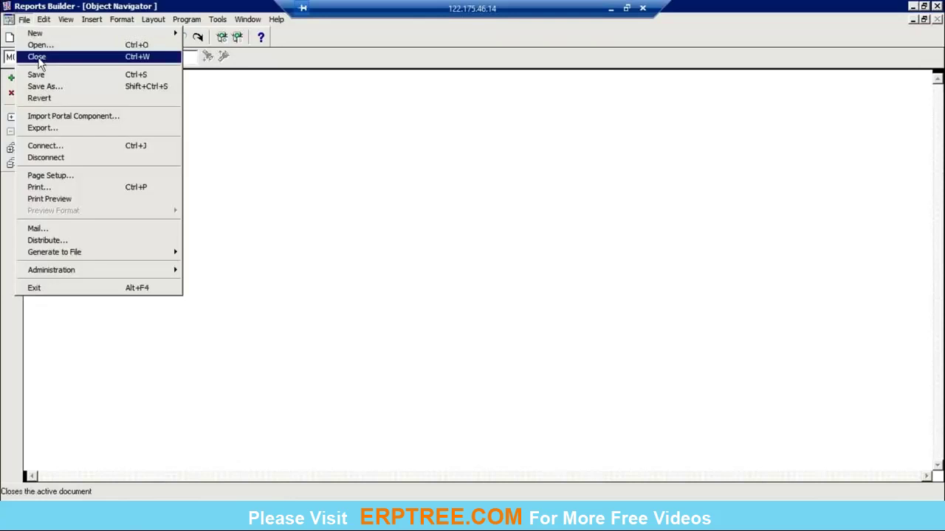
pyautogui.click(38, 62)
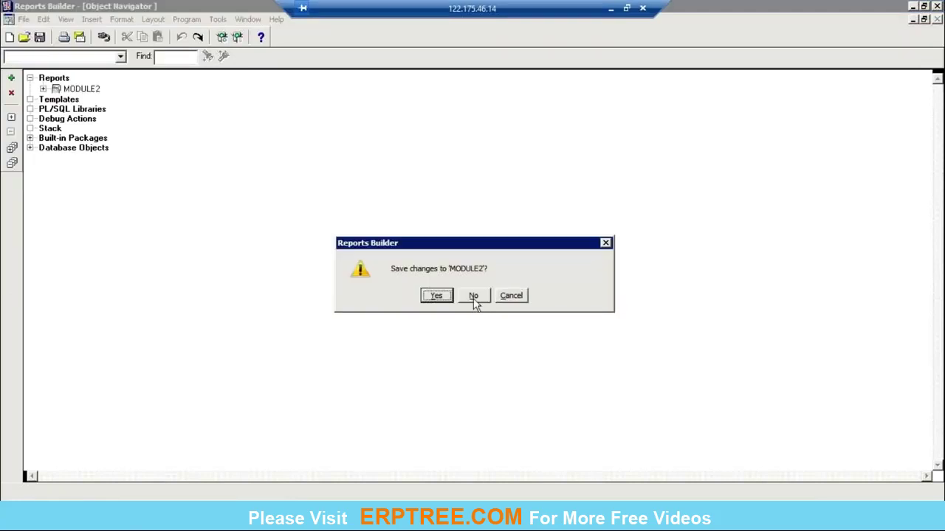
pyautogui.click(473, 297)
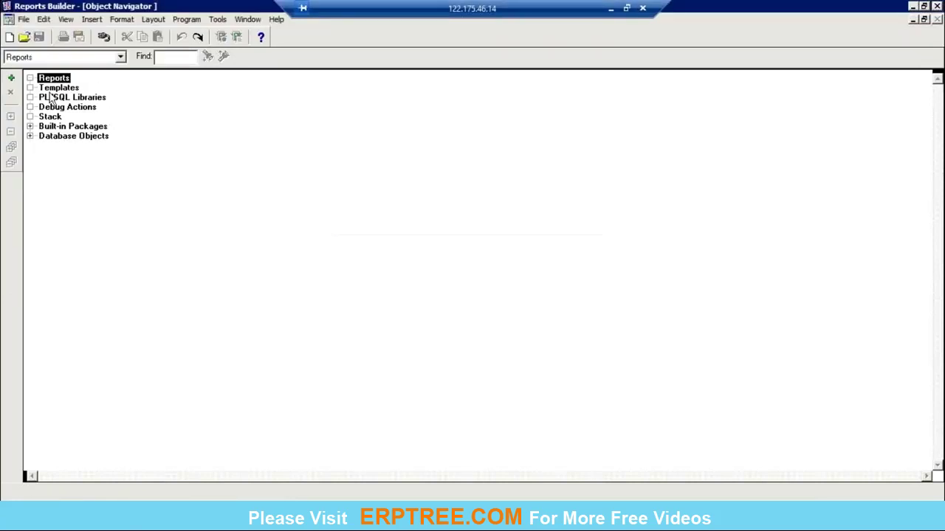
# Step: Create MODULE3 as a manually built report and close its empty data model
pyautogui.click(13, 79)
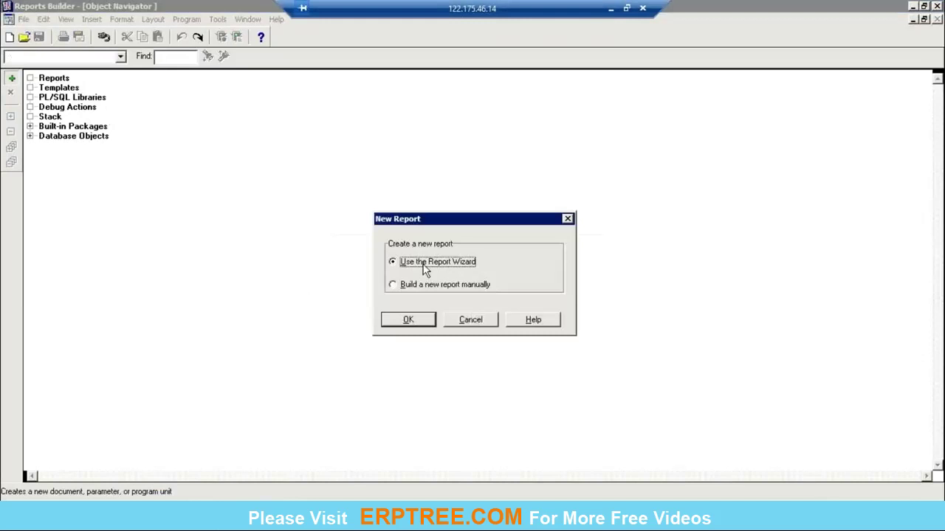
pyautogui.click(468, 288)
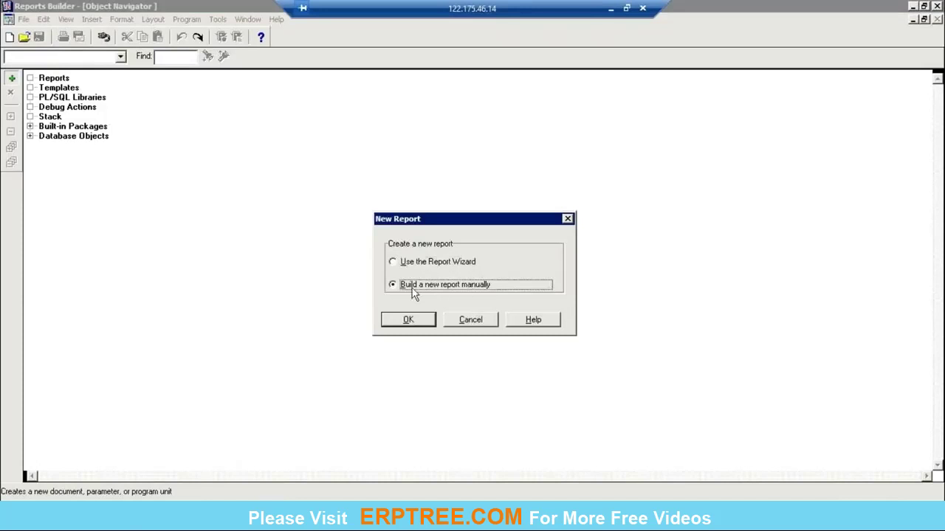
pyautogui.click(410, 322)
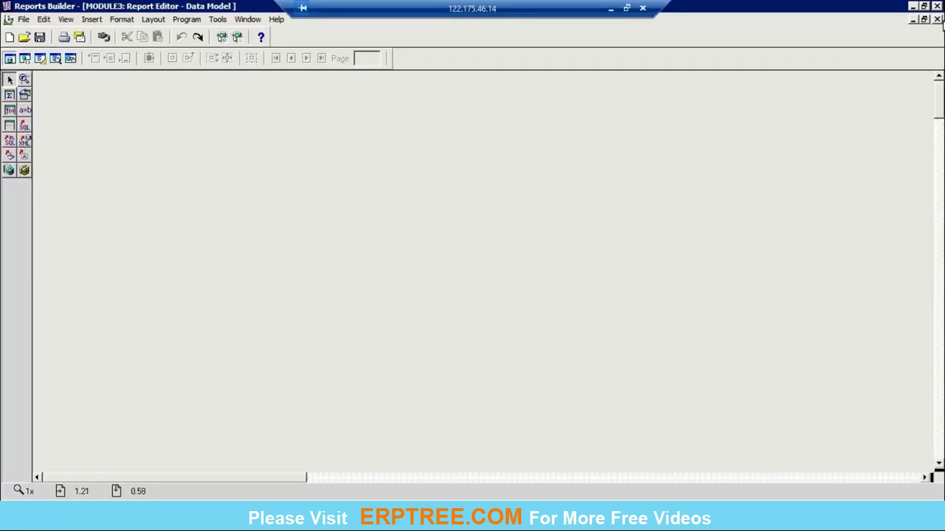
pyautogui.click(937, 19)
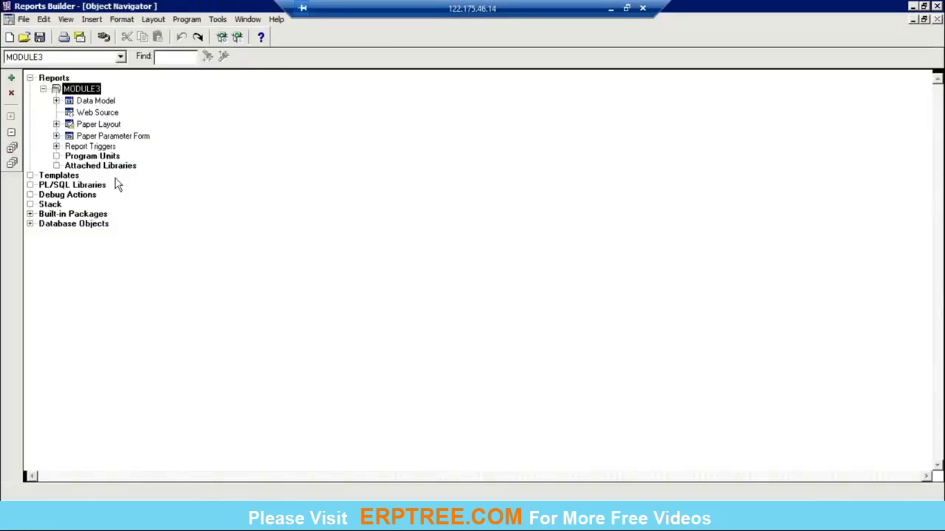
# Step: Reopen and close MODULE3's data model, then switch to the Notepad agenda notes
pyautogui.doubleClick(77, 102)
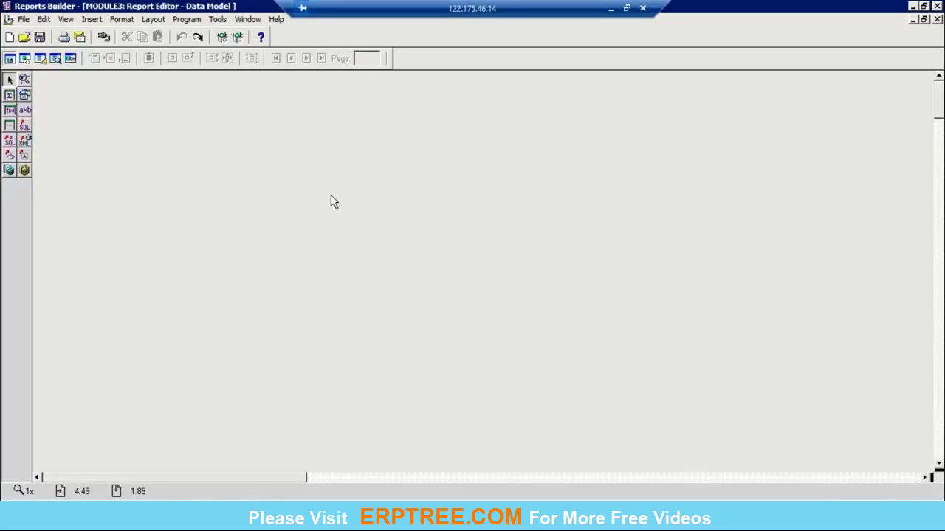
pyautogui.click(937, 19)
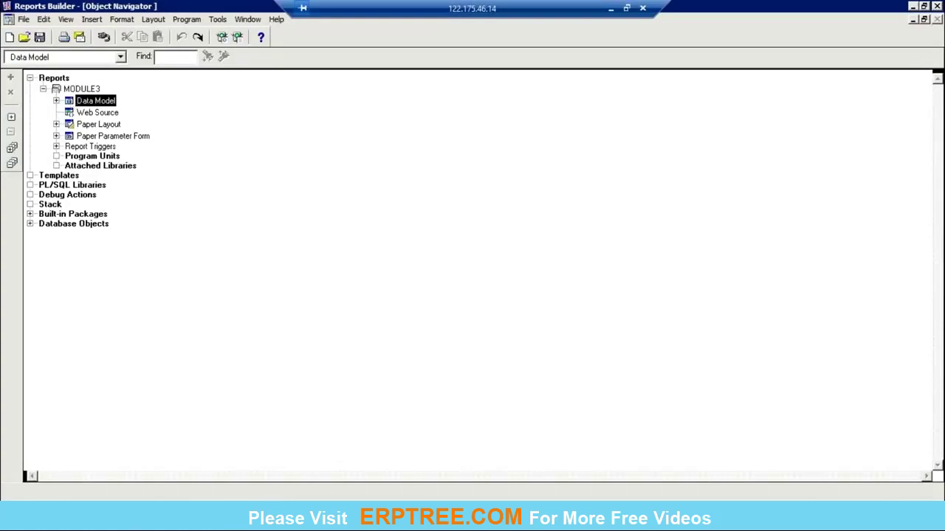
pyautogui.click(168, 489)
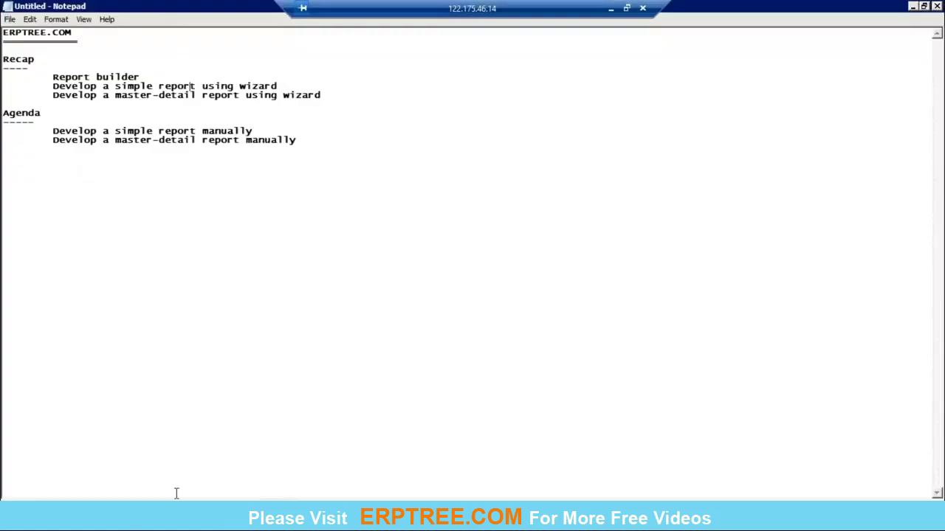
# Step: Highlight the wizard recap lines and the 'Develop a simple report manually' agenda item in Notepad, then return to Reports Builder
pyautogui.moveTo(3, 130); pyautogui.dragTo(252, 135)
pyautogui.click(47, 132)
pyautogui.moveTo(49, 89); pyautogui.dragTo(321, 96)
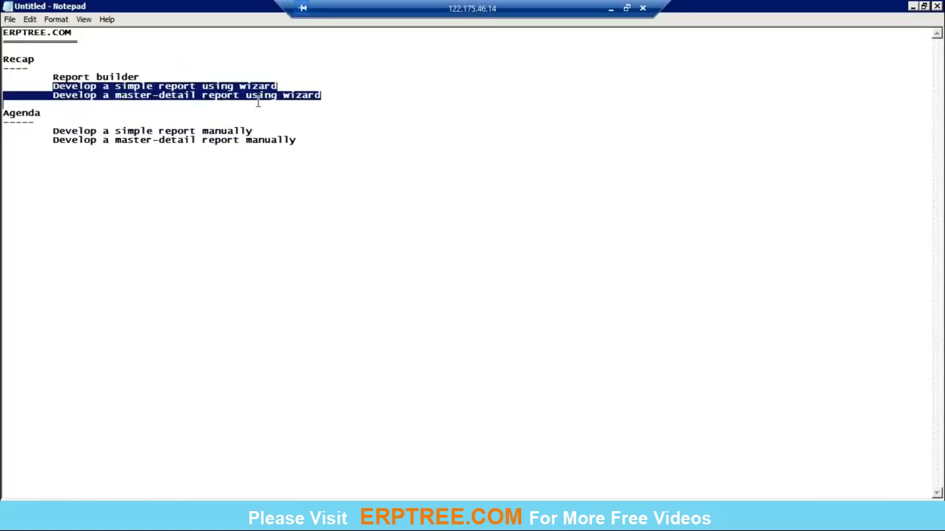
pyautogui.moveTo(53, 134); pyautogui.dragTo(257, 133)
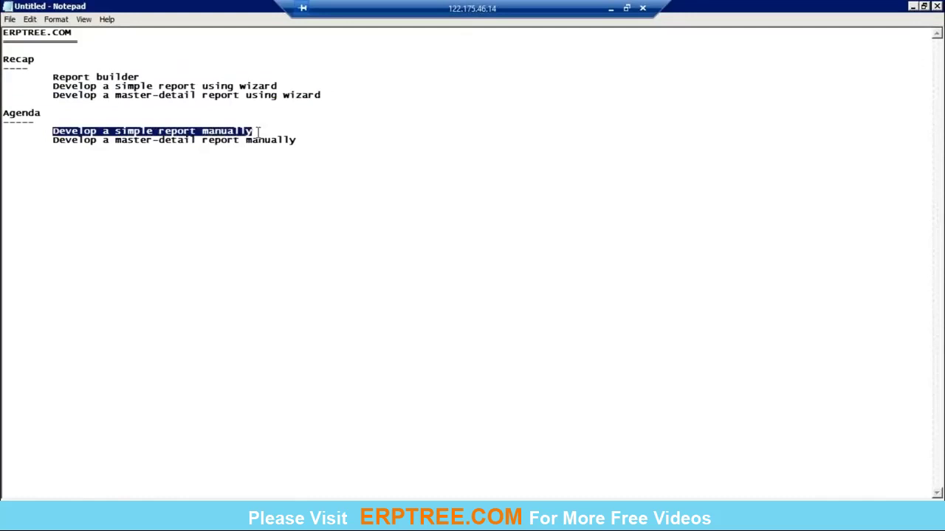
pyautogui.hotkey('alt', 'Tab')
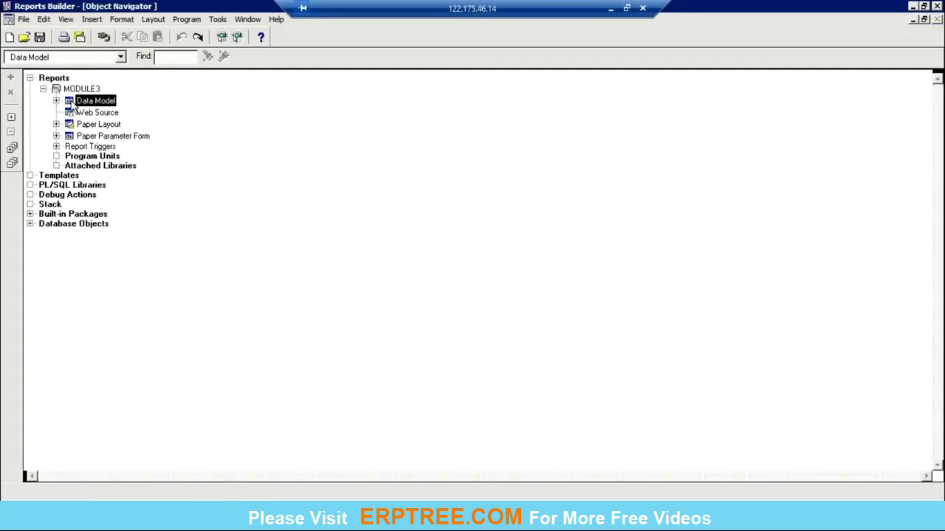
# Step: Add query Q_1: SELECT INVENTORY_ITEM_ID, SEGMENT1, DESCRIPTION FROM MTL_SYSTEM_ITEMS_B in the data model
pyautogui.doubleClick(74, 106)
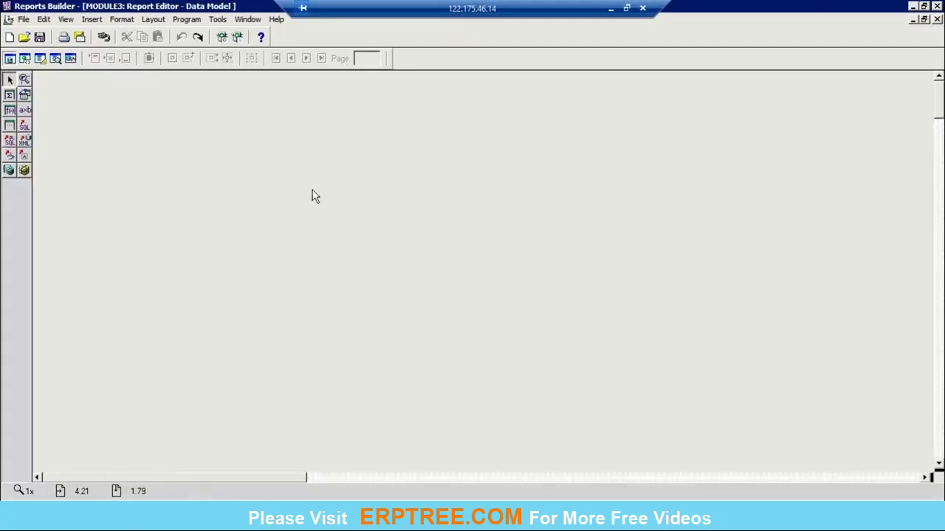
pyautogui.click(24, 126)
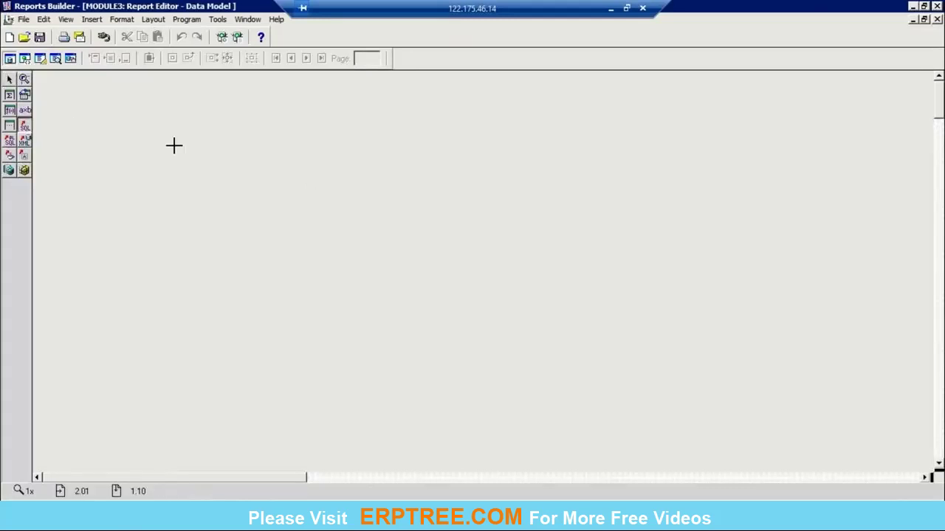
pyautogui.click(175, 146)
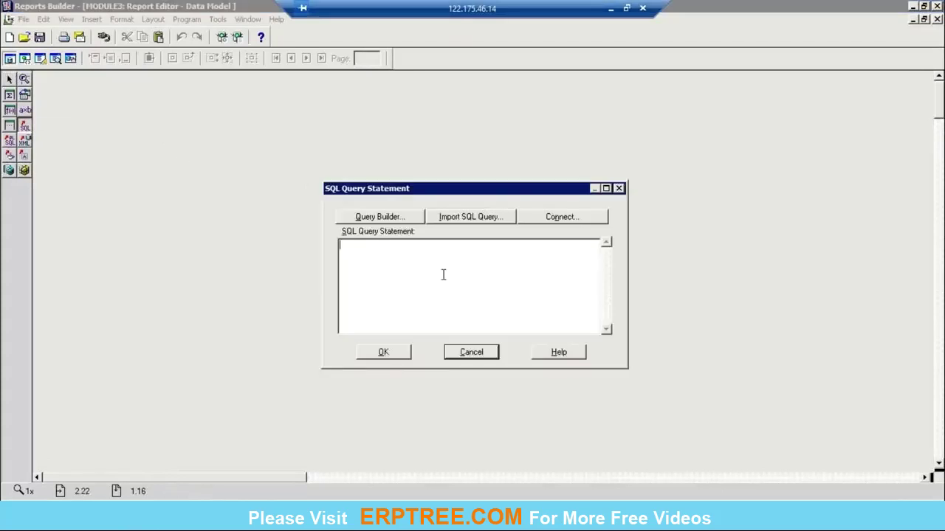
pyautogui.write('SELECT INVENTORY_T')
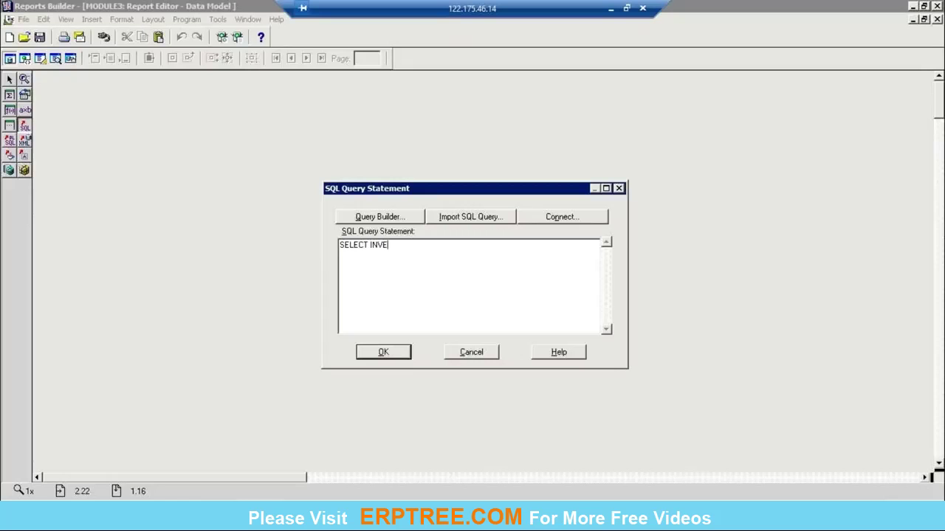
pyautogui.press('BackSpace')
pyautogui.write('ITEM')
pyautogui.press('BackSpace')
pyautogui.press('BackSpace')
pyautogui.press('BackSpace')
pyautogui.press('BackSpace')
pyautogui.write('ITEM_ID, SEGMENT1, DESCR')
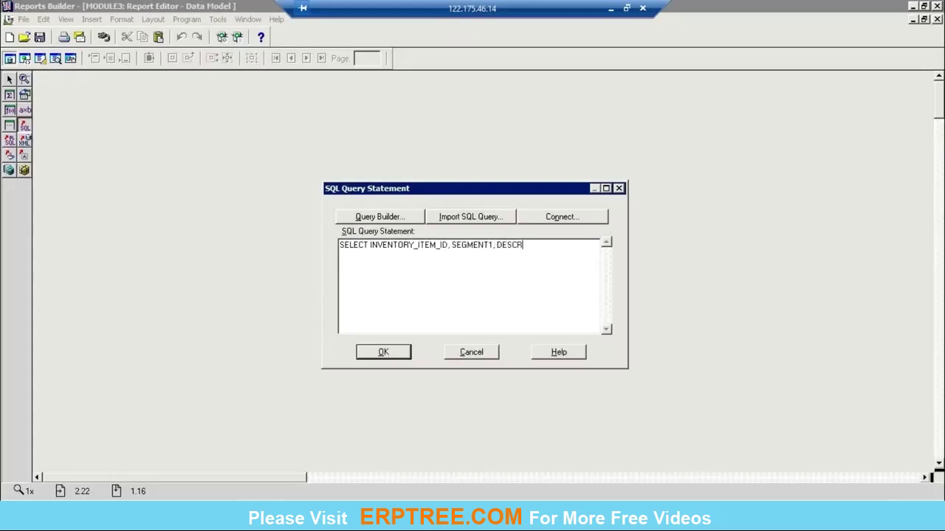
pyautogui.write('IPTION FROM MTL_SYSTEM_ITEMS_B')
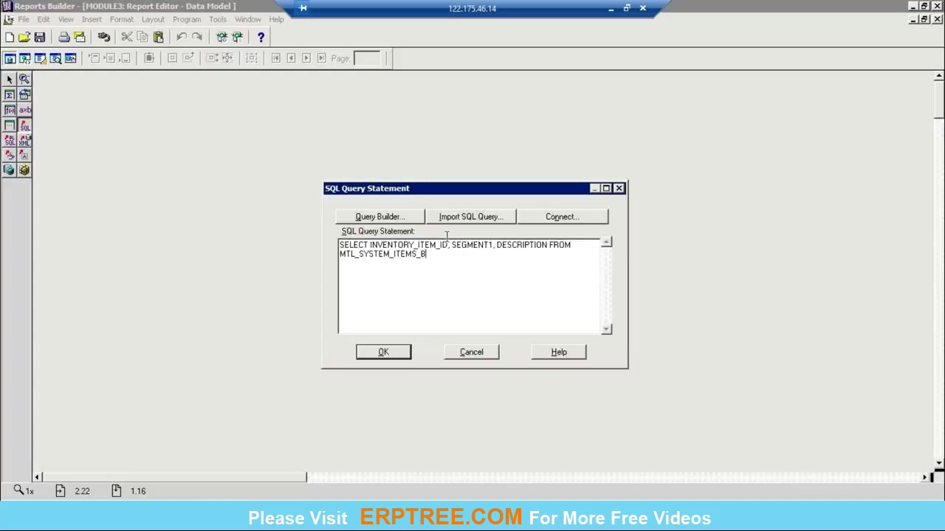
pyautogui.click(396, 353)
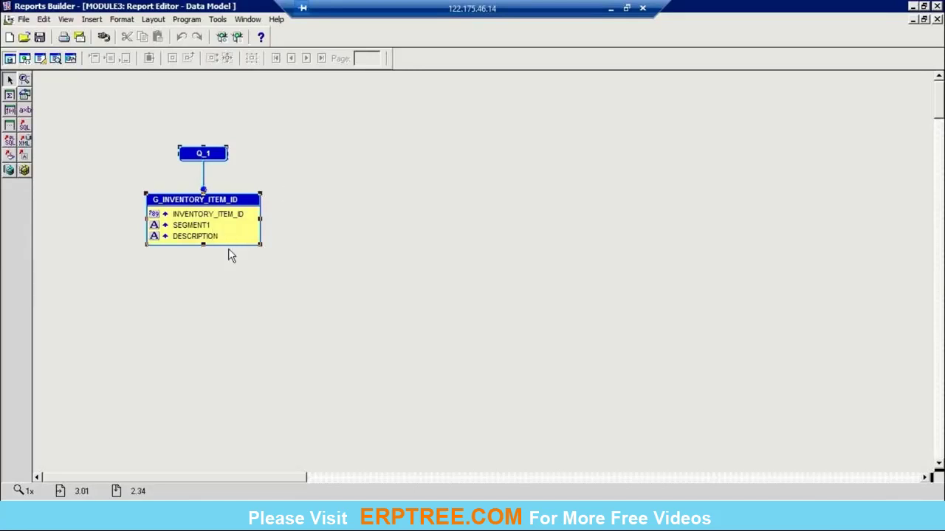
pyautogui.click(937, 20)
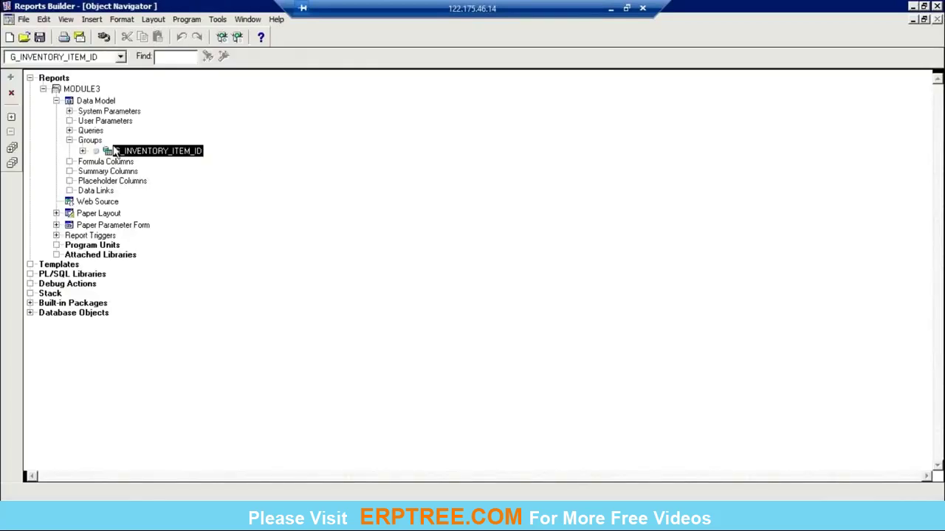
# Step: Expand the G_INVENTORY_ITEM_ID group and open MODULE3's blank Paper Layout editor
pyautogui.click(82, 150)
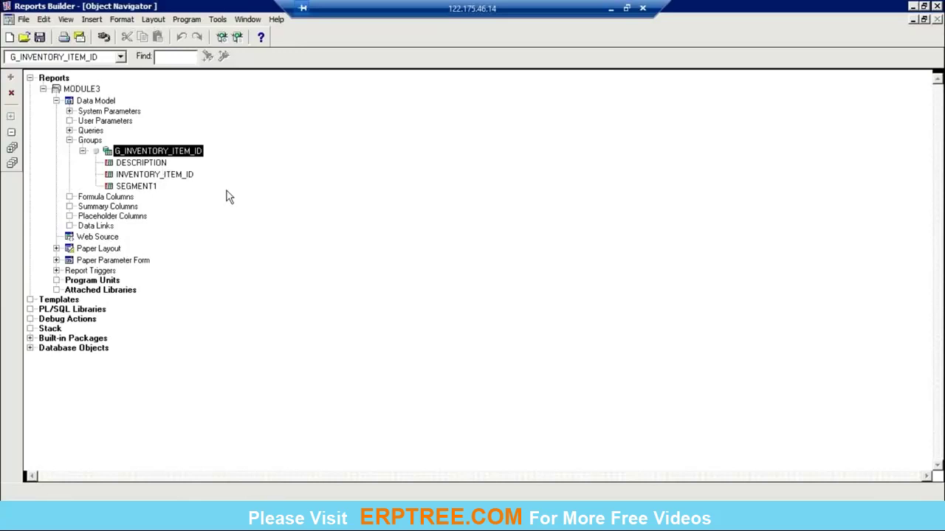
pyautogui.click(74, 251)
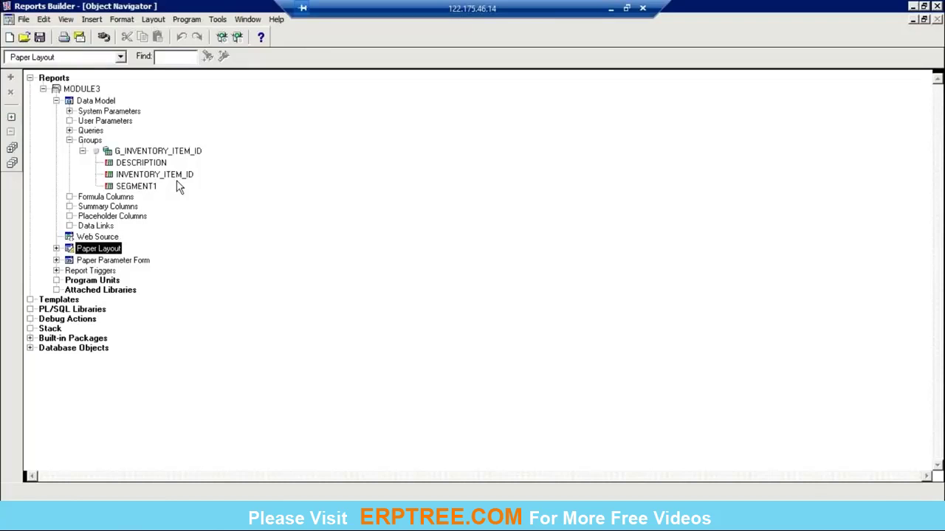
pyautogui.doubleClick(69, 250)
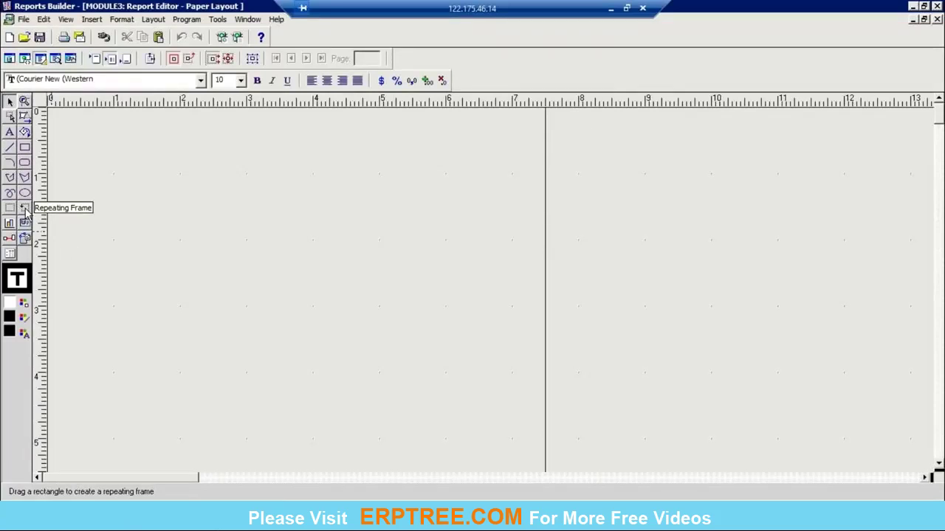
# Step: Draw a wide repeating frame near the top of the page
pyautogui.click(24, 209)
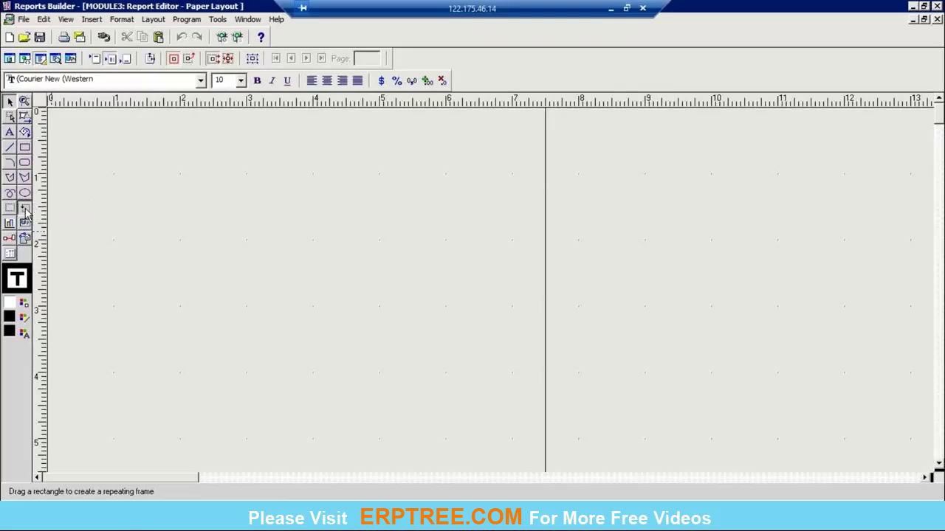
pyautogui.moveTo(61, 169); pyautogui.dragTo(533, 281)
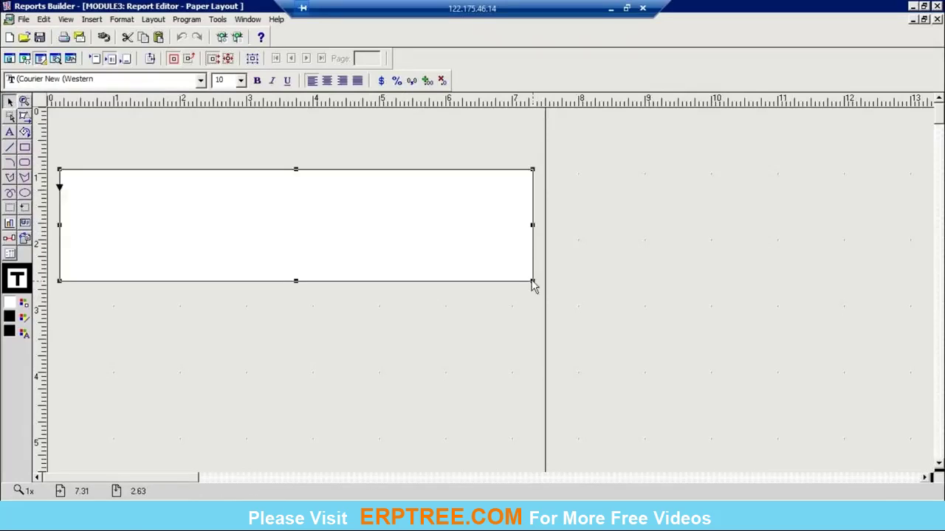
pyautogui.click(420, 340)
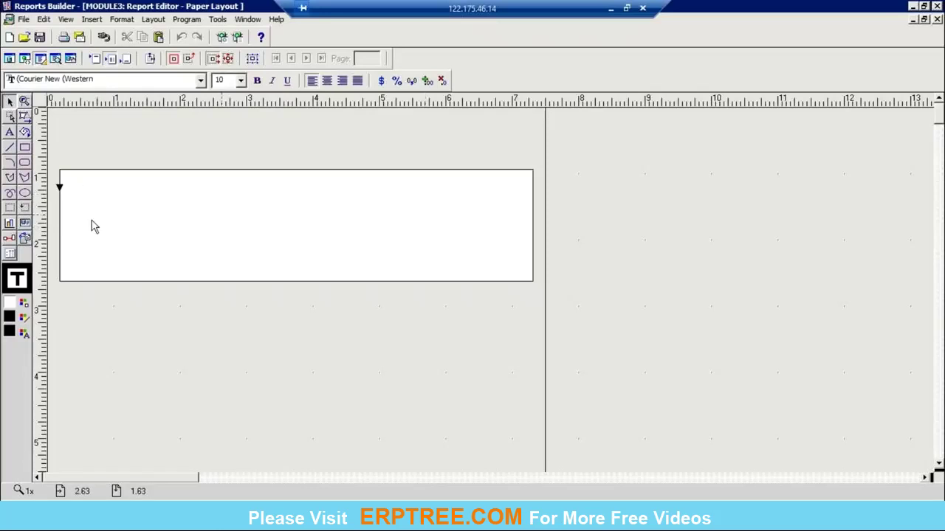
# Step: Draw fields F_1, F_2 and F_3 side by side inside the repeating frame
pyautogui.click(24, 225)
pyautogui.moveTo(77, 187); pyautogui.dragTo(176, 197)
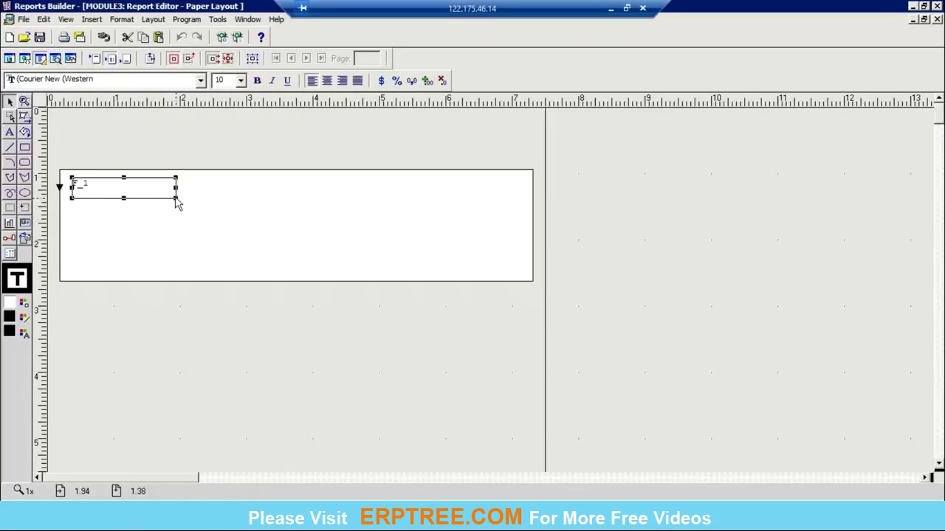
pyautogui.click(24, 222)
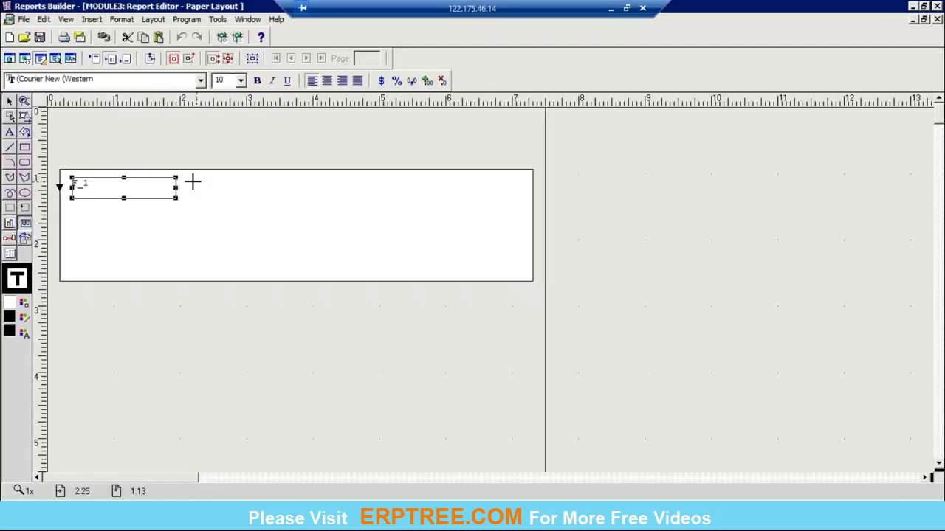
pyautogui.moveTo(192, 178); pyautogui.dragTo(296, 198)
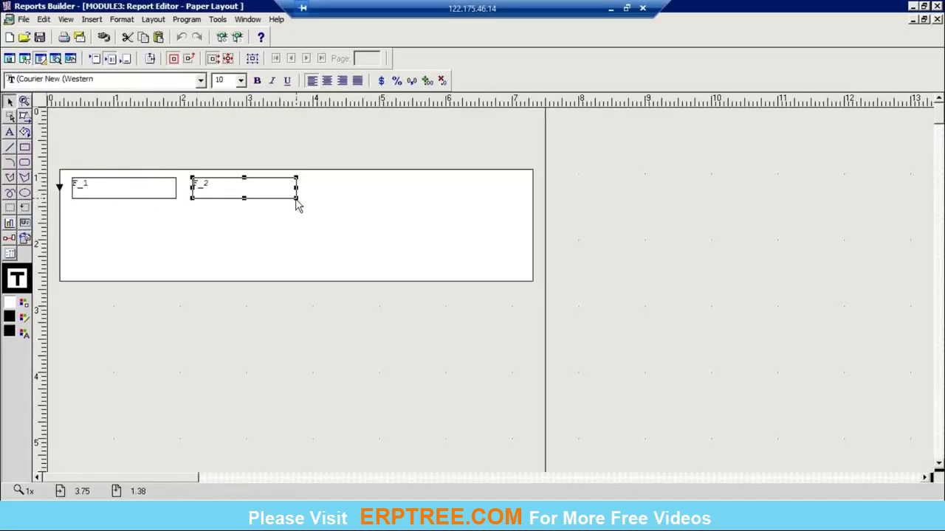
pyautogui.click(24, 237)
pyautogui.moveTo(316, 177); pyautogui.dragTo(469, 199)
pyautogui.click(673, 288)
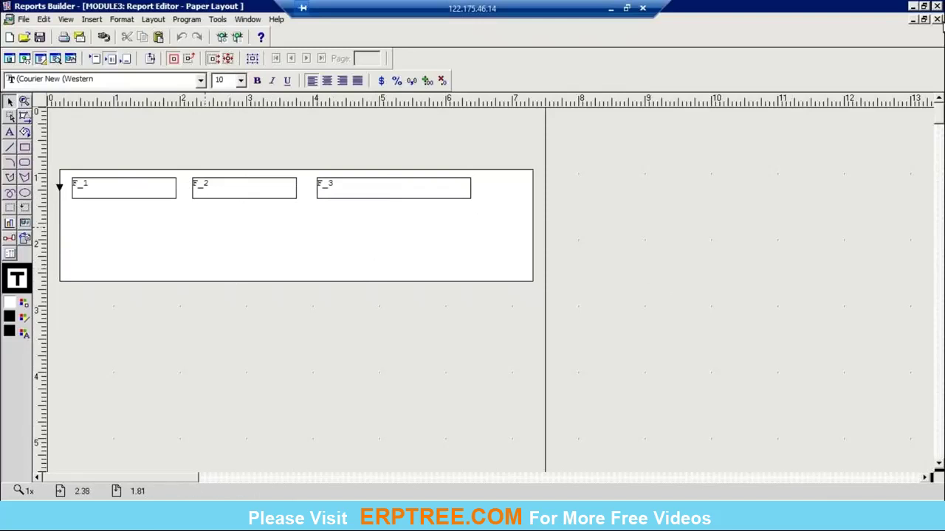
pyautogui.click(937, 20)
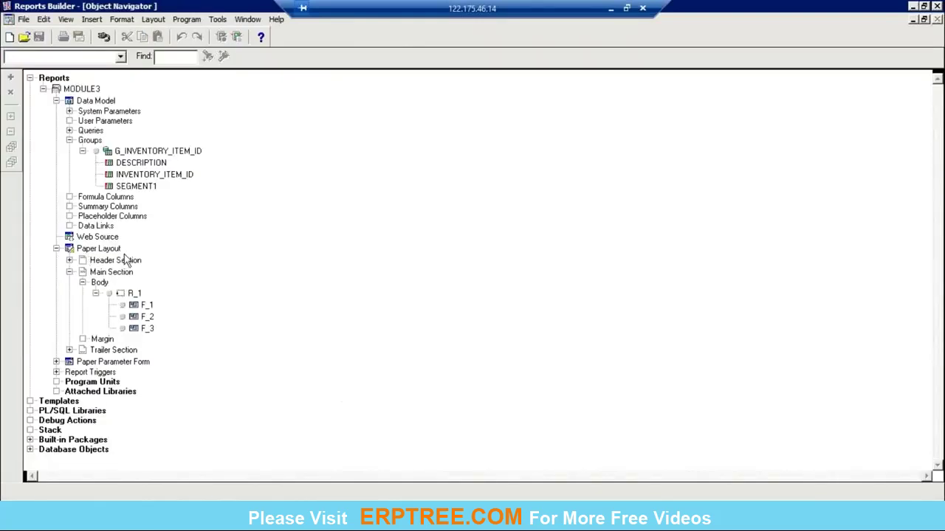
# Step: Inspect repeating frame R_1, fields F_1–F_3 and group G_INVENTORY_ITEM_ID in the Object Navigator
pyautogui.click(135, 294)
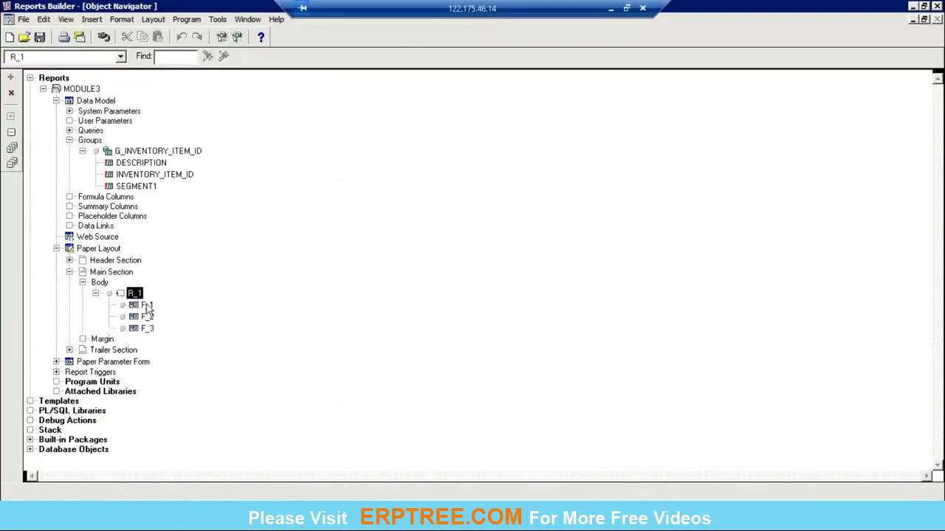
pyautogui.click(146, 305)
pyautogui.click(147, 317)
pyautogui.click(148, 328)
pyautogui.click(148, 318)
pyautogui.click(146, 305)
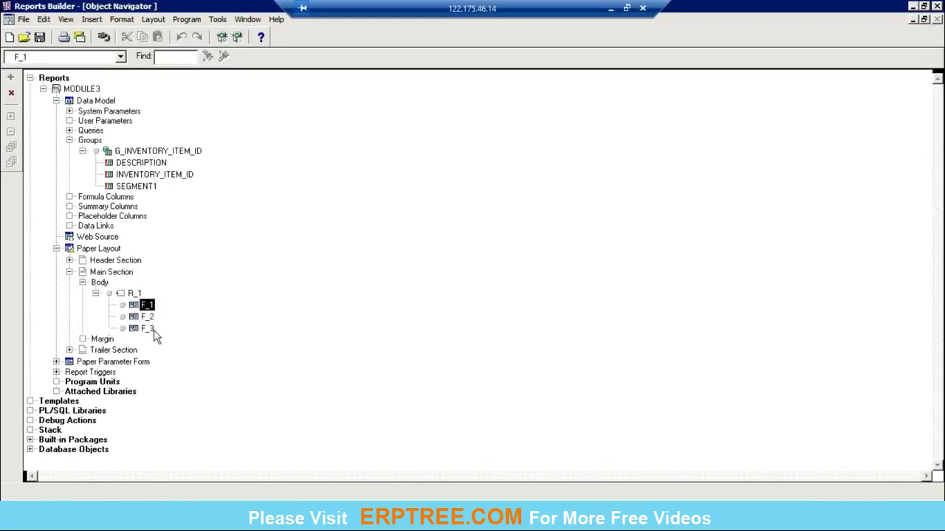
pyautogui.click(134, 294)
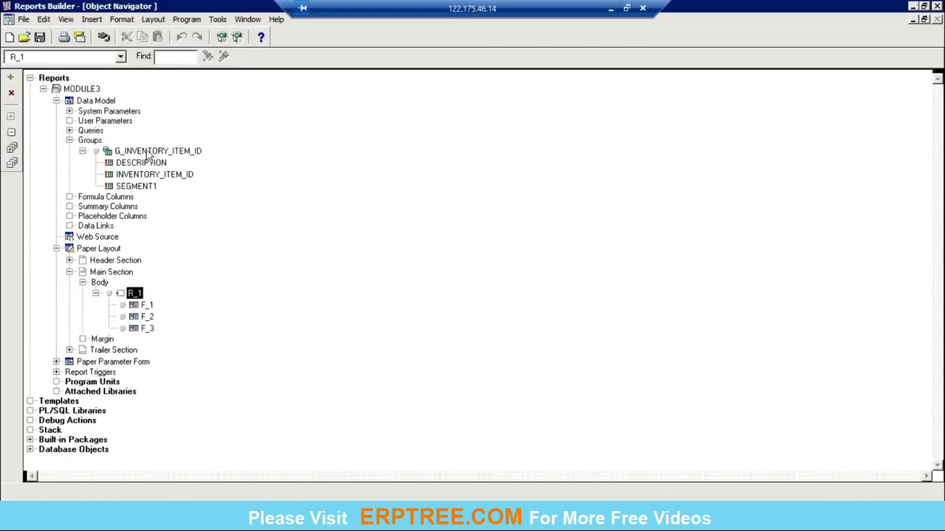
pyautogui.click(151, 152)
# Step: Review the data model, then compare the DESCRIPTION column with fields F_1–F_3 and R_1
pyautogui.doubleClick(69, 102)
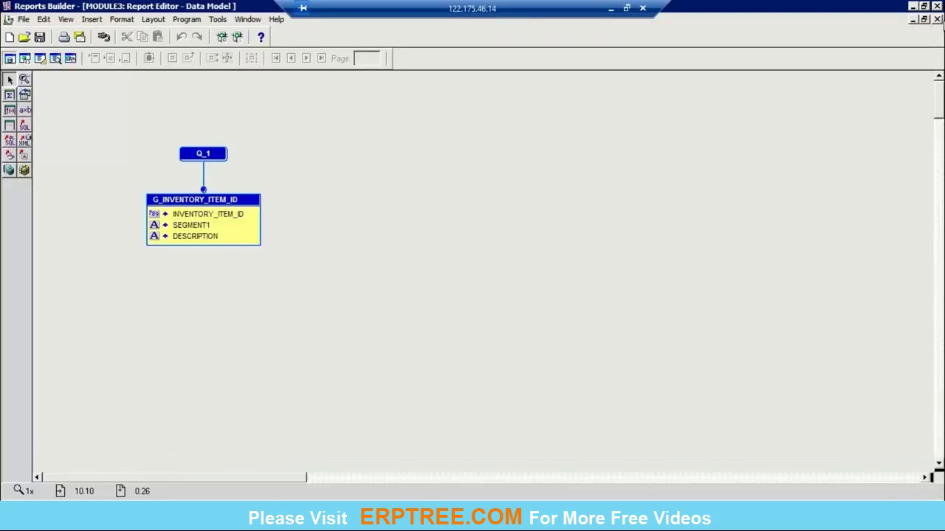
pyautogui.click(937, 19)
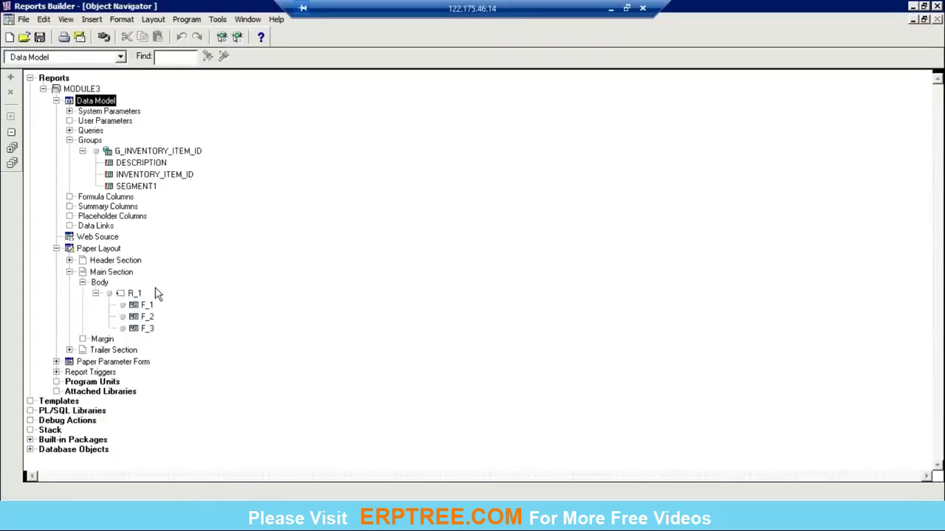
pyautogui.click(161, 163)
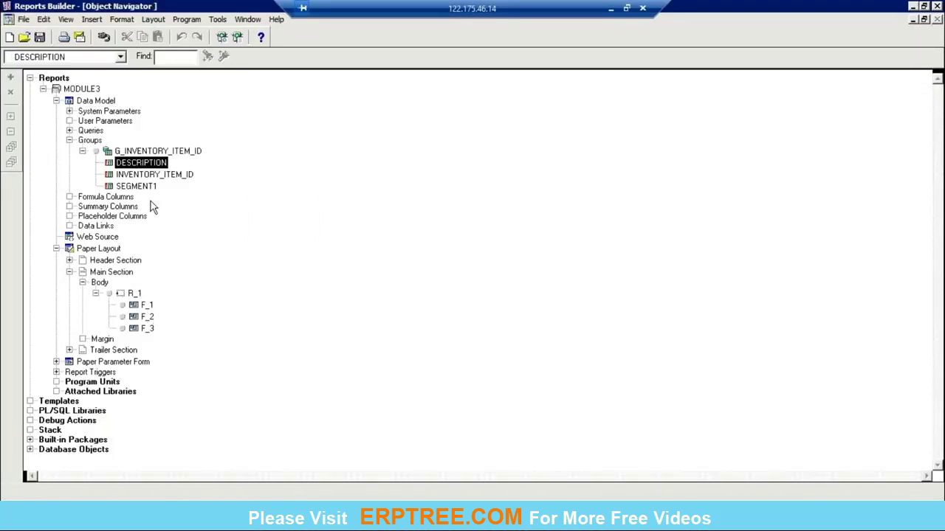
pyautogui.click(147, 306)
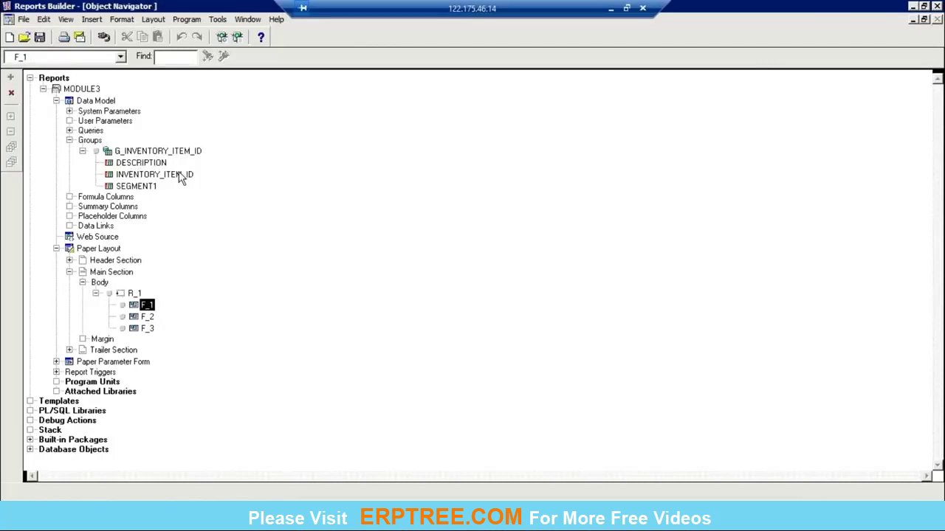
pyautogui.click(148, 318)
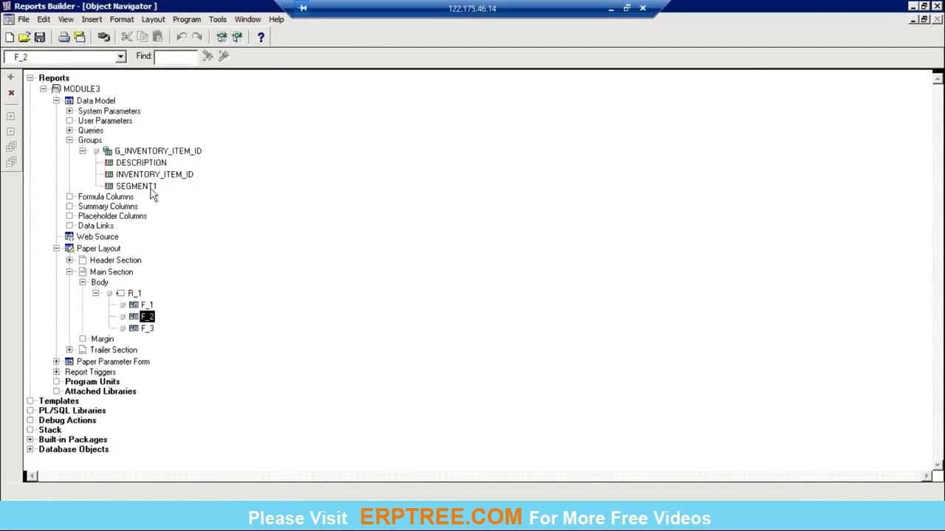
pyautogui.click(147, 329)
pyautogui.click(148, 306)
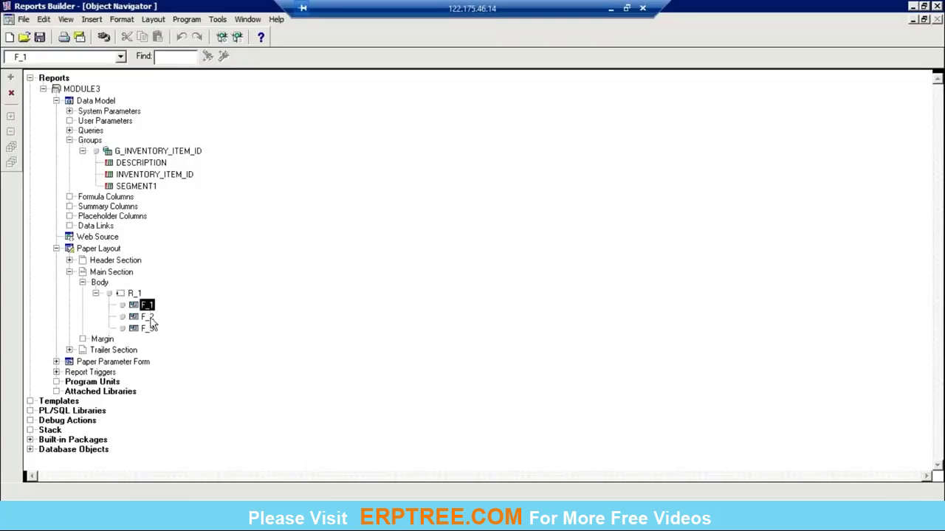
pyautogui.click(151, 317)
pyautogui.click(151, 329)
pyautogui.click(136, 295)
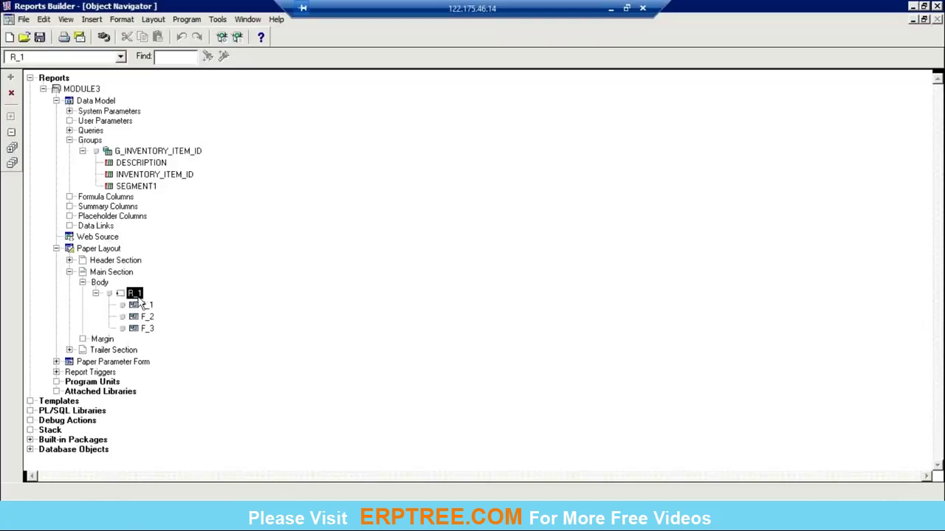
# Step: Reopen the paper layout, matching R_1 and F_2 to the tree, and bring up R_1's context menu
pyautogui.doubleClick(72, 250)
pyautogui.click(141, 232)
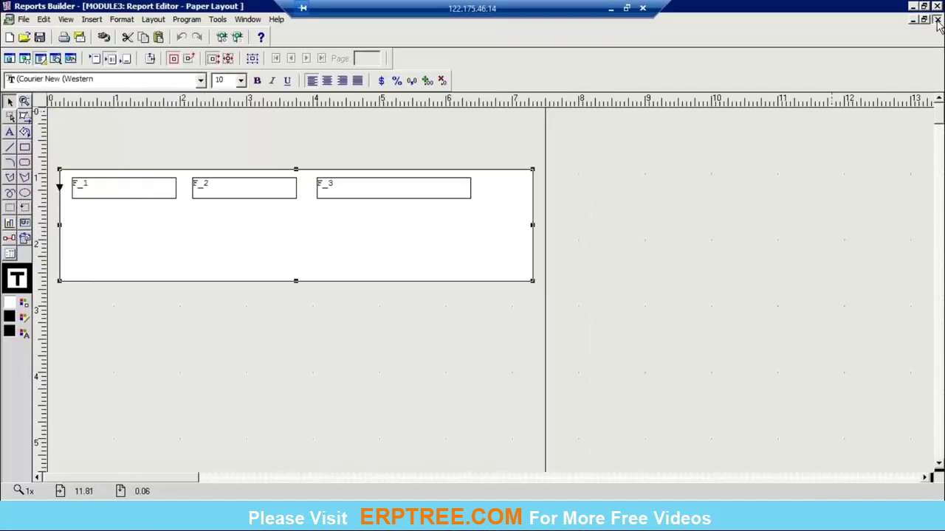
pyautogui.click(937, 20)
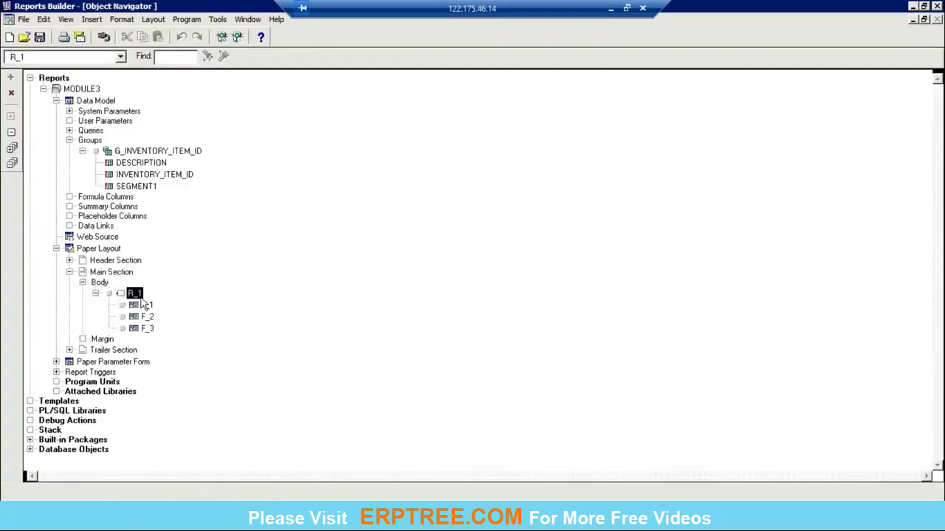
pyautogui.doubleClick(70, 249)
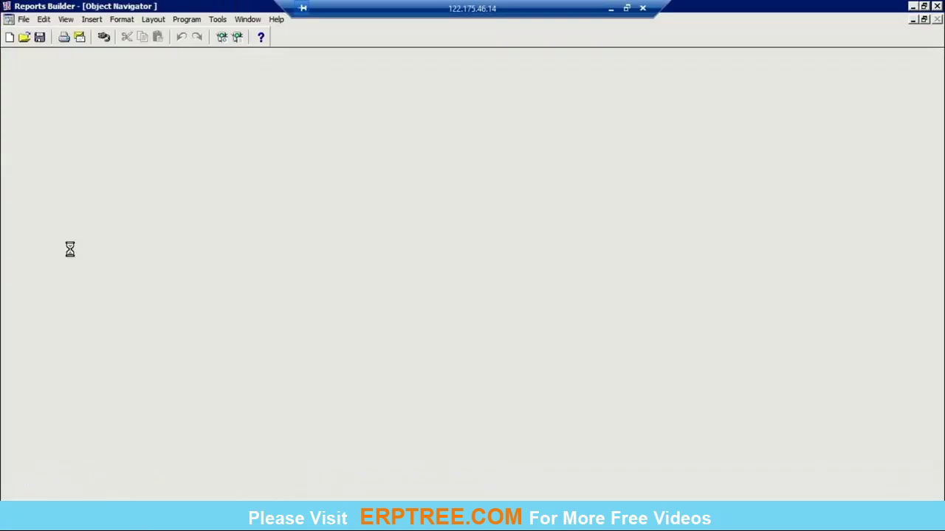
pyautogui.click(236, 190)
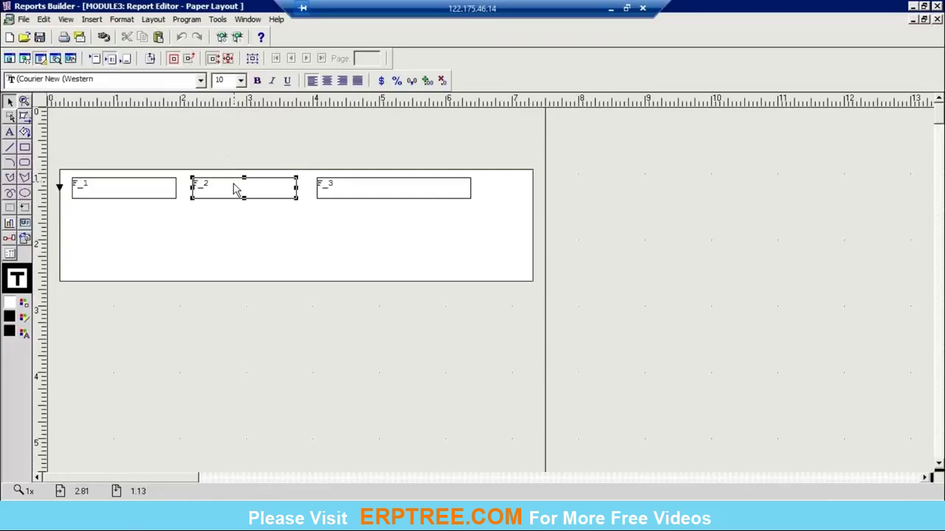
pyautogui.click(936, 20)
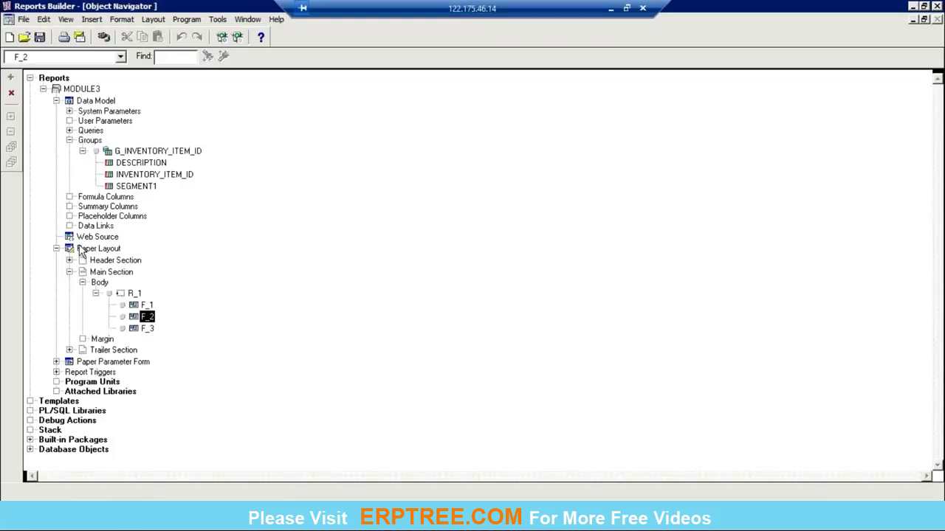
pyautogui.click(164, 154)
pyautogui.click(134, 295)
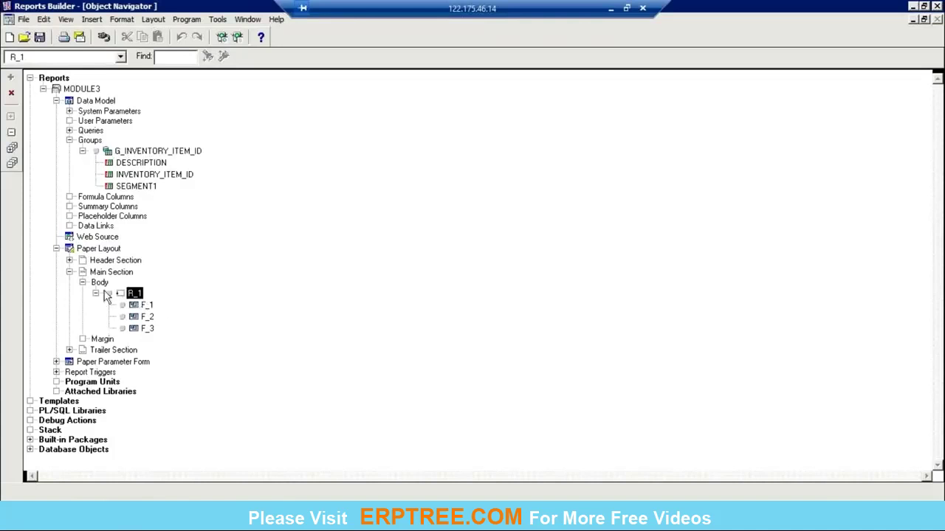
pyautogui.doubleClick(72, 251)
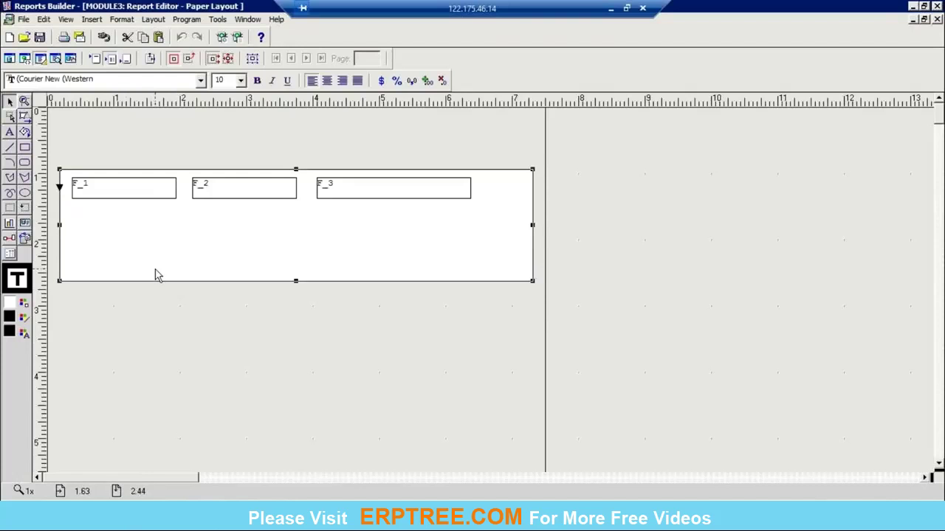
pyautogui.rightClick(157, 275)
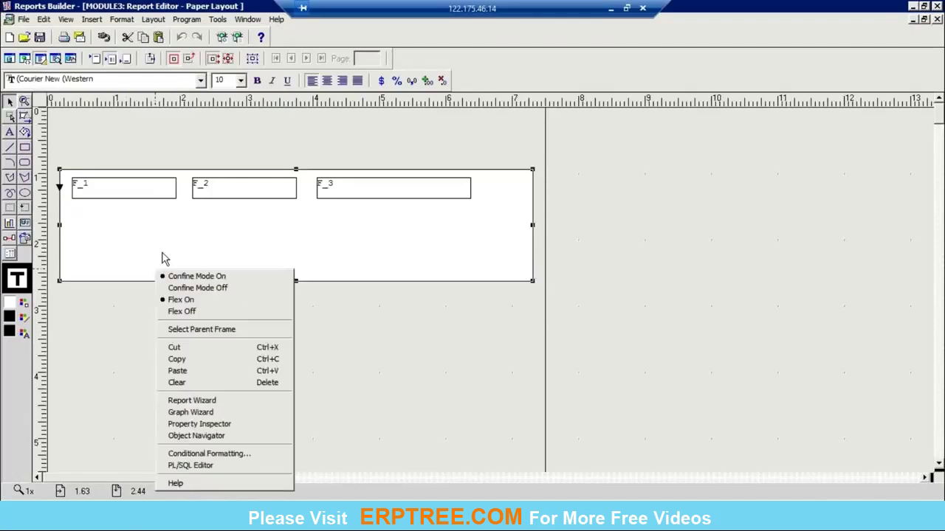
# Step: Set repeating frame R_1's Source to G_INVENTORY_ITEM_ID in its Property Inspector
pyautogui.click(201, 425)
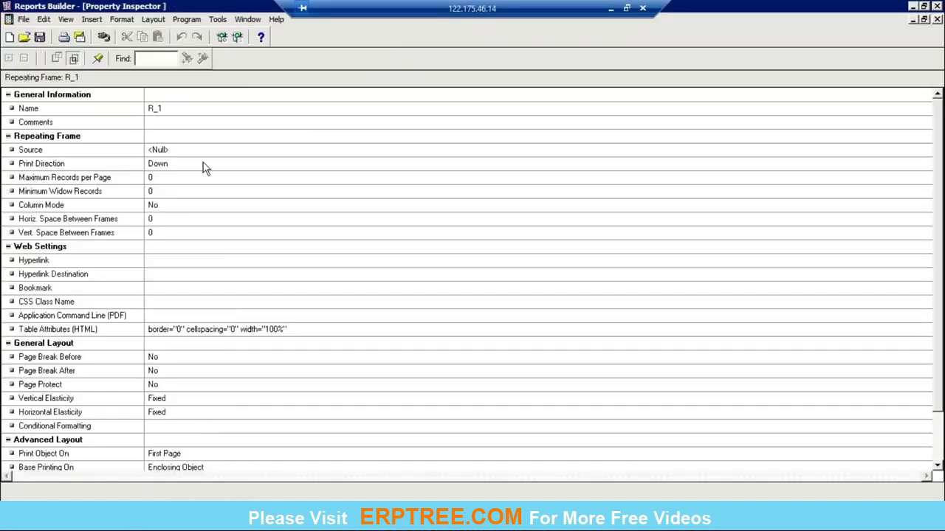
pyautogui.click(207, 150)
pyautogui.click(207, 150)
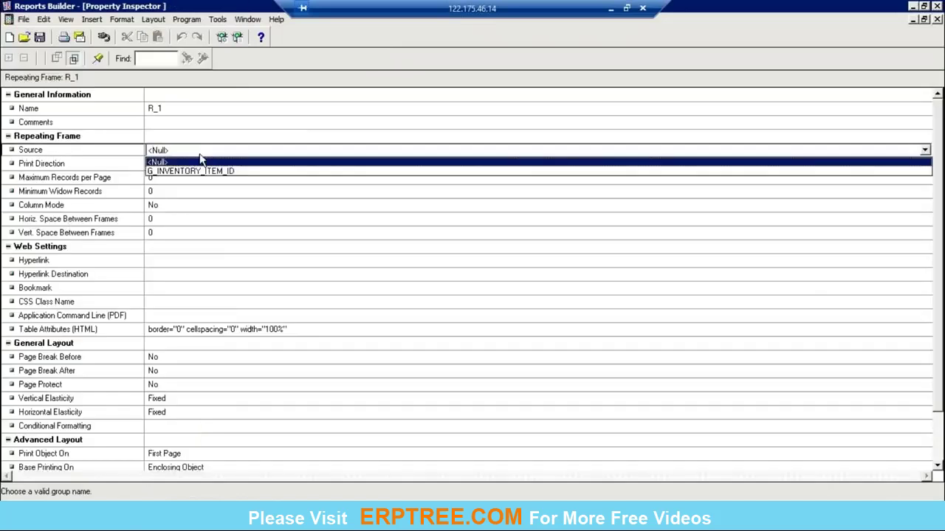
pyautogui.click(159, 171)
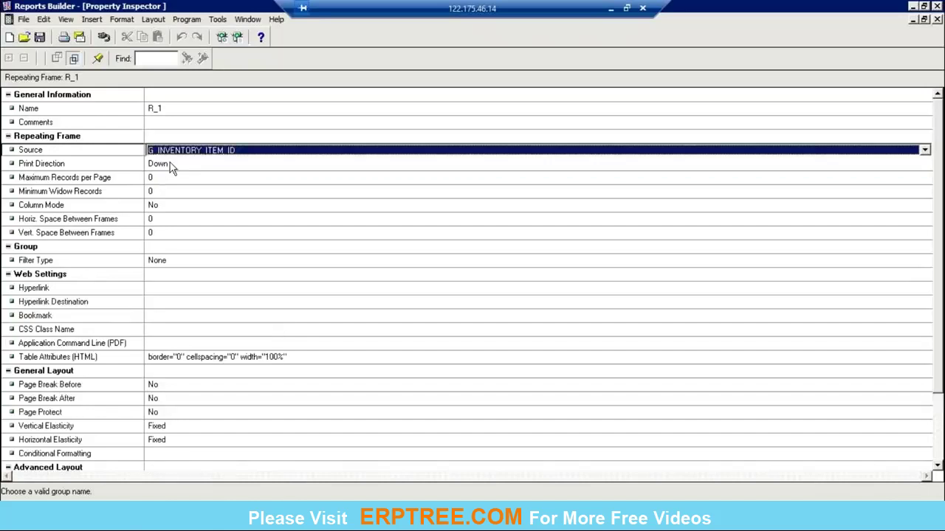
pyautogui.click(936, 20)
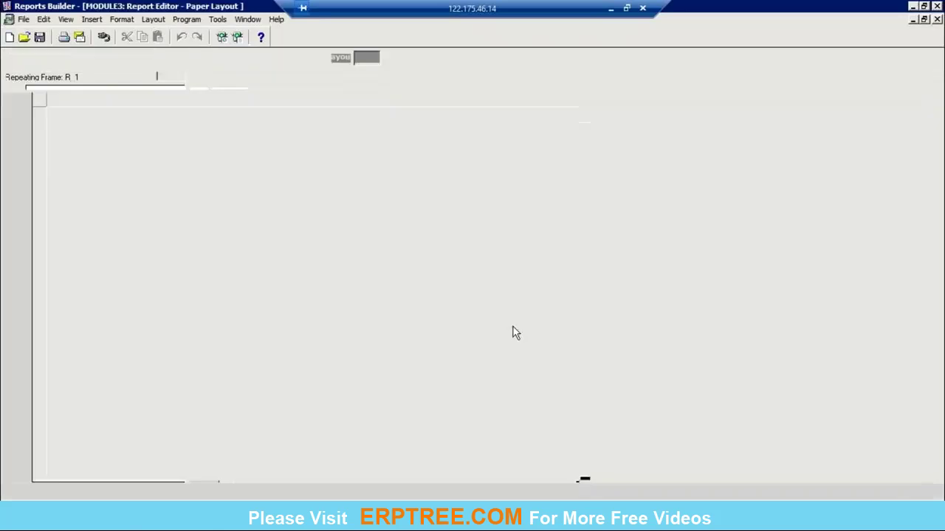
pyautogui.click(122, 190)
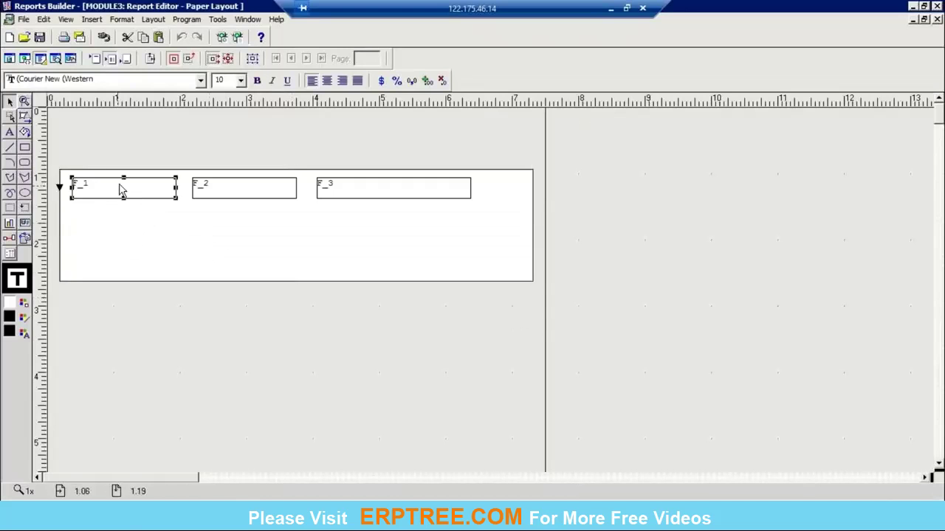
# Step: Set field F_1's Source to INVENTORY_ITEM_ID in its Property Inspector
pyautogui.rightClick(121, 190)
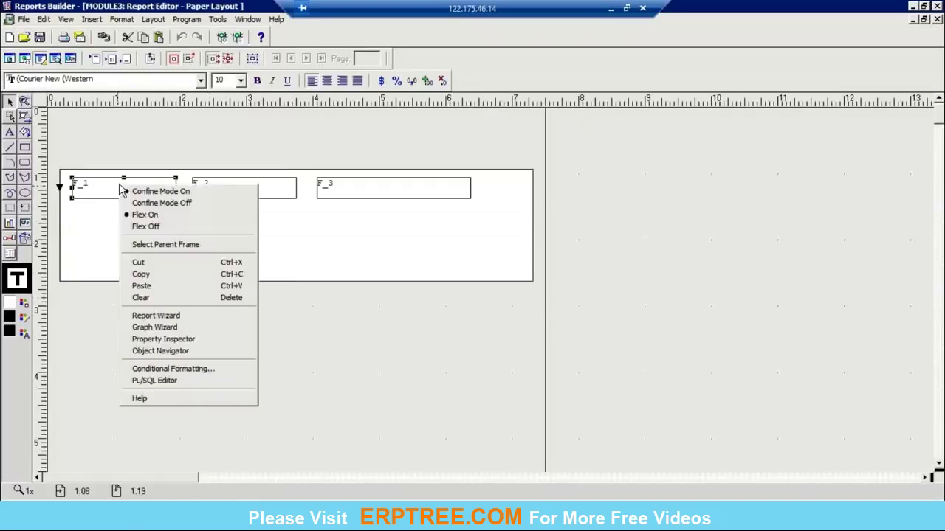
pyautogui.click(176, 340)
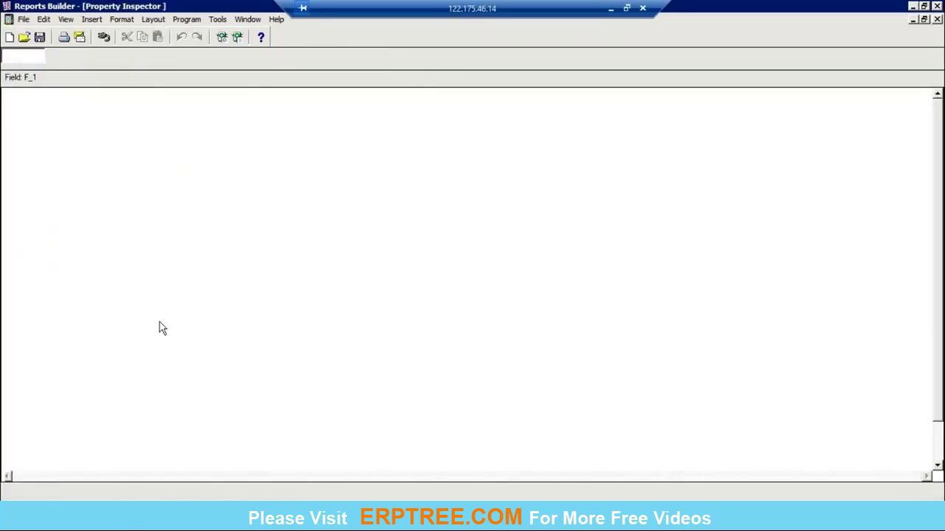
pyautogui.click(215, 150)
pyautogui.click(218, 152)
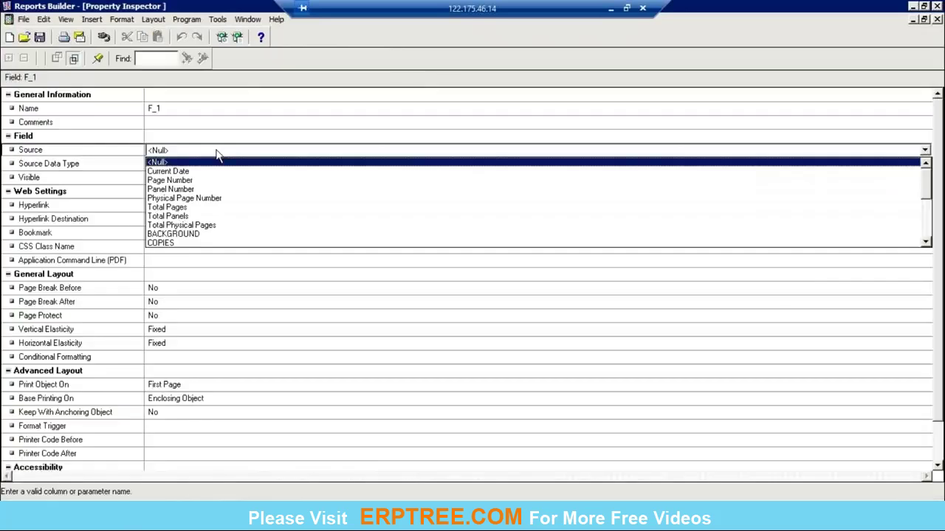
pyautogui.scroll(-2, 195, 203)
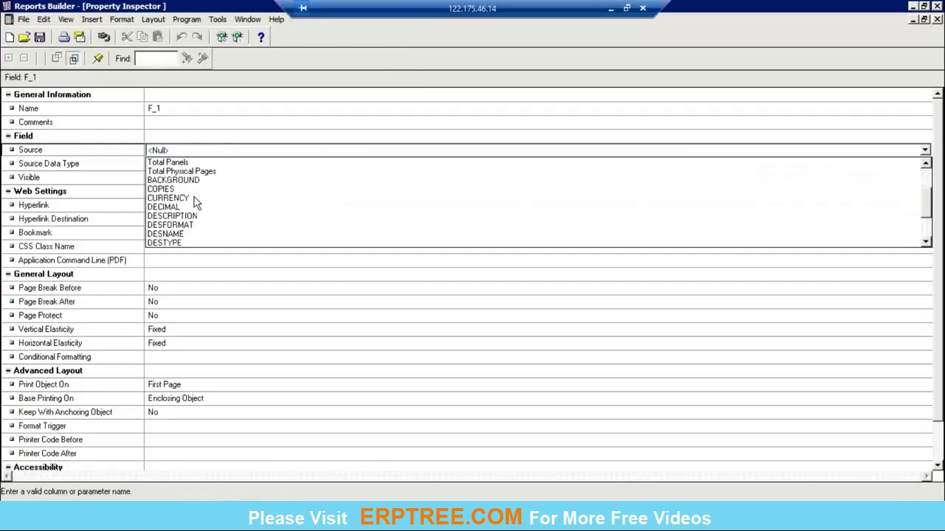
pyautogui.scroll(-2, 195, 203)
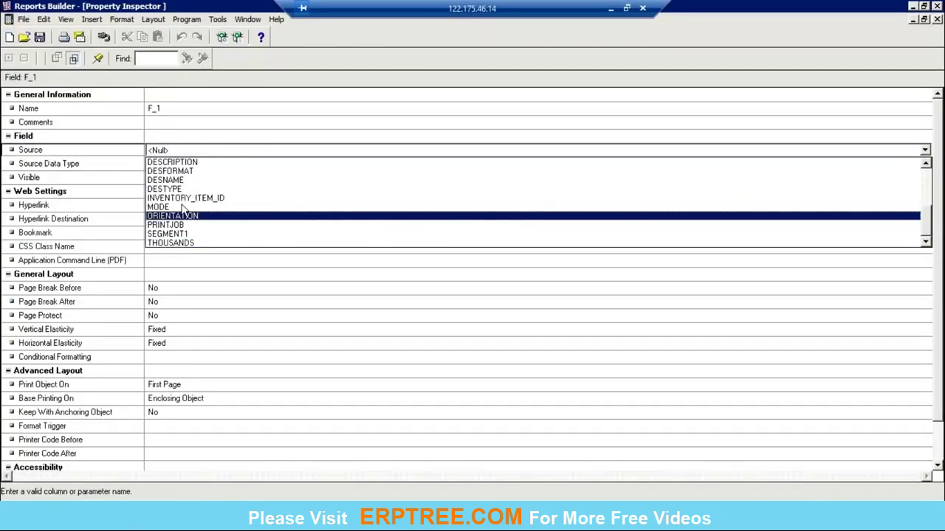
pyautogui.click(183, 198)
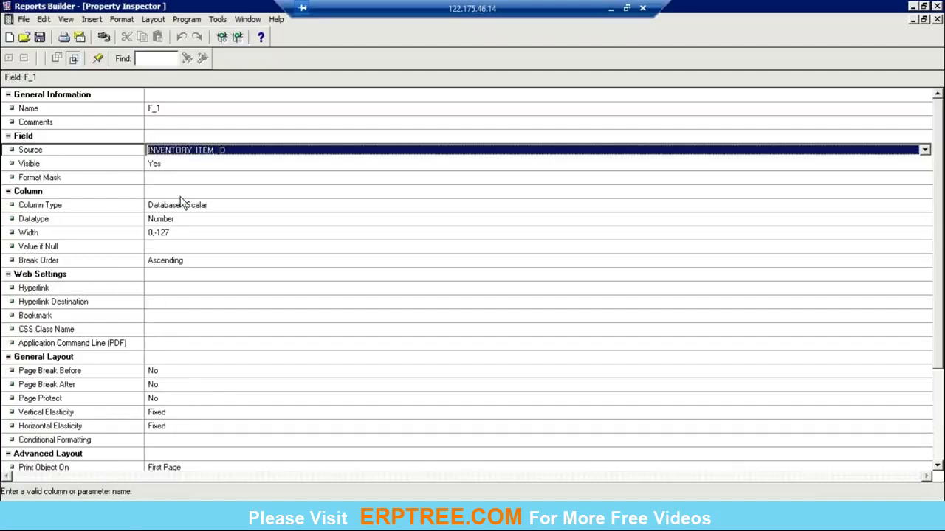
pyautogui.click(937, 20)
# Step: Set field F_2's Source to SEGMENT1 in its Property Inspector
pyautogui.click(242, 194)
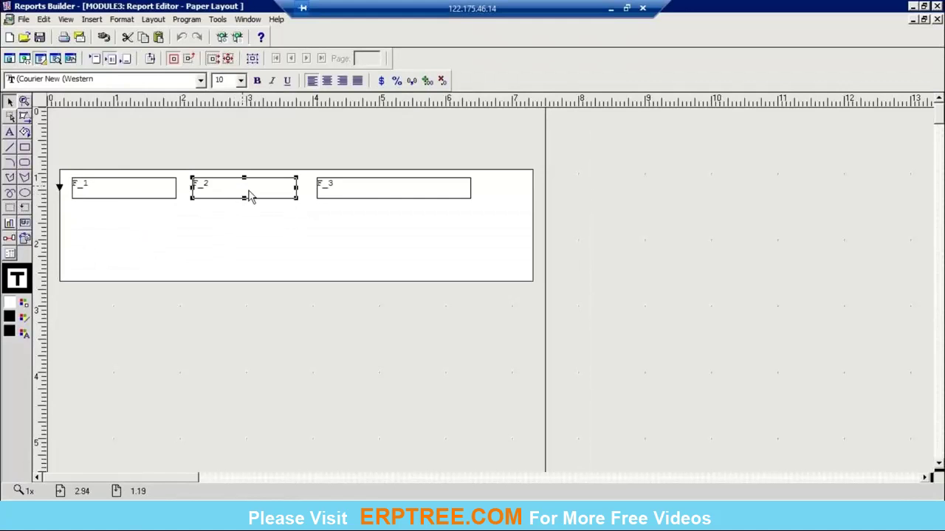
pyautogui.rightClick(249, 195)
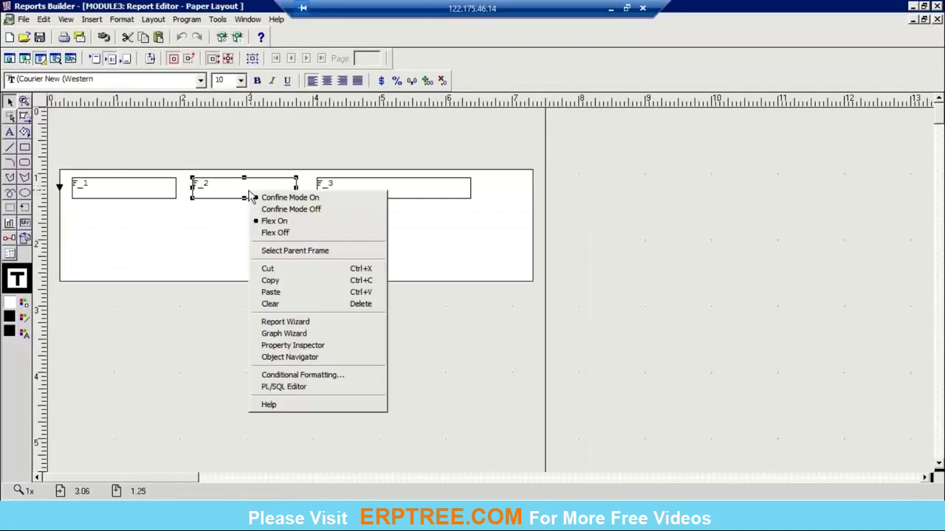
pyautogui.click(315, 350)
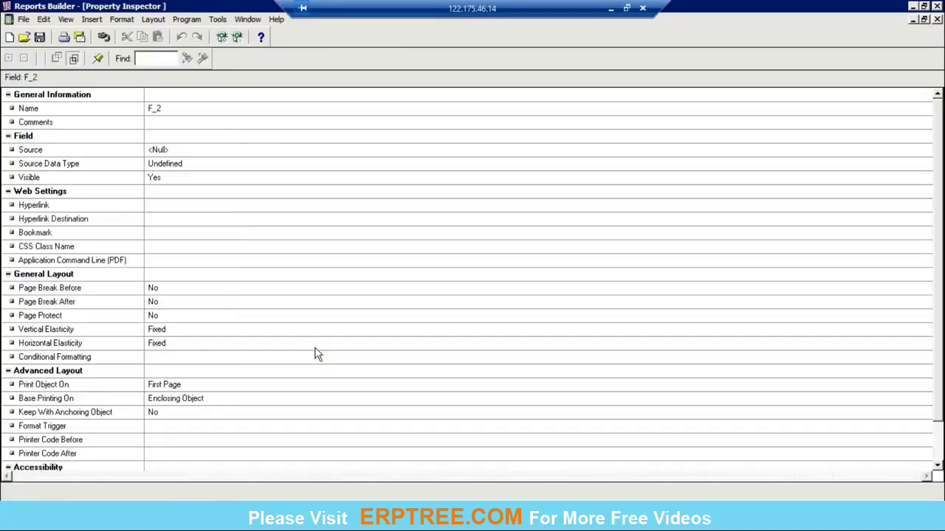
pyautogui.click(187, 153)
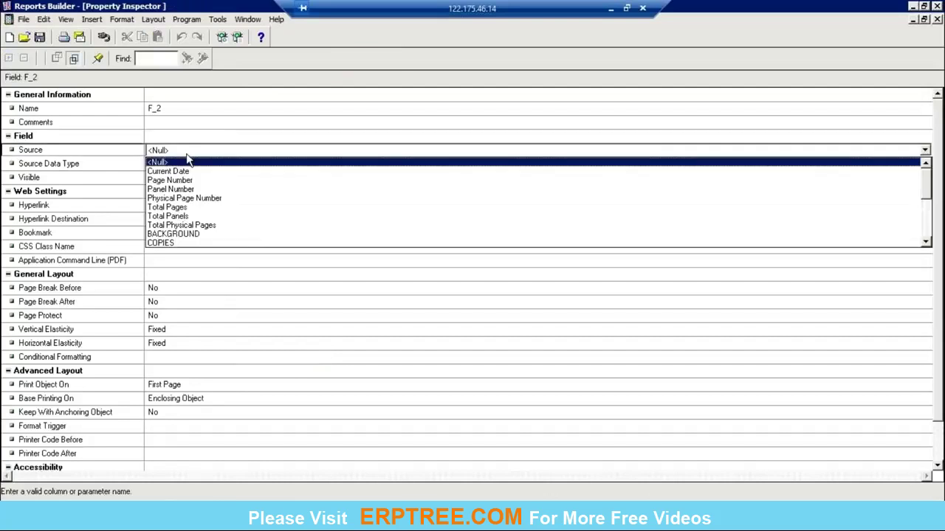
pyautogui.scroll(-3, 188, 185)
pyautogui.scroll(-1, 188, 192)
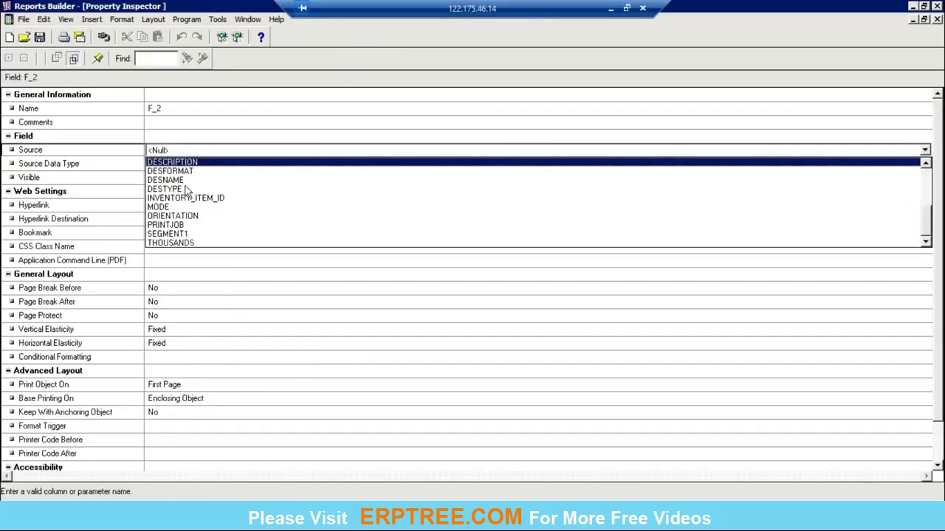
pyautogui.click(185, 234)
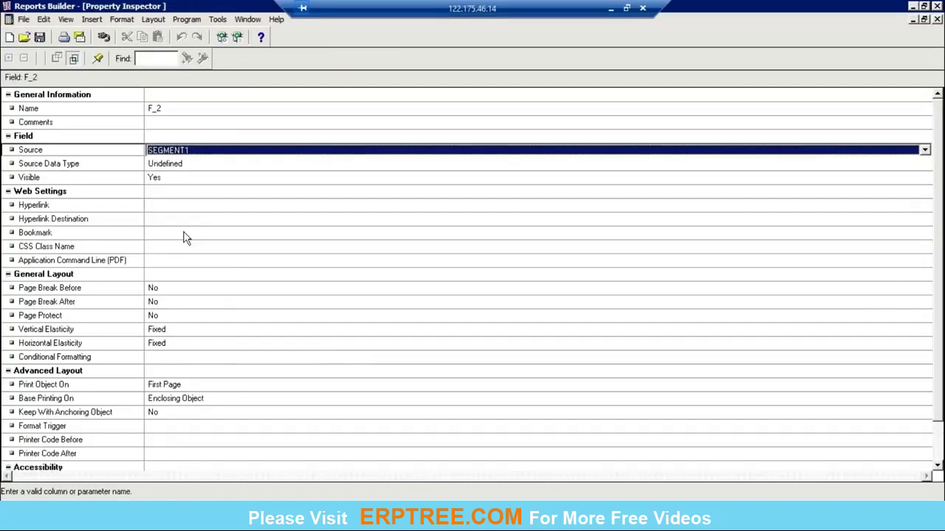
pyautogui.click(937, 19)
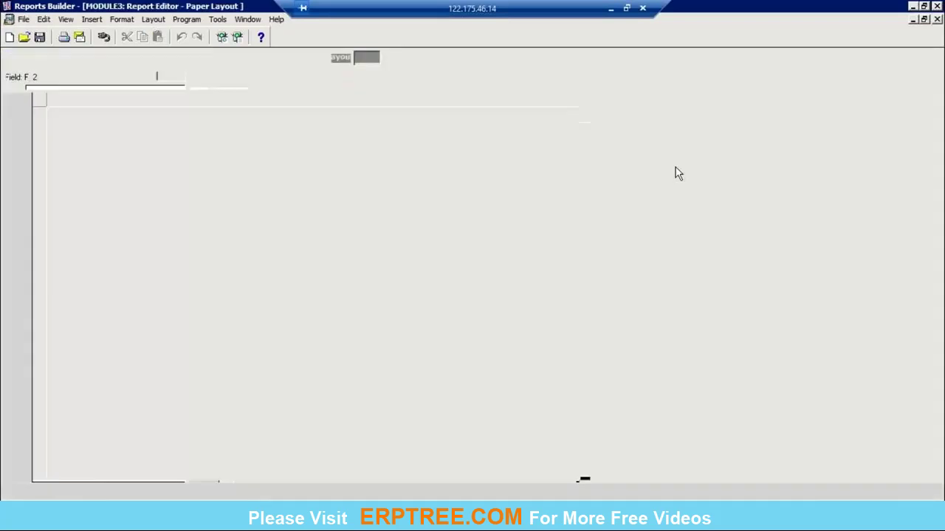
# Step: Set field F_3's Source to the DESCRIPTION column and deselect it on the layout
pyautogui.rightClick(382, 193)
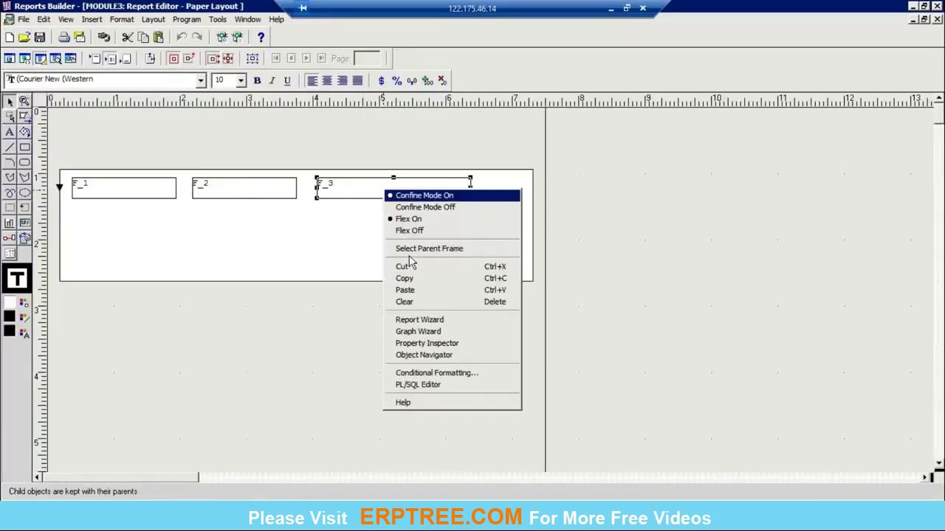
pyautogui.click(423, 344)
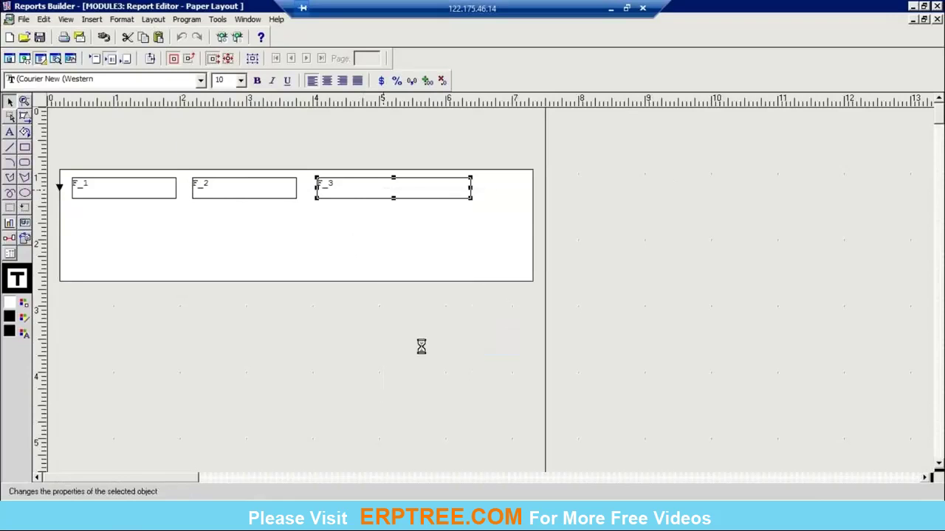
pyautogui.click(177, 151)
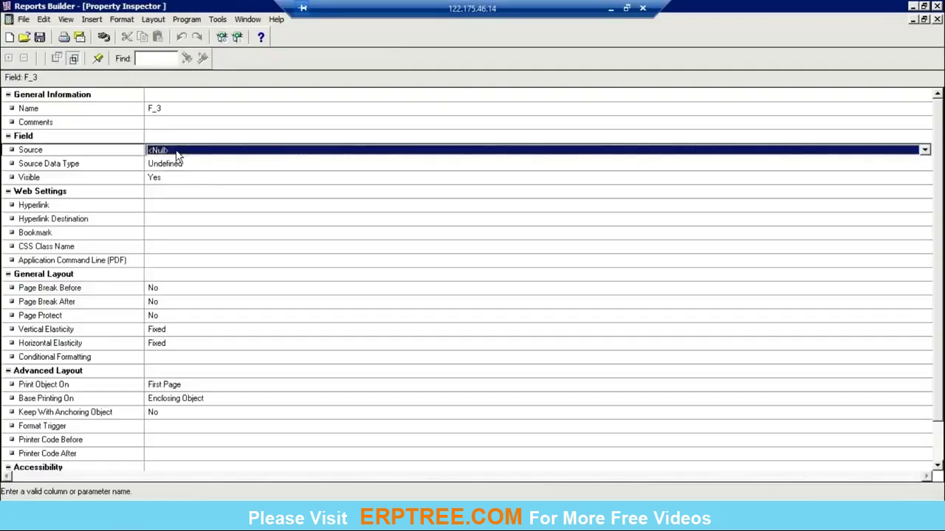
pyautogui.click(176, 151)
pyautogui.scroll(-4, 188, 206)
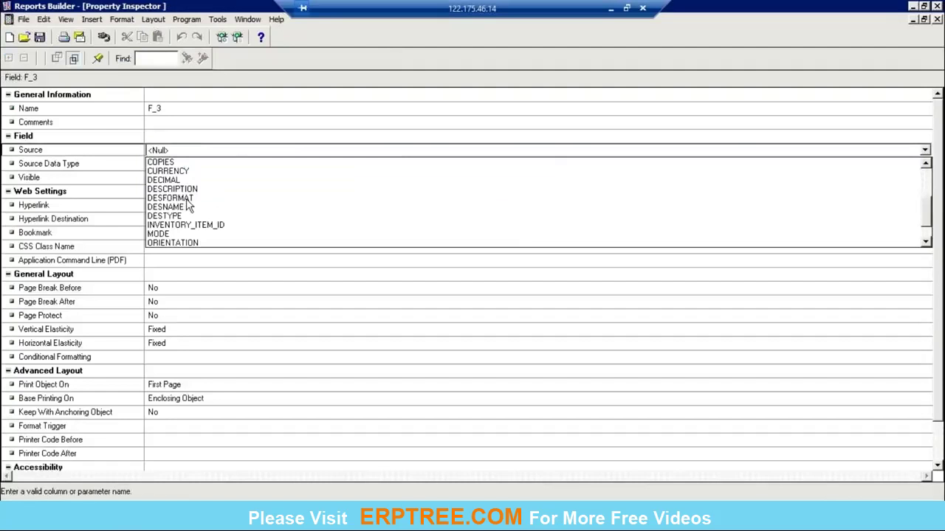
pyautogui.scroll(-1, 189, 208)
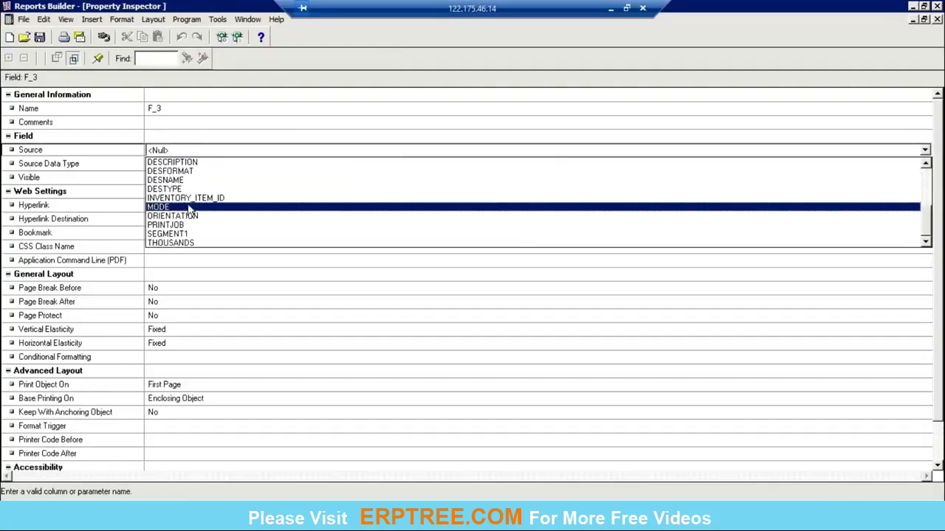
pyautogui.scroll(1, 190, 214)
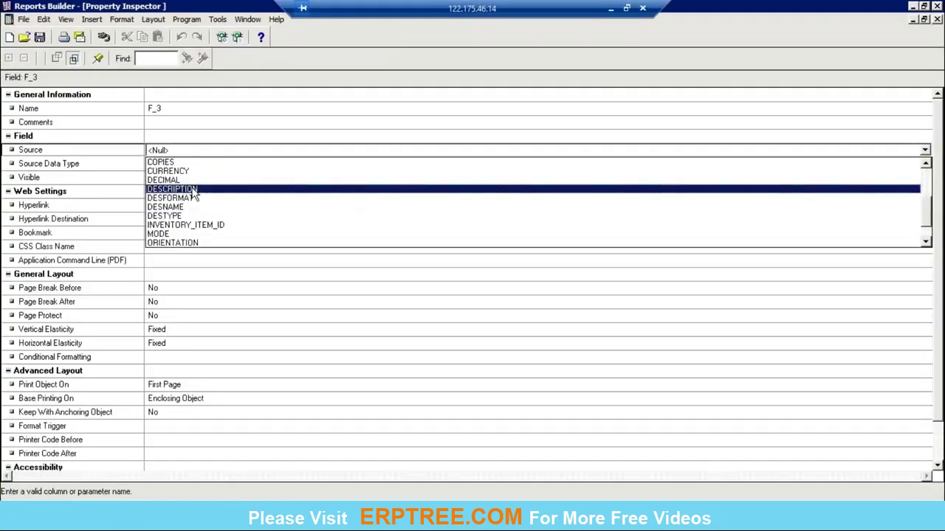
pyautogui.click(194, 190)
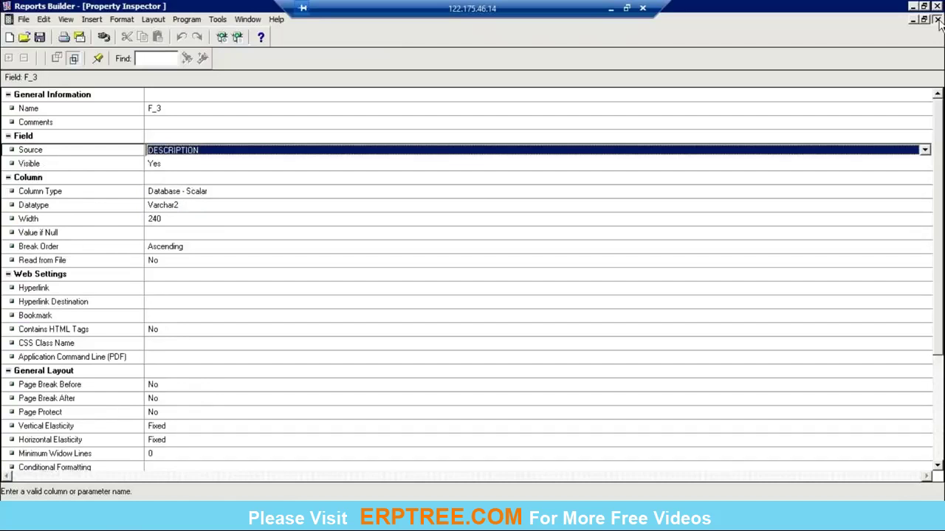
pyautogui.click(937, 20)
pyautogui.click(705, 233)
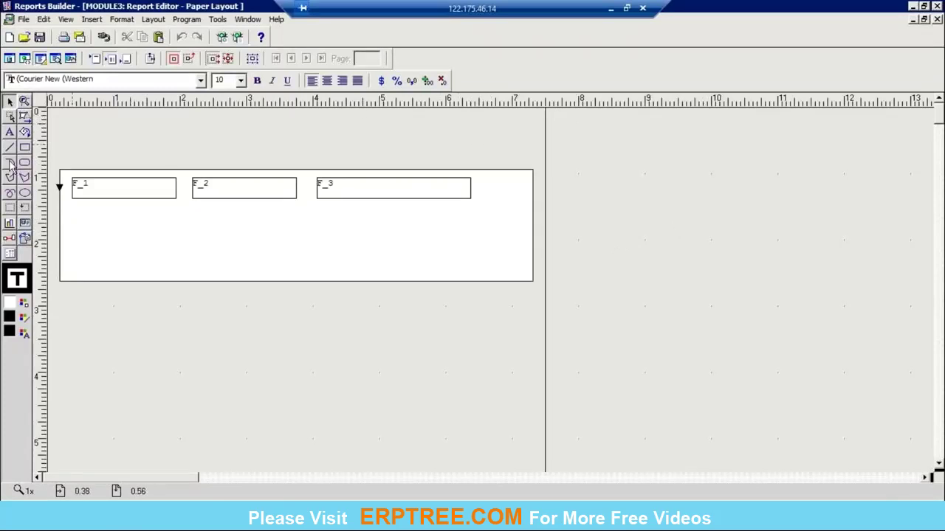
# Step: Draw field F_4 above the repeating frame and set its Source to Page Number
pyautogui.click(24, 223)
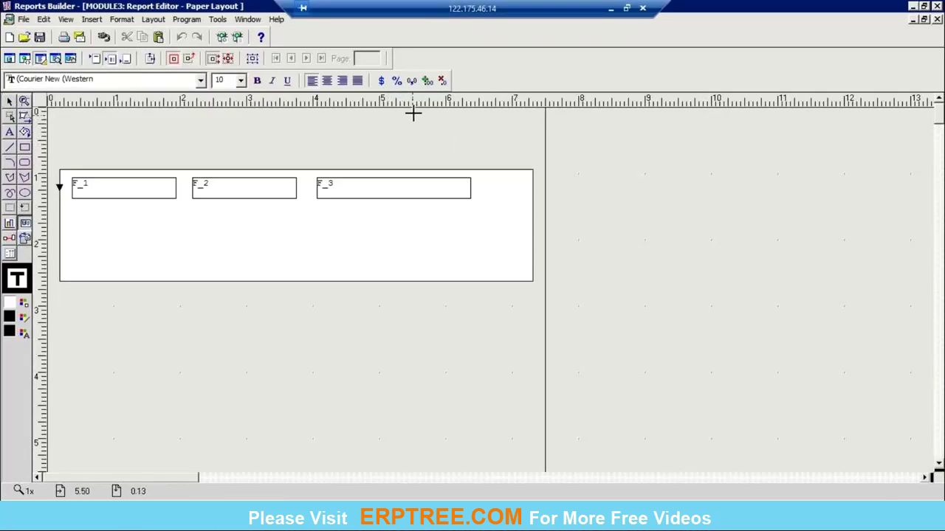
pyautogui.moveTo(413, 116); pyautogui.dragTo(474, 131)
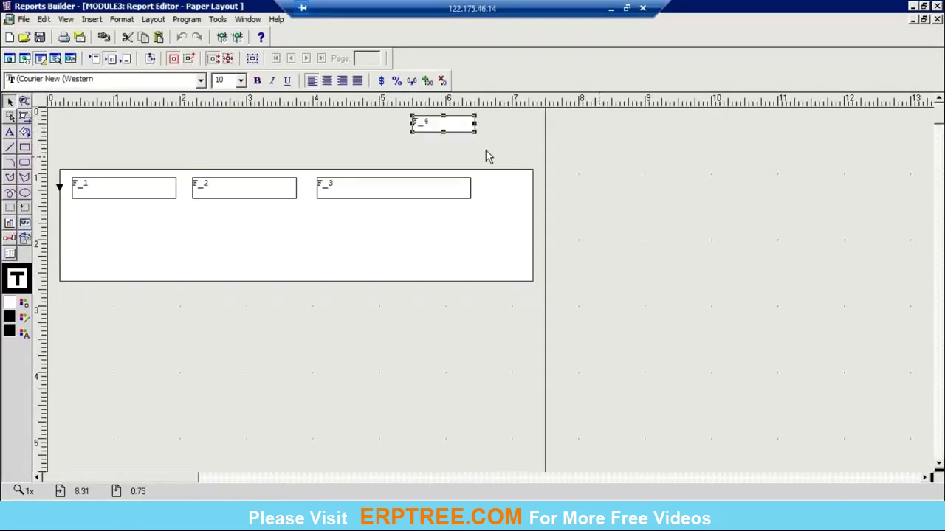
pyautogui.rightClick(440, 129)
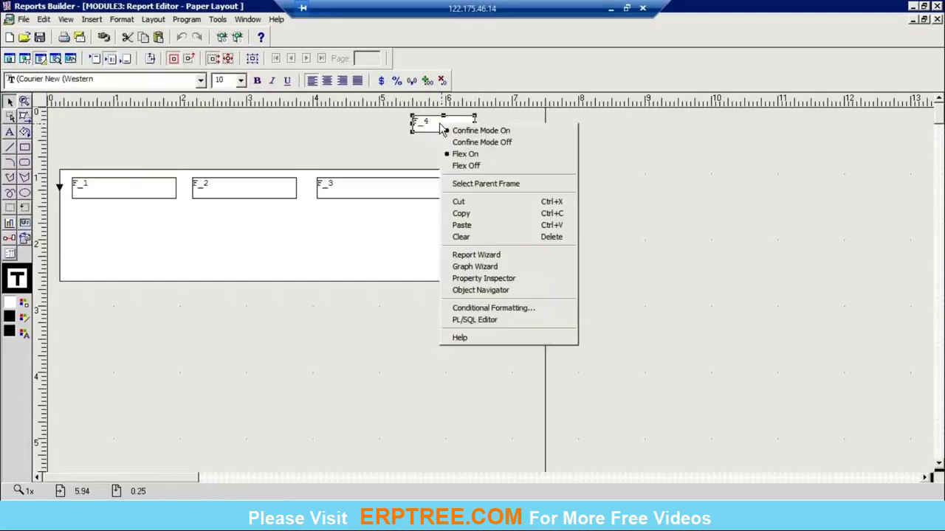
pyautogui.click(481, 279)
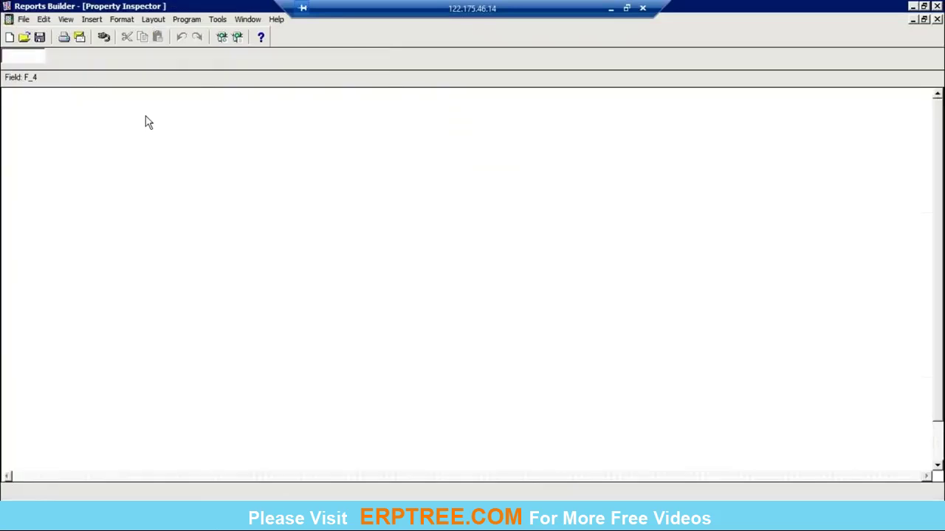
pyautogui.click(188, 152)
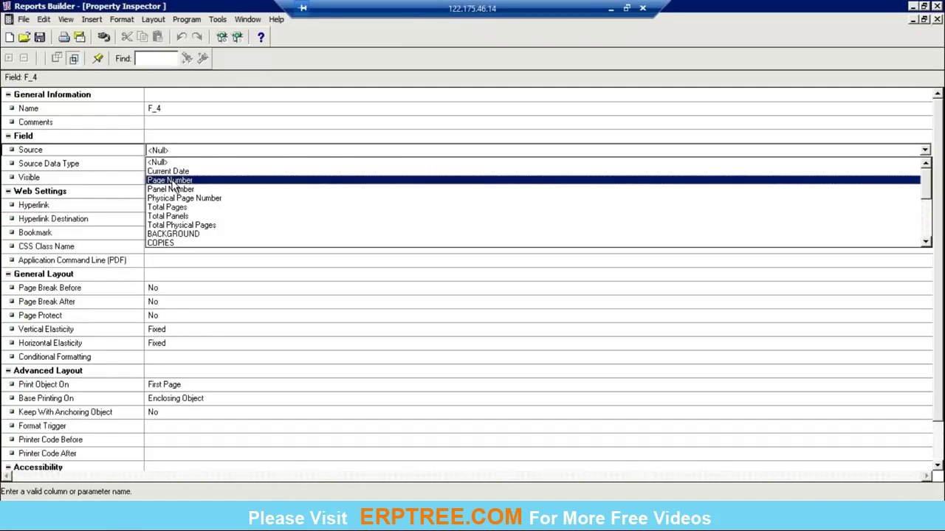
pyautogui.click(173, 183)
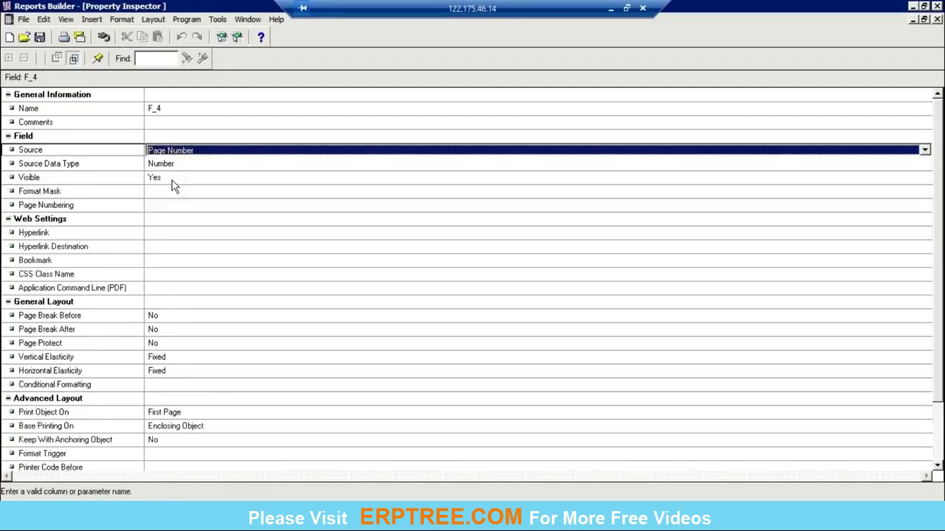
pyautogui.click(936, 20)
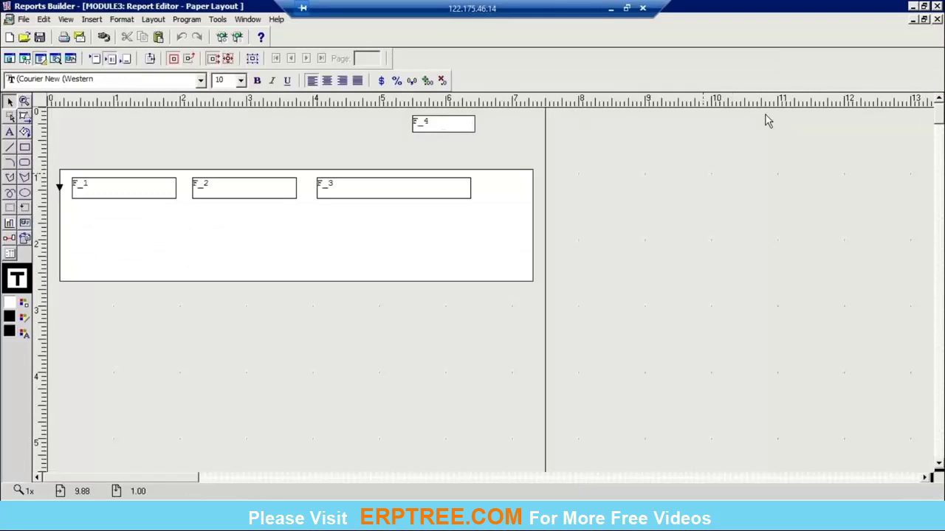
pyautogui.click(466, 123)
pyautogui.click(719, 186)
# Step: Move field F_4 slightly to the right
pyautogui.click(436, 133)
pyautogui.click(251, 195)
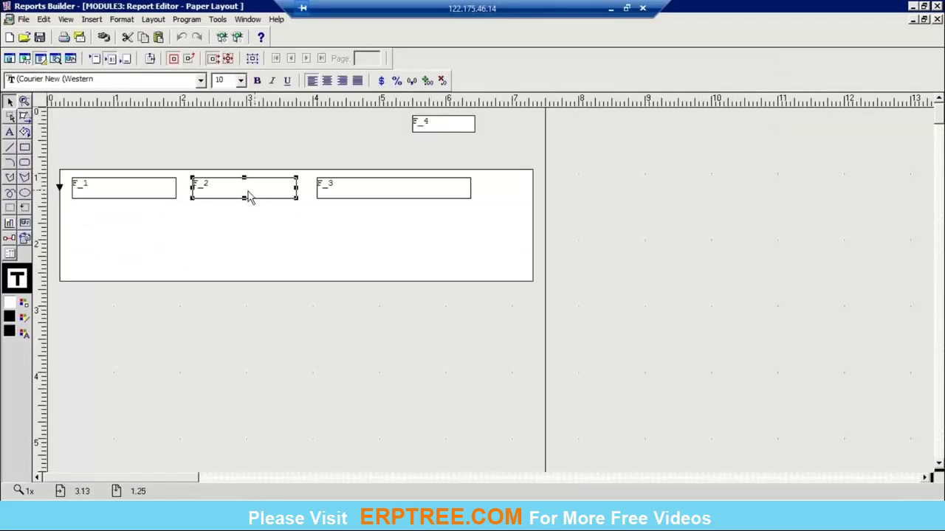
pyautogui.click(151, 188)
pyautogui.click(728, 205)
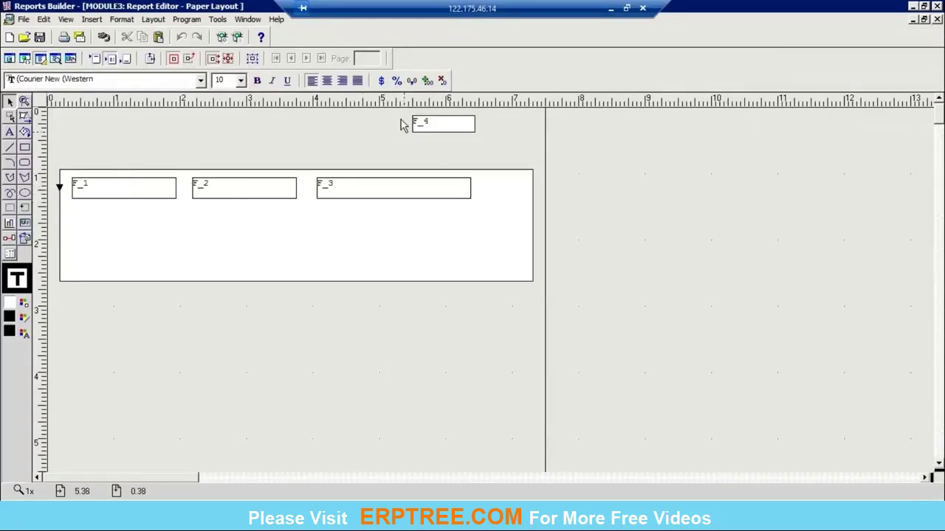
pyautogui.click(476, 132)
pyautogui.moveTo(477, 132); pyautogui.dragTo(509, 131)
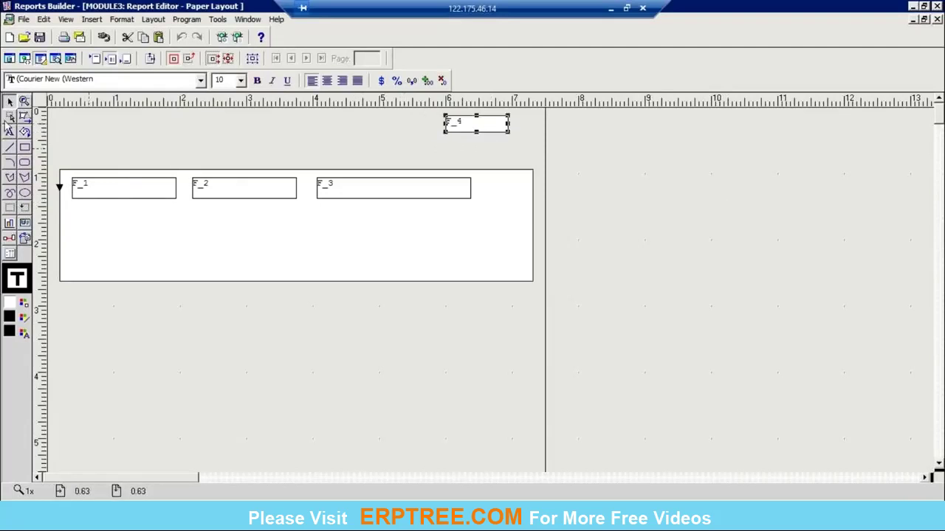
# Step: Add the text label 'PAGE NUMBER:' just left of F_4
pyautogui.click(10, 131)
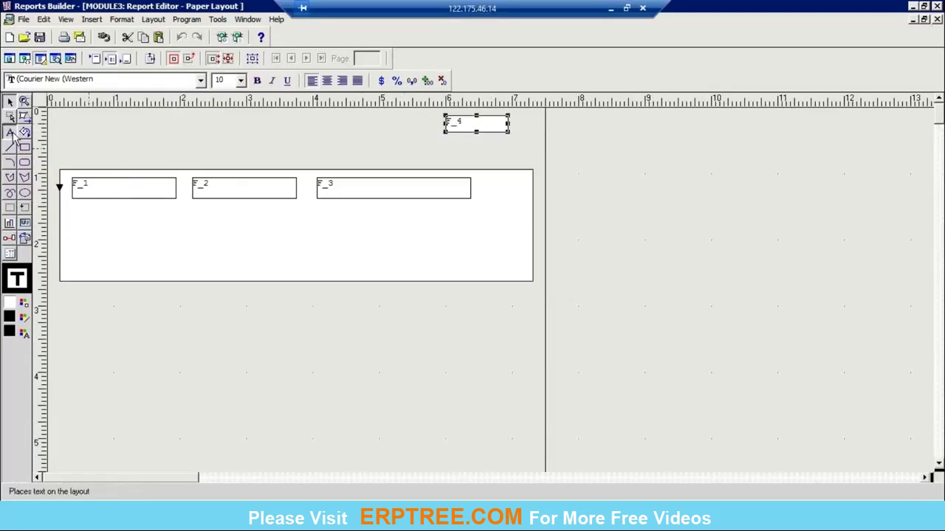
pyautogui.click(375, 118)
pyautogui.write('PAGE NUMBER:')
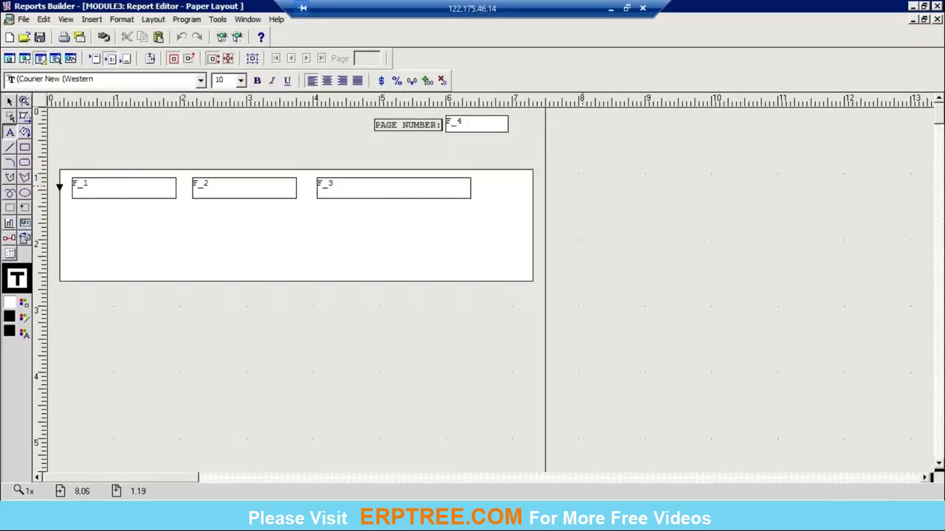
pyautogui.click(701, 254)
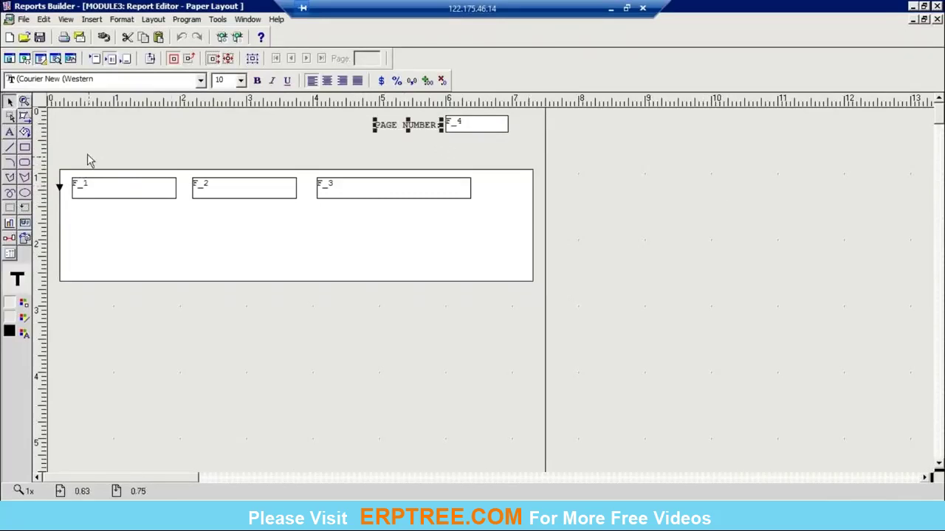
pyautogui.click(9, 131)
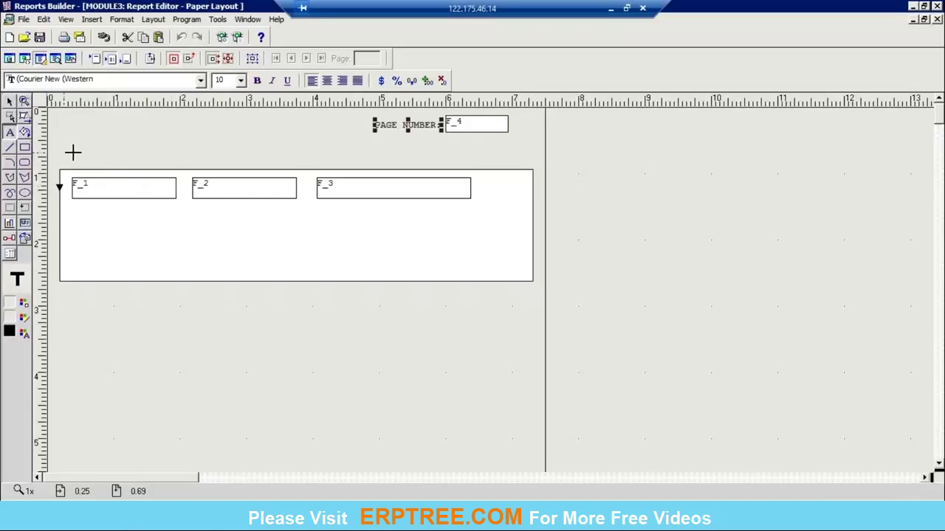
# Step: Add the header labels ITEM ID above F_1 and ITEM NAME above F_2
pyautogui.click(74, 153)
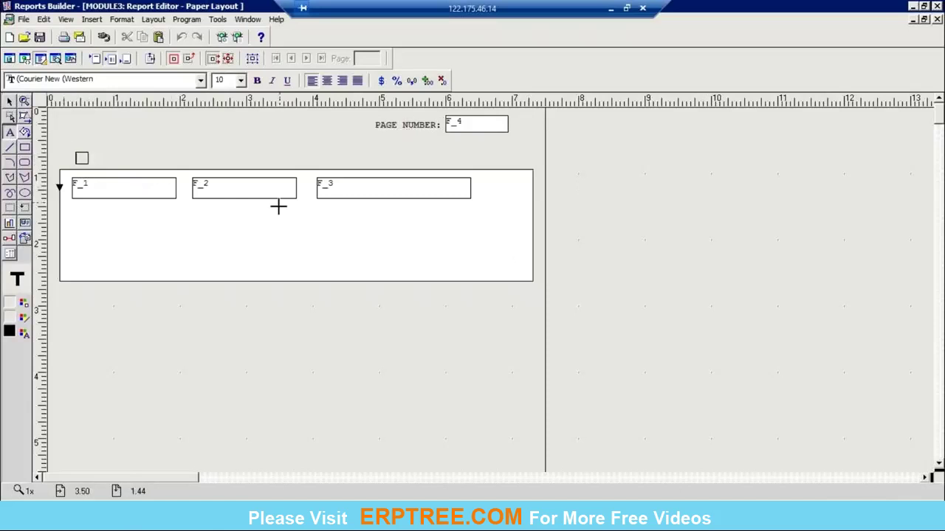
pyautogui.write('ITEM ID')
pyautogui.click(787, 324)
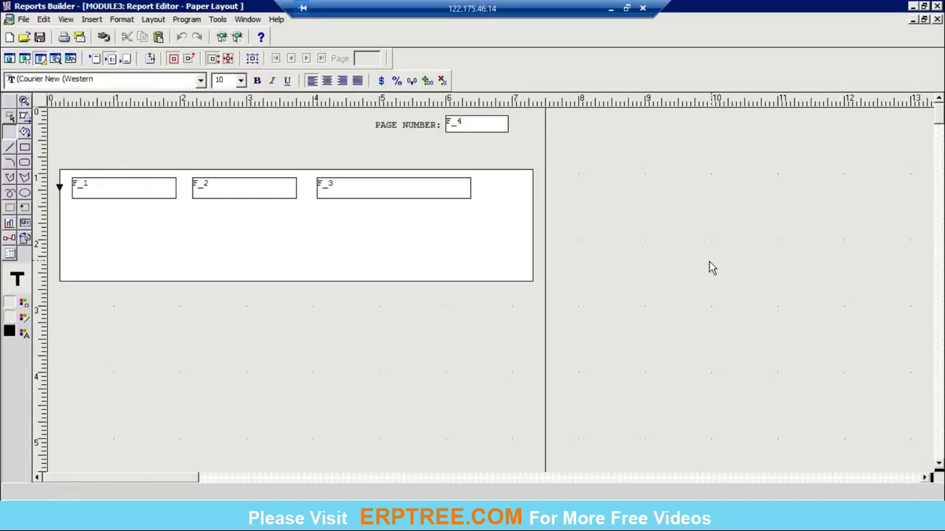
pyautogui.click(10, 132)
pyautogui.write('ITEM NAME')
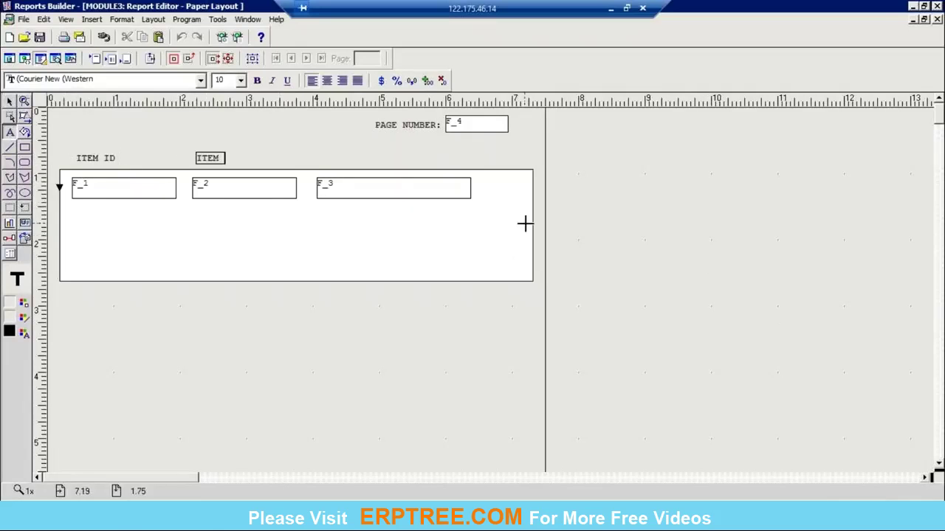
pyautogui.click(642, 183)
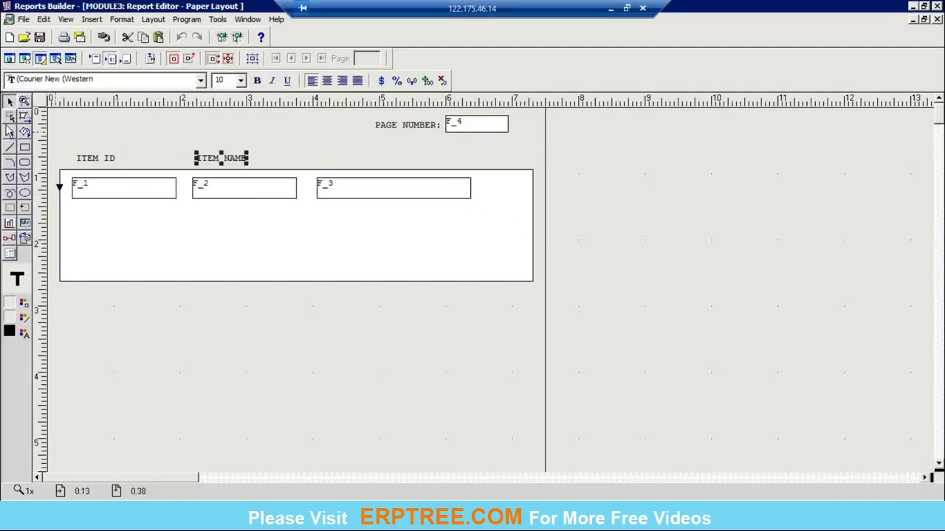
# Step: Add the DESCRIPTION header above F_3 and place a text box for the report title
pyautogui.click(320, 152)
pyautogui.write('DESCRIPTIO')
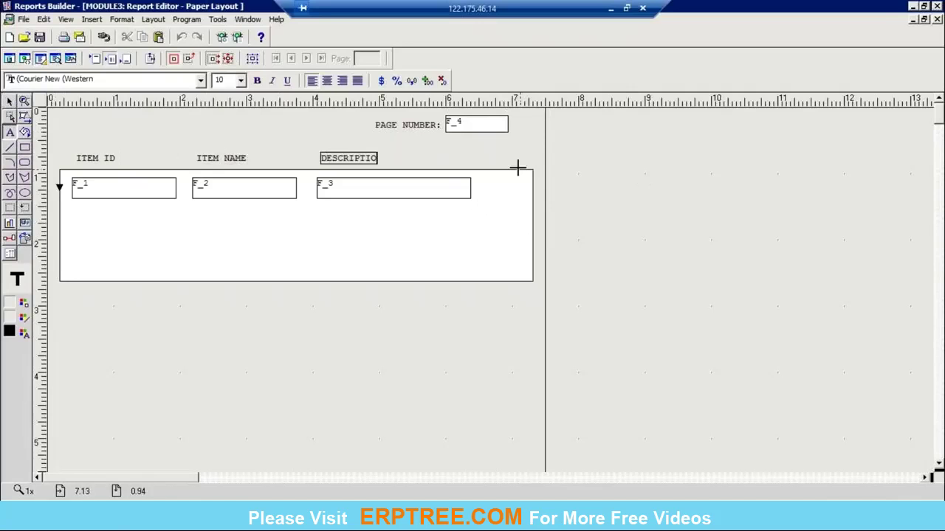
pyautogui.write('N')
pyautogui.click(614, 223)
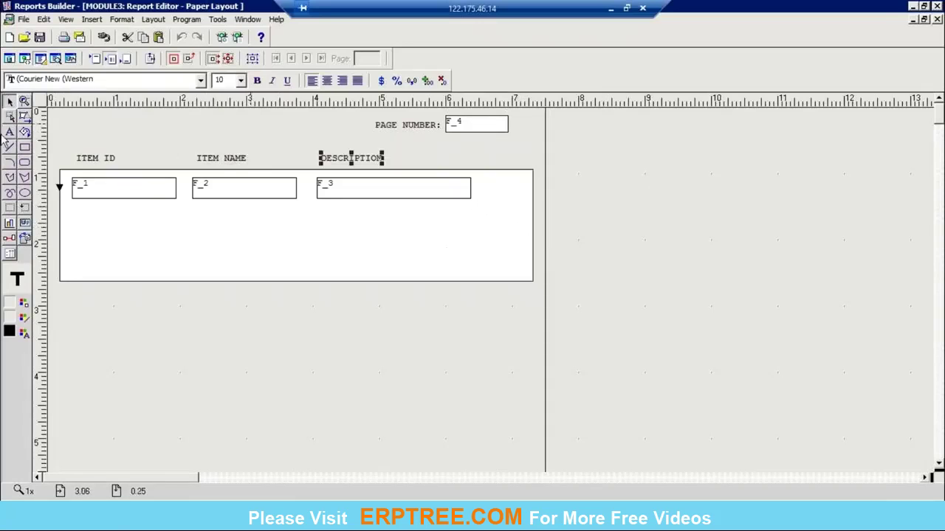
pyautogui.click(10, 132)
pyautogui.click(196, 125)
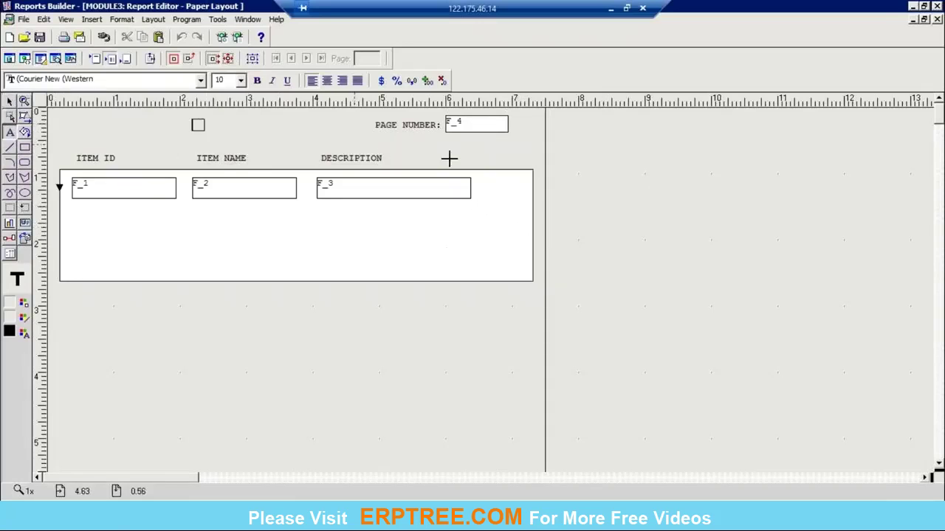
# Step: Enter the title INVENTORY ITEMS REPORT and make it bold at 12 point
pyautogui.write('INVENTORY ITEM')
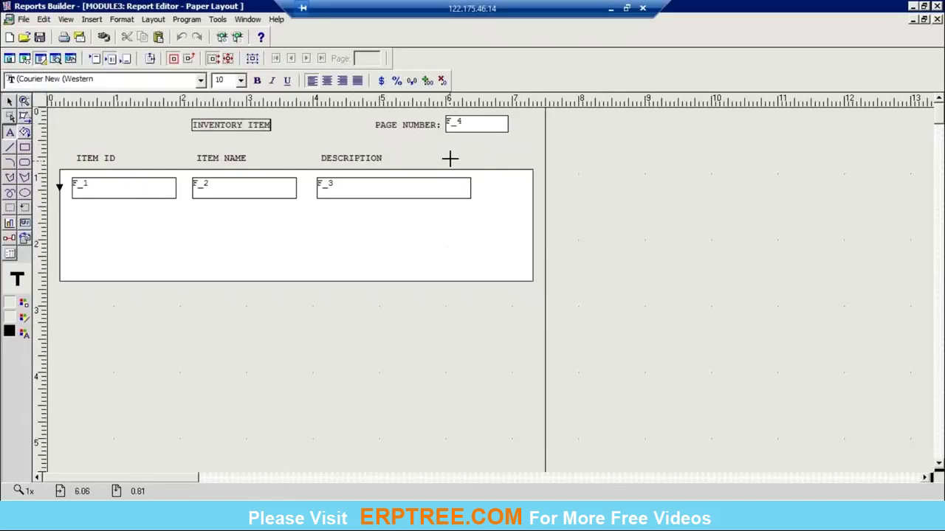
pyautogui.write('S REPORT')
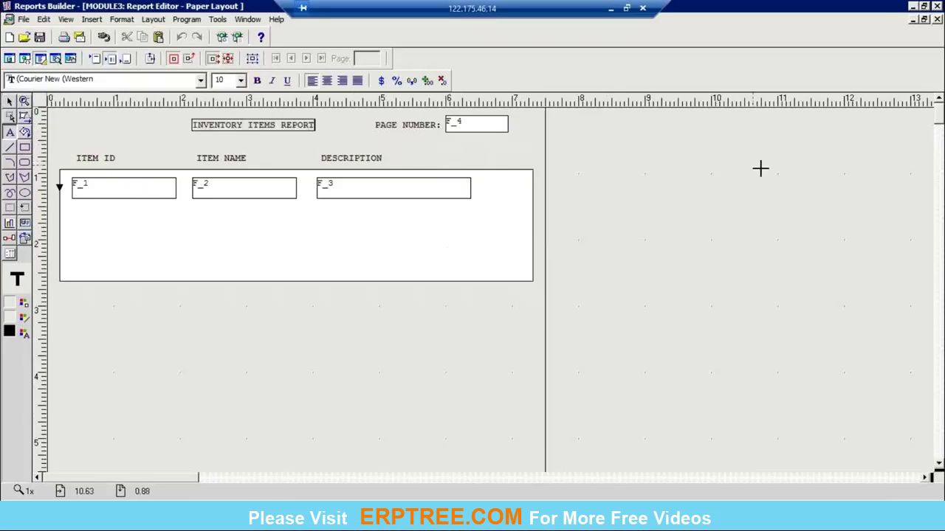
pyautogui.click(277, 123)
pyautogui.click(257, 80)
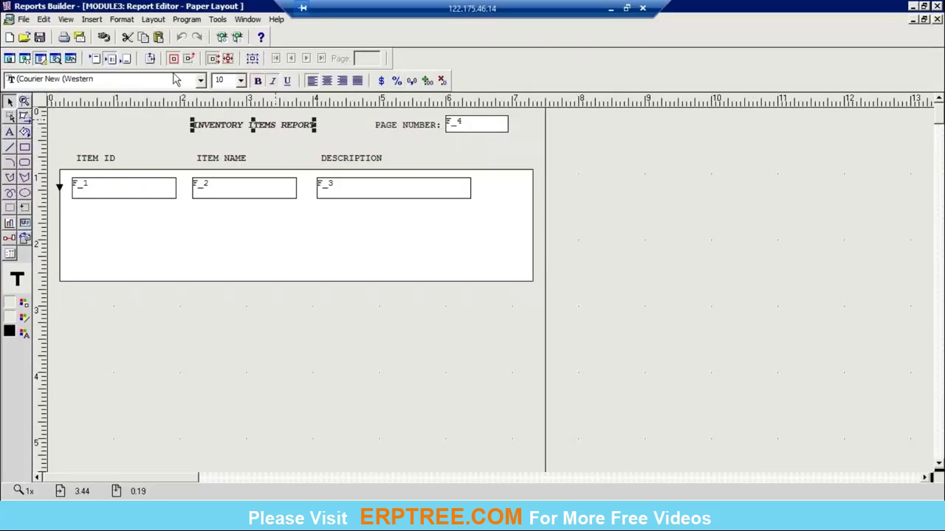
pyautogui.click(241, 83)
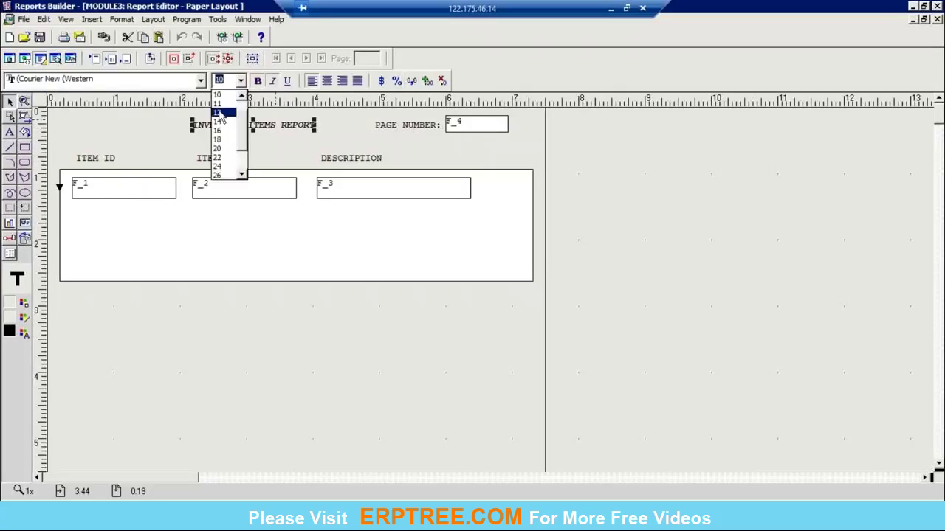
pyautogui.click(219, 113)
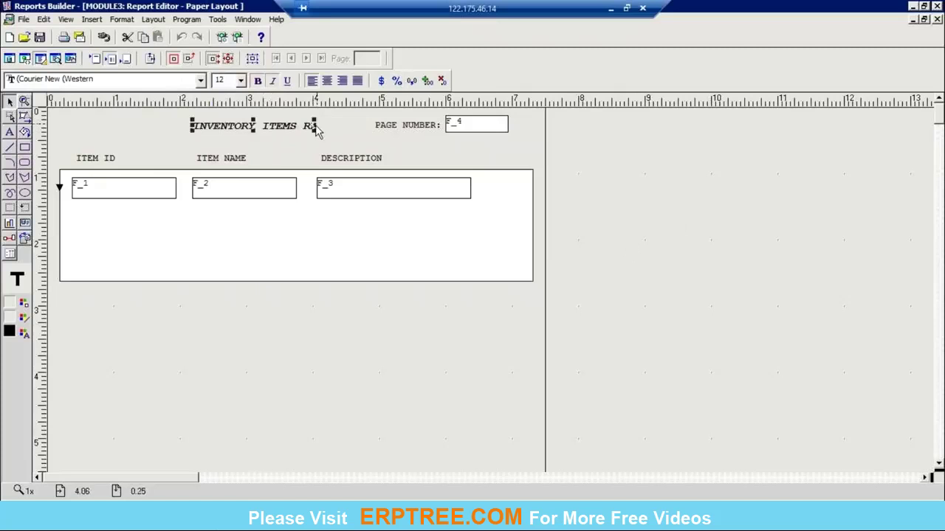
# Step: Shift the PAGE NUMBER label and F_4 right, and widen the title box leftward
pyautogui.moveTo(317, 129); pyautogui.dragTo(339, 129)
pyautogui.moveTo(195, 131); pyautogui.dragTo(151, 131)
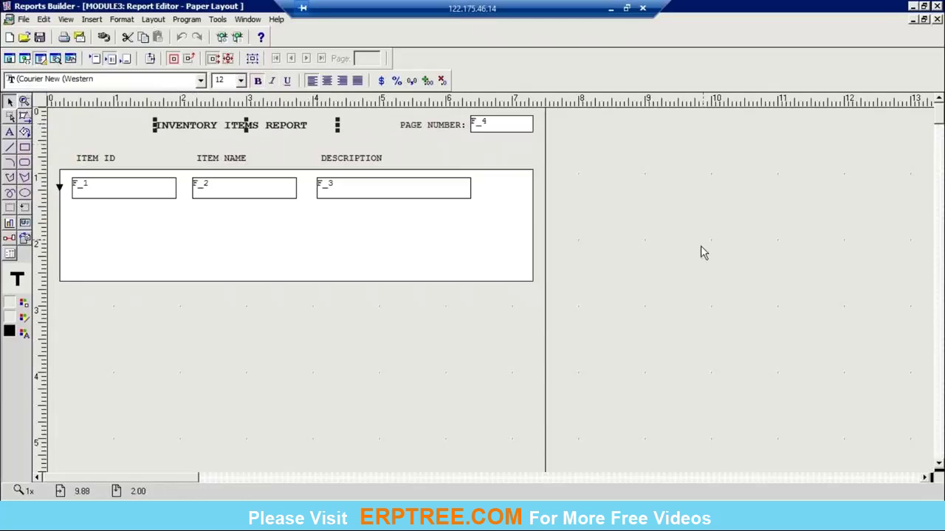
pyautogui.click(672, 239)
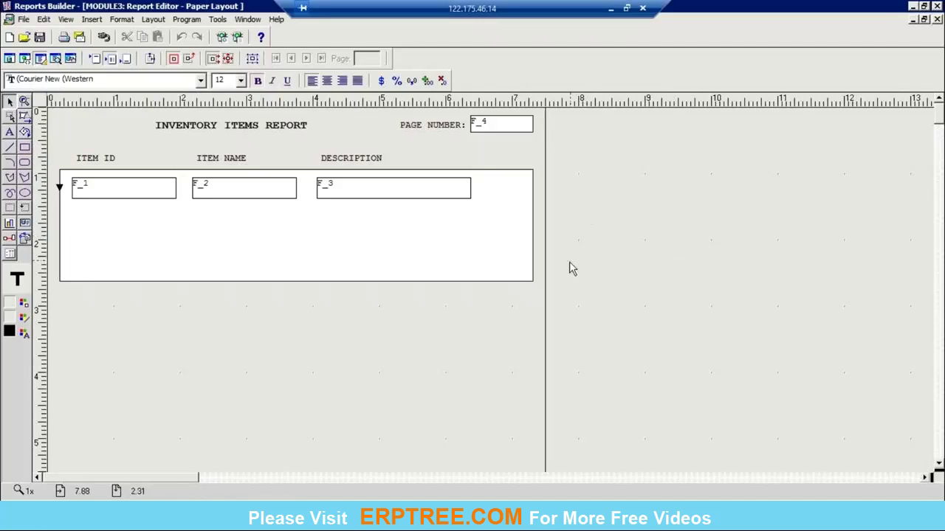
pyautogui.click(137, 218)
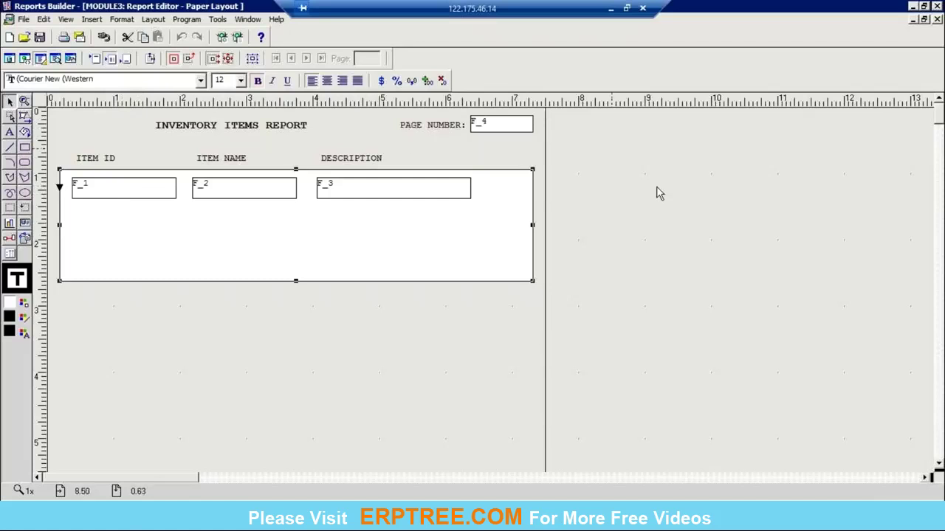
# Step: Shorten F_3, F_2 and F_1 and raise them to the top of the repeating frame
pyautogui.click(428, 192)
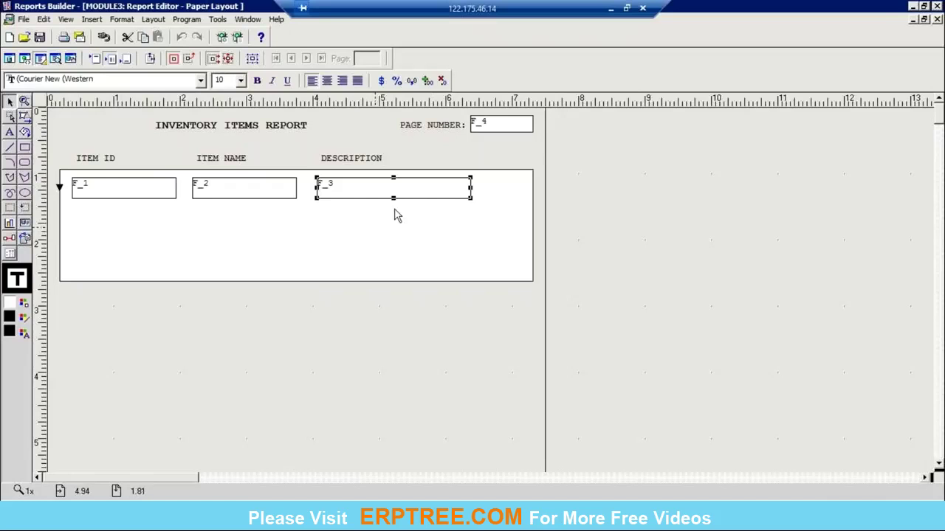
pyautogui.moveTo(391, 184)
pyautogui.mouseDown()
pyautogui.moveTo(401, 207)
pyautogui.moveTo(390, 200)
pyautogui.moveTo(405, 187)
pyautogui.mouseUp()
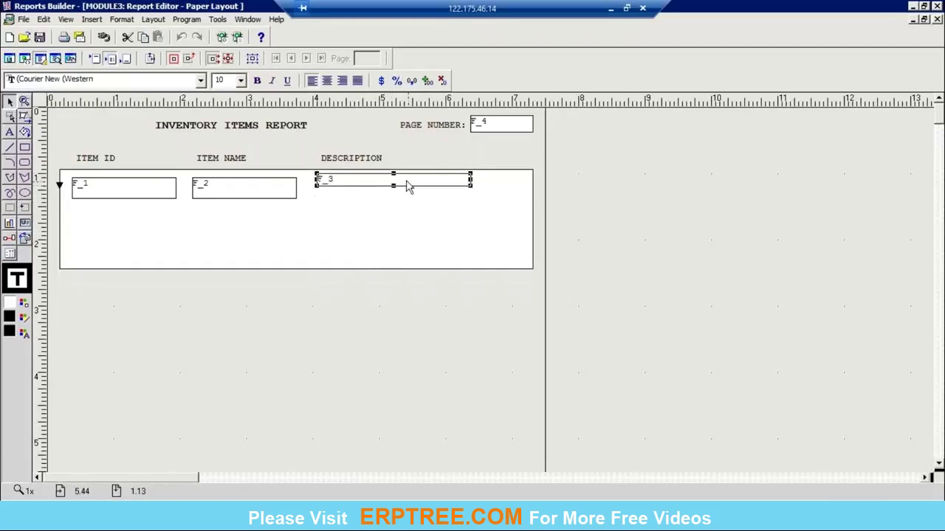
pyautogui.click(239, 197)
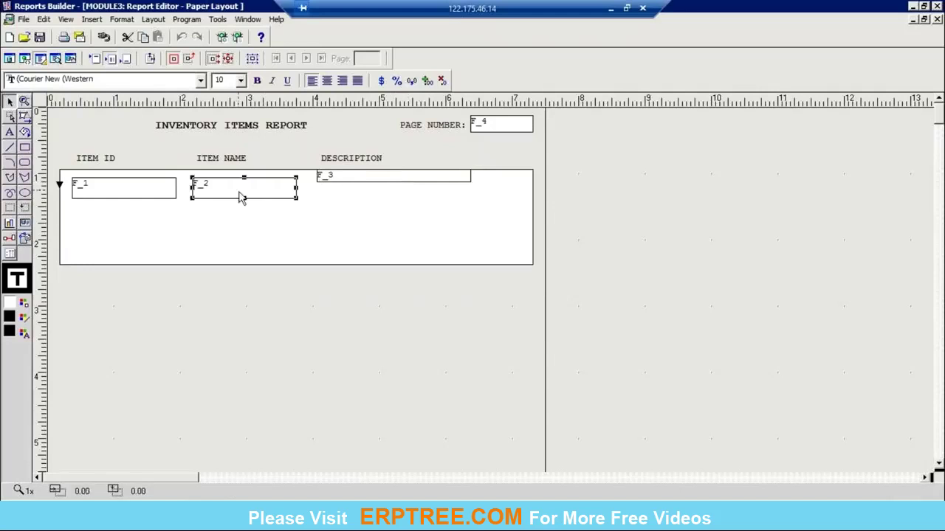
pyautogui.click(145, 193)
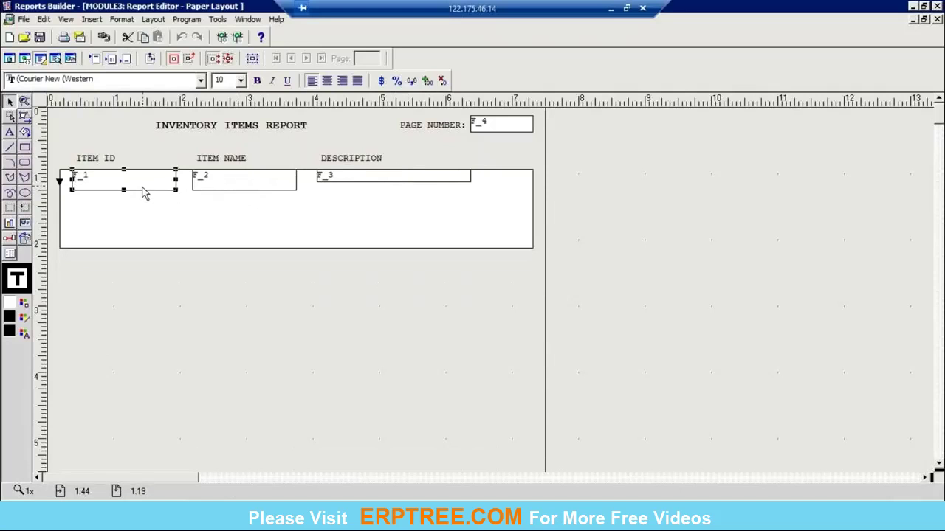
pyautogui.click(248, 200)
pyautogui.click(125, 191)
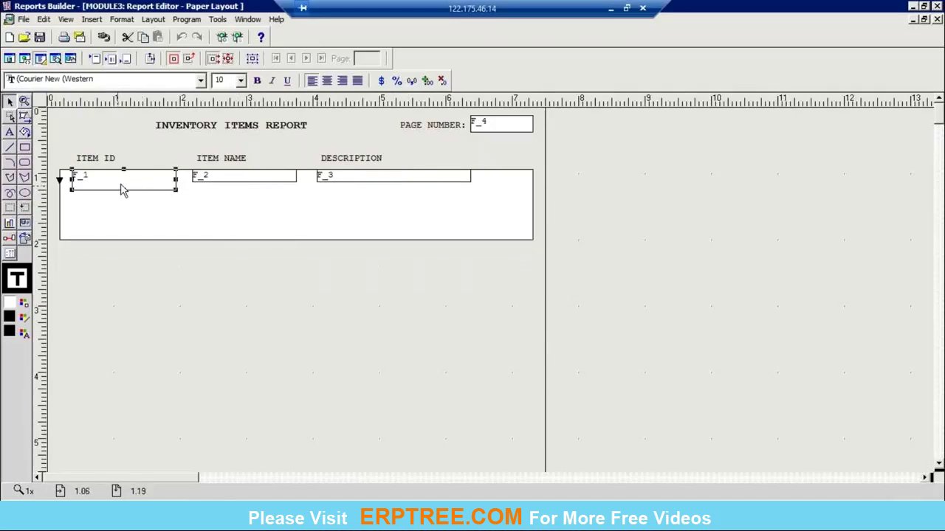
pyautogui.moveTo(123, 190); pyautogui.dragTo(125, 182)
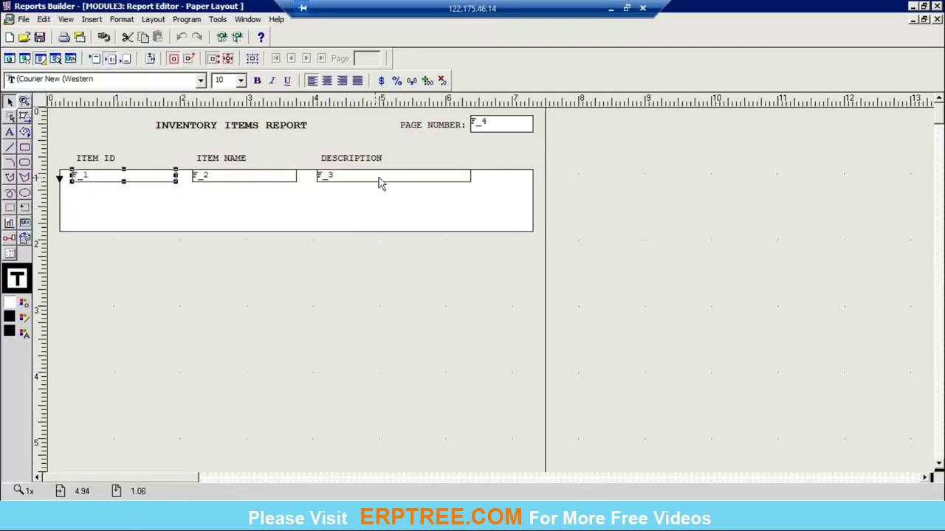
# Step: Fine-tune the heights of F_3, F_2 and F_1 so all three match in one row
pyautogui.click(379, 182)
pyautogui.moveTo(392, 183); pyautogui.dragTo(396, 186)
pyautogui.click(244, 180)
pyautogui.moveTo(244, 182); pyautogui.dragTo(244, 186)
pyautogui.click(126, 185)
pyautogui.moveTo(127, 185); pyautogui.dragTo(128, 192)
pyautogui.click(324, 215)
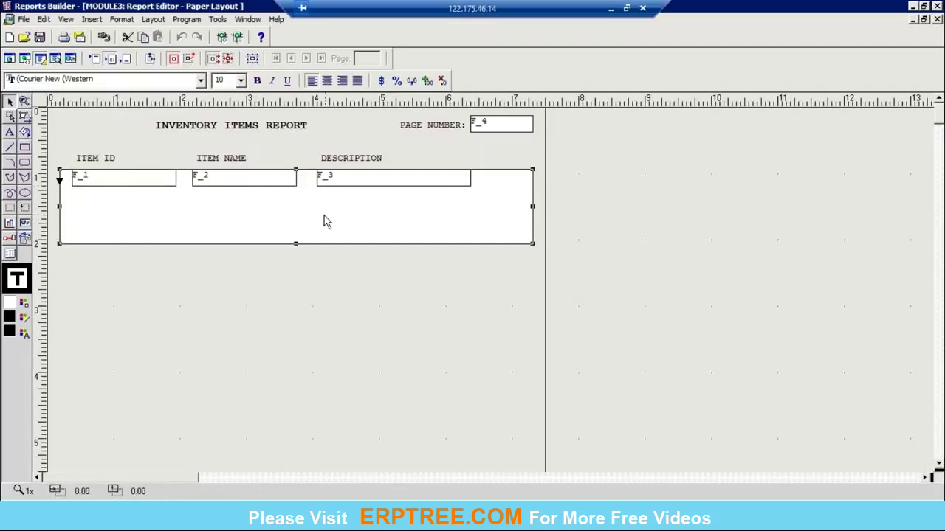
pyautogui.click(380, 184)
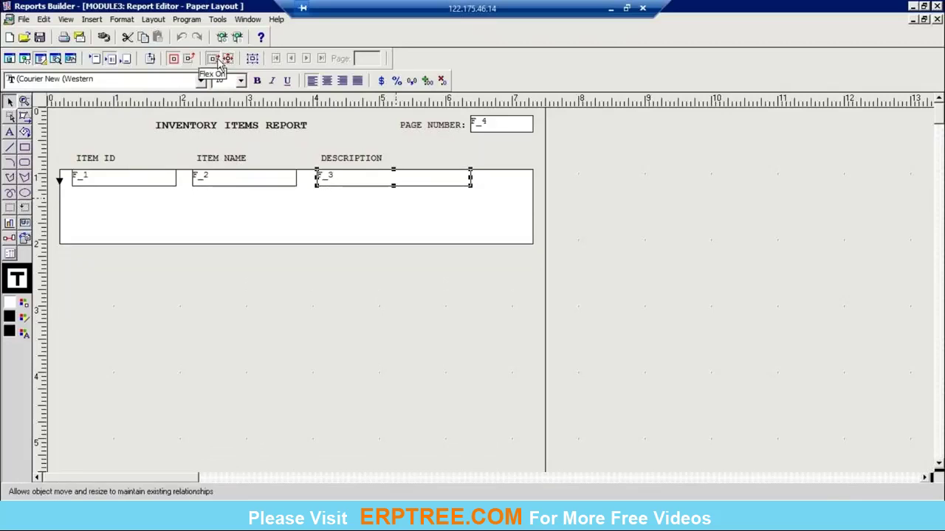
# Step: Switch to Flex Off and nudge F_3 around, returning it level with F_1 and F_2
pyautogui.press('Down')
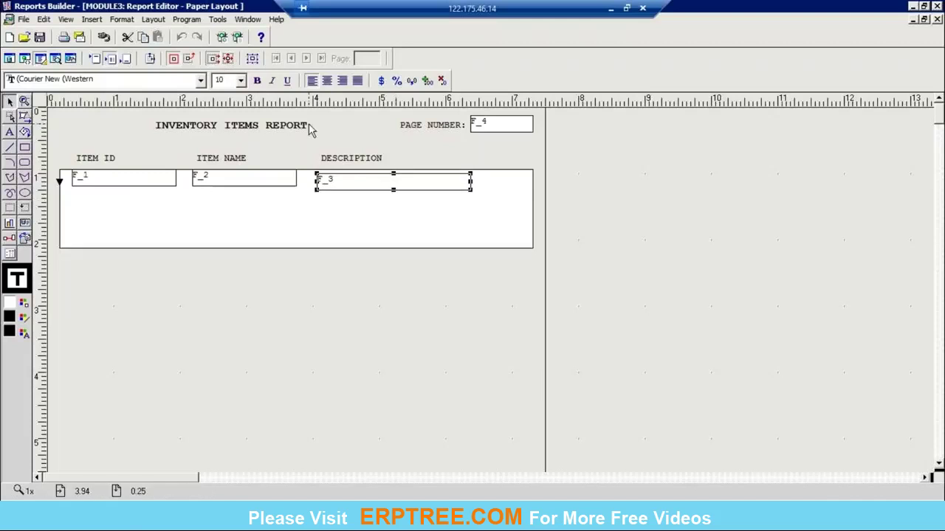
pyautogui.press('Up')
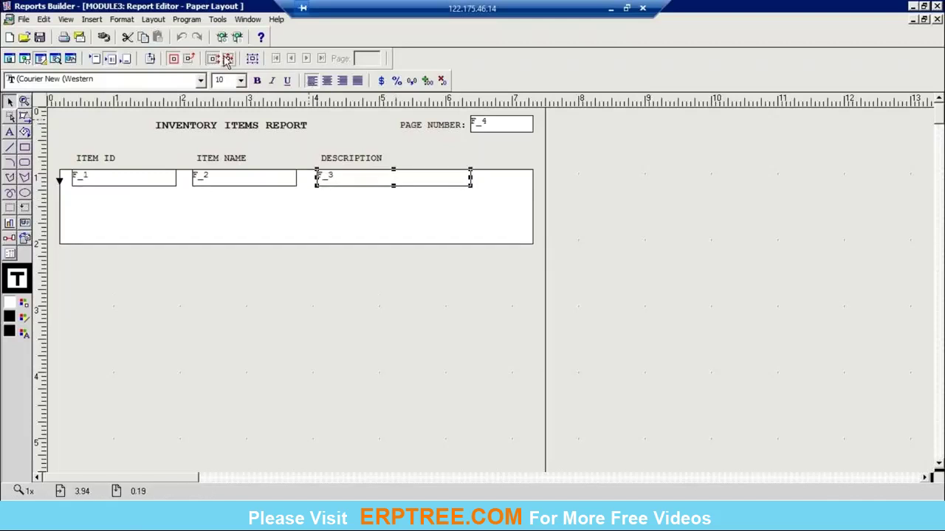
pyautogui.click(229, 58)
pyautogui.press('Down')
pyautogui.press('Down')
pyautogui.press('Down')
pyautogui.press('Down')
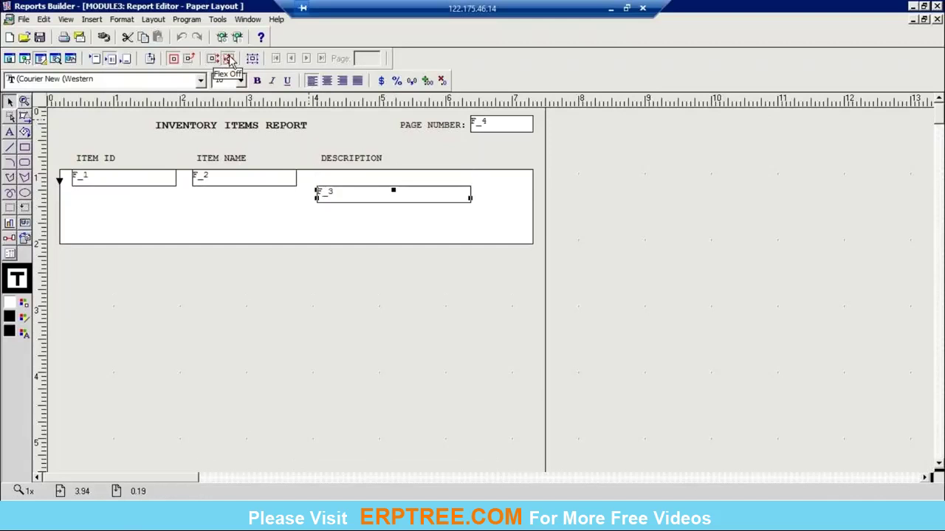
pyautogui.press('Up')
pyautogui.press('Up')
pyautogui.press('Up')
pyautogui.press('Up')
pyautogui.press('Down')
pyautogui.press('Down')
pyautogui.press('Down')
pyautogui.press('Down')
pyautogui.press('Up')
pyautogui.press('Up')
pyautogui.press('Up')
pyautogui.press('Up')
pyautogui.press('Up')
pyautogui.press('Down')
pyautogui.press('Down')
pyautogui.press('Down')
pyautogui.press('Down')
pyautogui.press('Left')
pyautogui.press('Left')
pyautogui.press('Right')
pyautogui.press('Right')
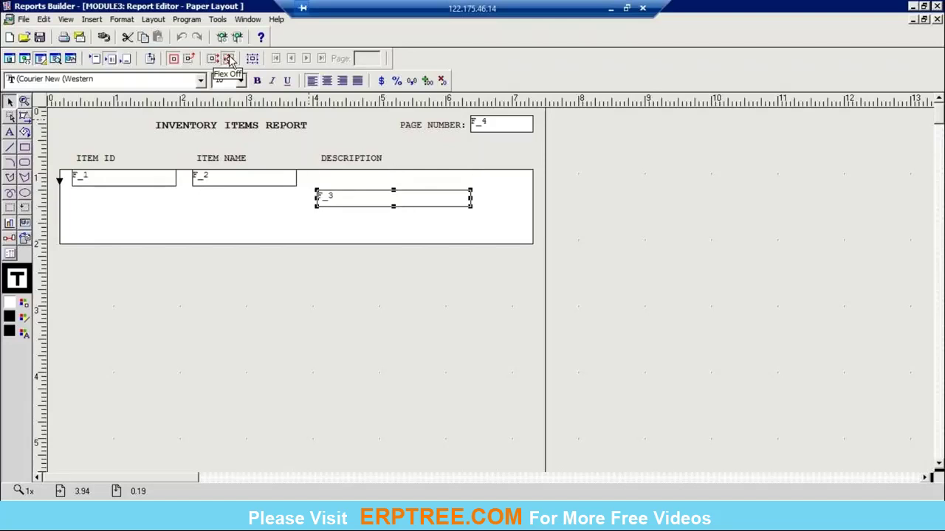
pyautogui.press('Left')
pyautogui.press('Right')
pyautogui.press('Up')
pyautogui.press('Up')
pyautogui.press('Up')
pyautogui.press('Up')
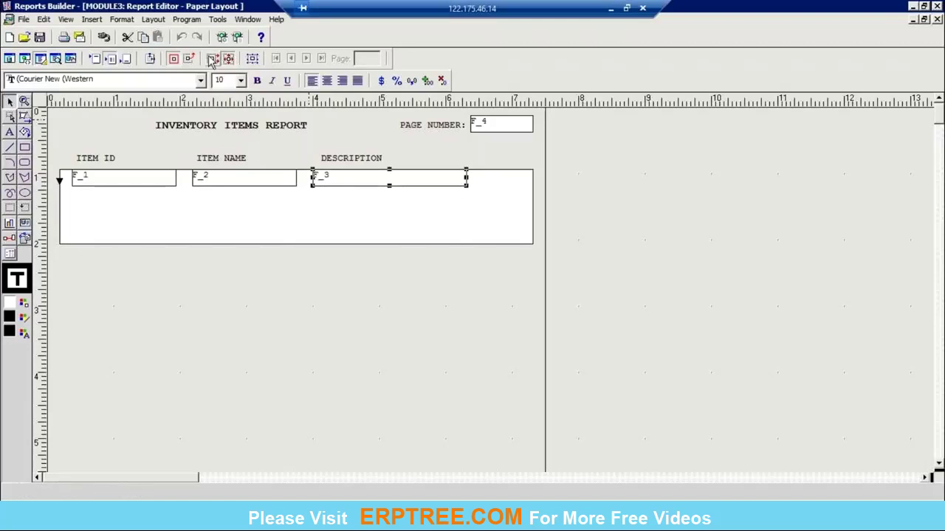
# Step: Turn Flex On and nudge F_3 down and up to see the frame grow
pyautogui.click(213, 59)
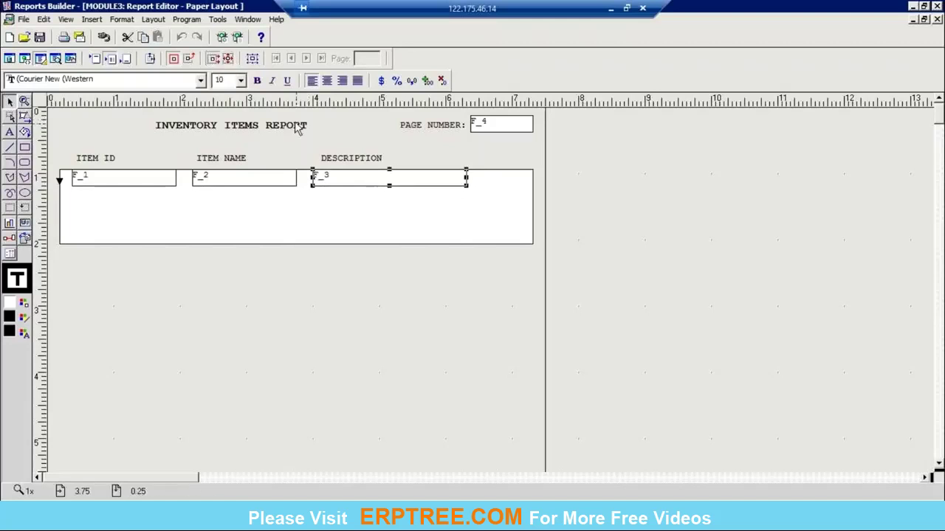
pyautogui.press('Down')
pyautogui.press('Down')
pyautogui.press('Down')
pyautogui.press('Down')
pyautogui.press('Up')
pyautogui.press('Up')
pyautogui.press('Up')
pyautogui.press('Up')
pyautogui.press('Down')
pyautogui.press('Down')
pyautogui.press('Up')
pyautogui.press('Up')
pyautogui.click(228, 61)
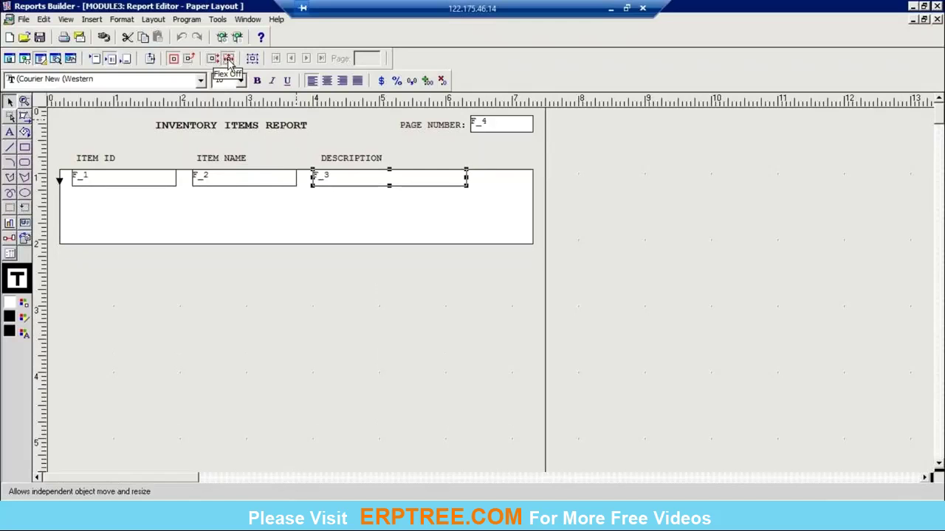
pyautogui.click(190, 59)
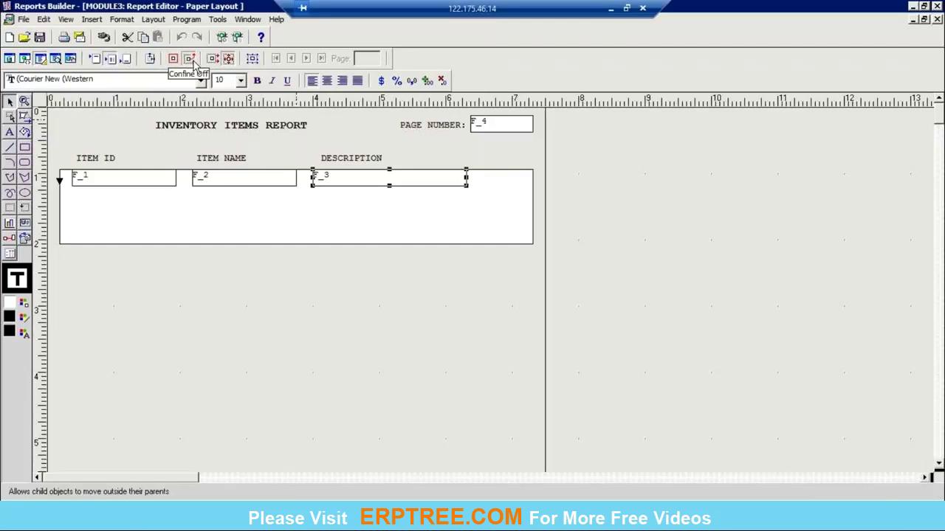
pyautogui.press('Up')
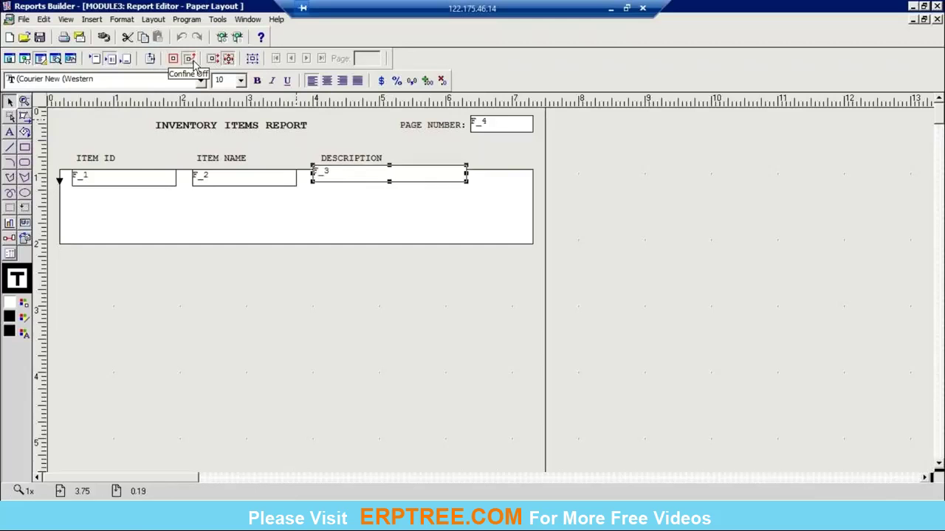
pyautogui.press('Up')
pyautogui.press('Up')
pyautogui.press('Up')
pyautogui.press('Up')
pyautogui.press('Up')
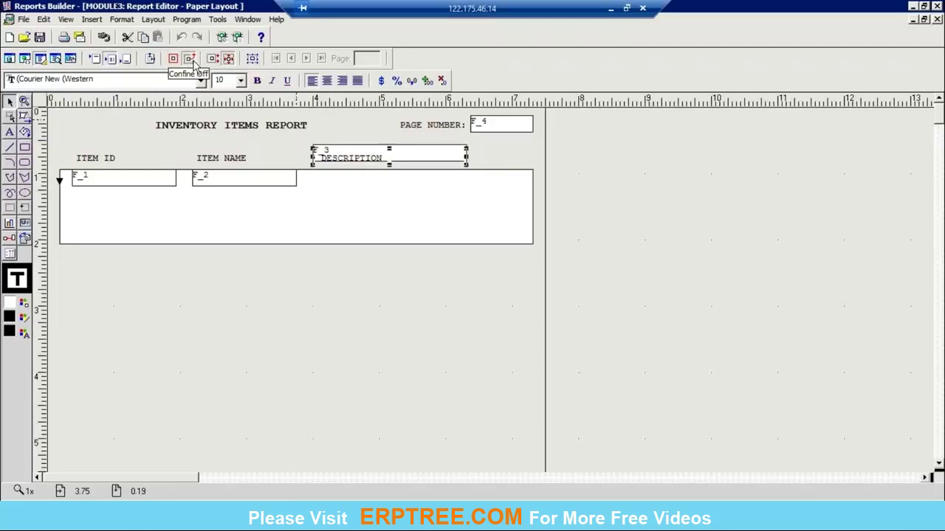
pyautogui.press('Down')
pyautogui.press('Down')
pyautogui.press('Down')
pyautogui.press('Down')
pyautogui.press('Down')
pyautogui.press('Down')
pyautogui.press('Down')
pyautogui.press('Up')
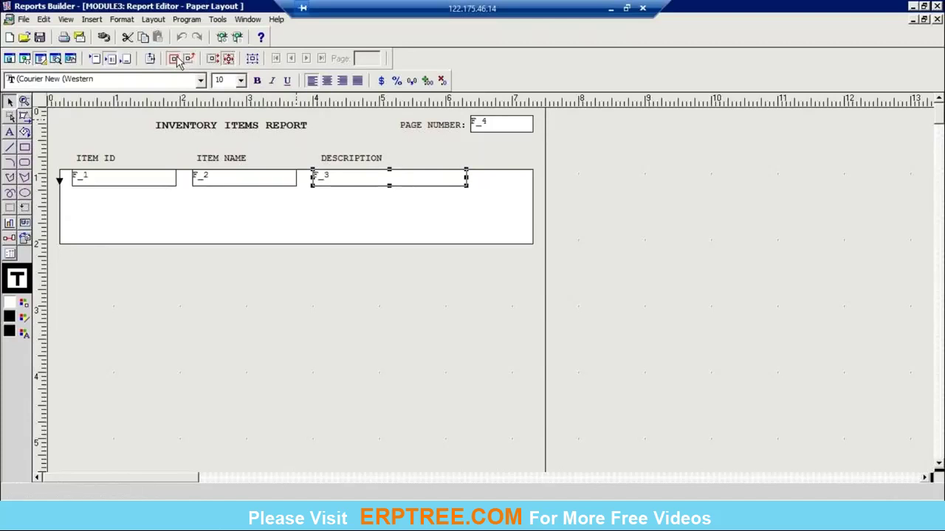
pyautogui.press('Down')
pyautogui.press('Down')
pyautogui.press('Down')
pyautogui.press('Down')
pyautogui.press('Down')
pyautogui.press('Down')
pyautogui.press('Down')
pyautogui.press('Down')
pyautogui.press('Down')
pyautogui.press('Down')
pyautogui.press('Down')
pyautogui.press('Down')
pyautogui.press('Down')
pyautogui.press('Down')
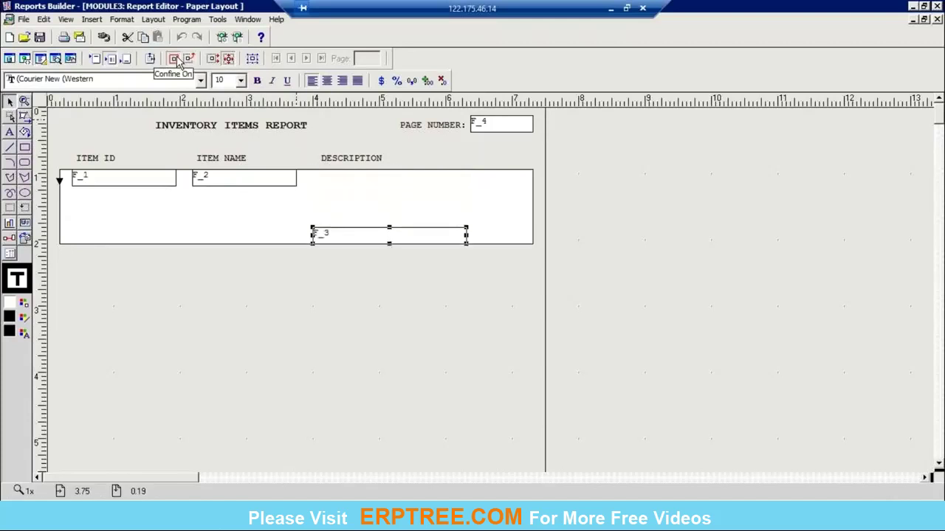
pyautogui.press('Up')
pyautogui.press('Up')
pyautogui.press('Up')
pyautogui.press('Up')
pyautogui.press('Up')
pyautogui.press('Up')
pyautogui.press('Up')
pyautogui.press('Up')
pyautogui.press('Up')
pyautogui.press('Up')
pyautogui.press('Up')
pyautogui.press('Up')
pyautogui.press('Up')
pyautogui.press('Up')
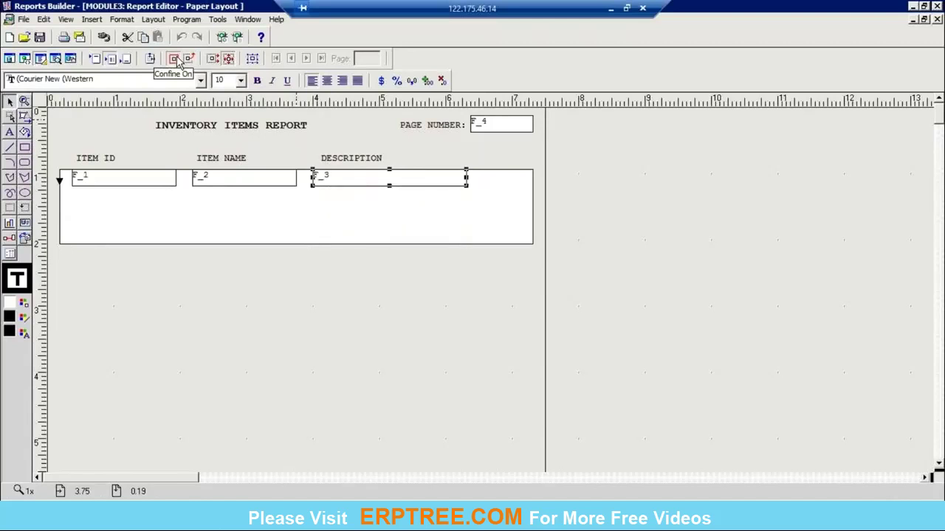
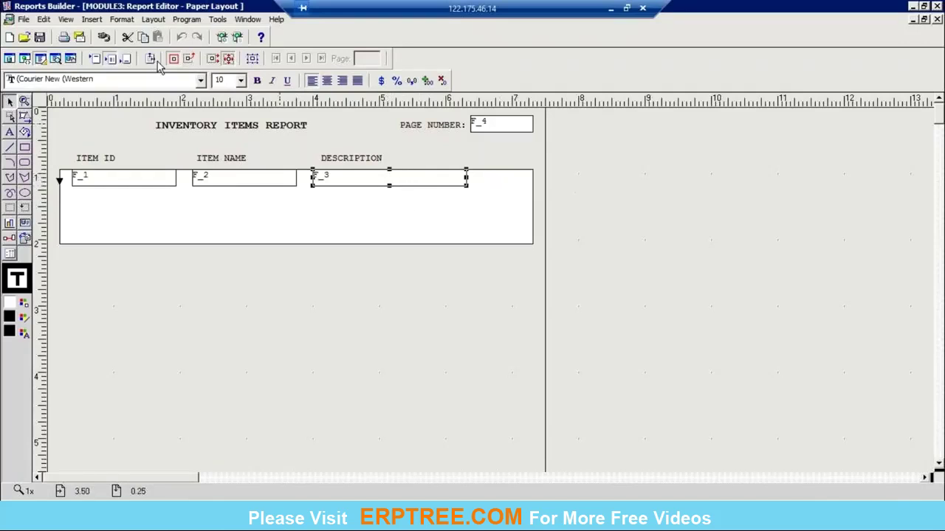
# Step: Turn off Flex and shrink the item repeating frame to a single row height
pyautogui.click(229, 62)
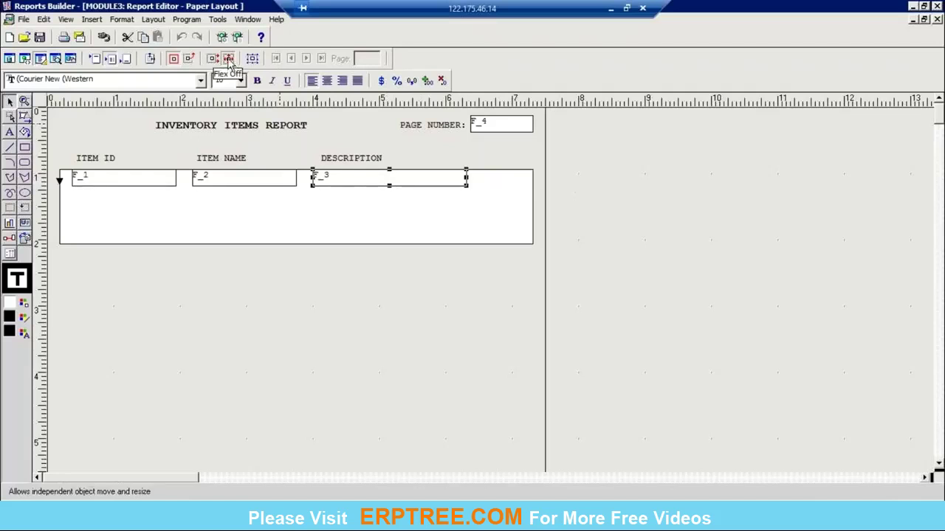
pyautogui.click(381, 204)
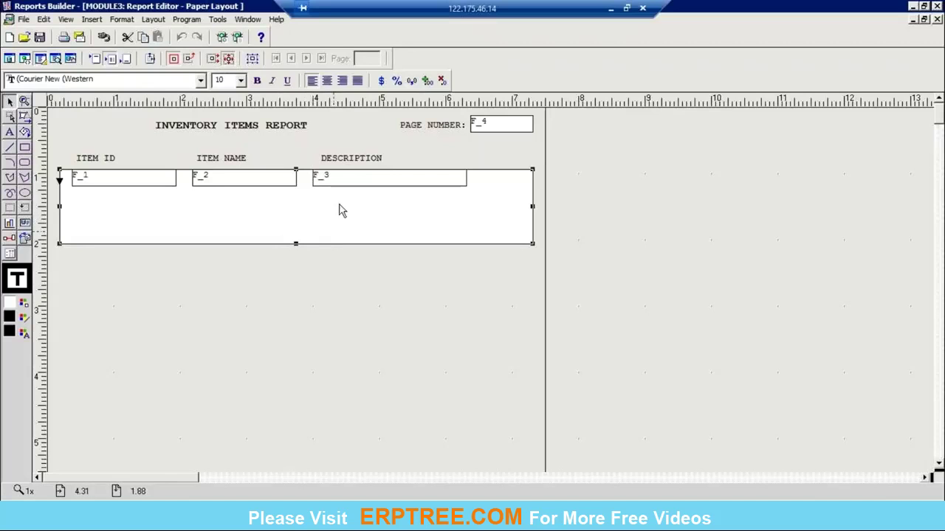
pyautogui.moveTo(295, 247); pyautogui.dragTo(296, 189)
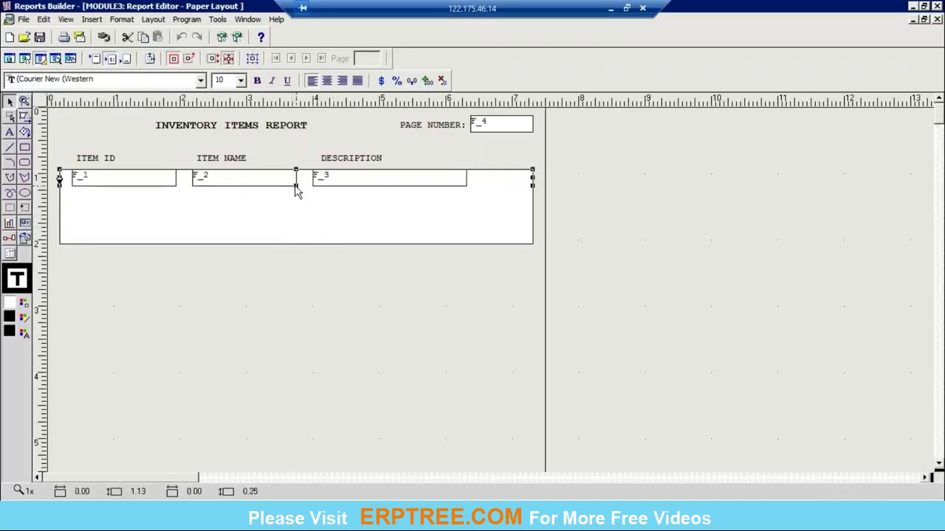
pyautogui.click(736, 236)
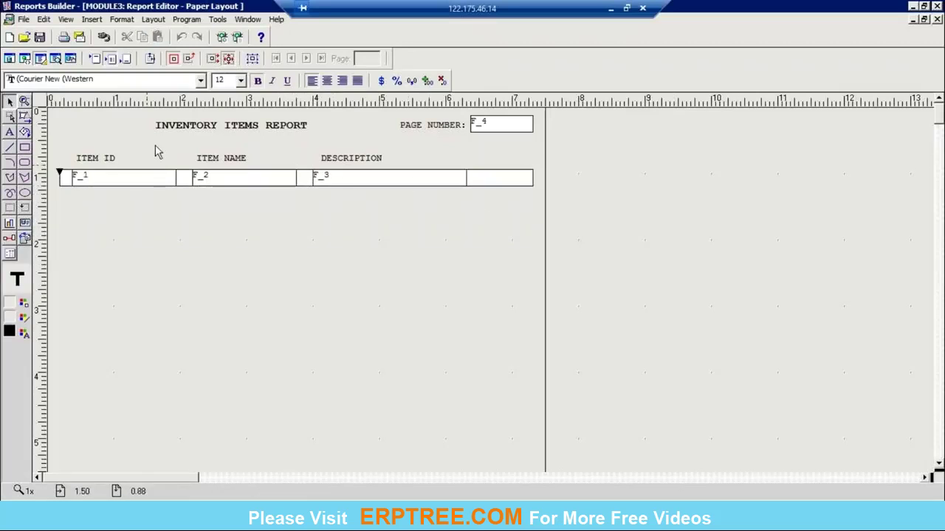
# Step: Nudge the INVENTORY ITEMS REPORT title two steps right and compile the report
pyautogui.click(295, 132)
pyautogui.press('Right')
pyautogui.press('Right')
pyautogui.press('Right')
pyautogui.press('Right')
pyautogui.press('Right')
pyautogui.press('Right')
pyautogui.press('Right')
pyautogui.press('Right')
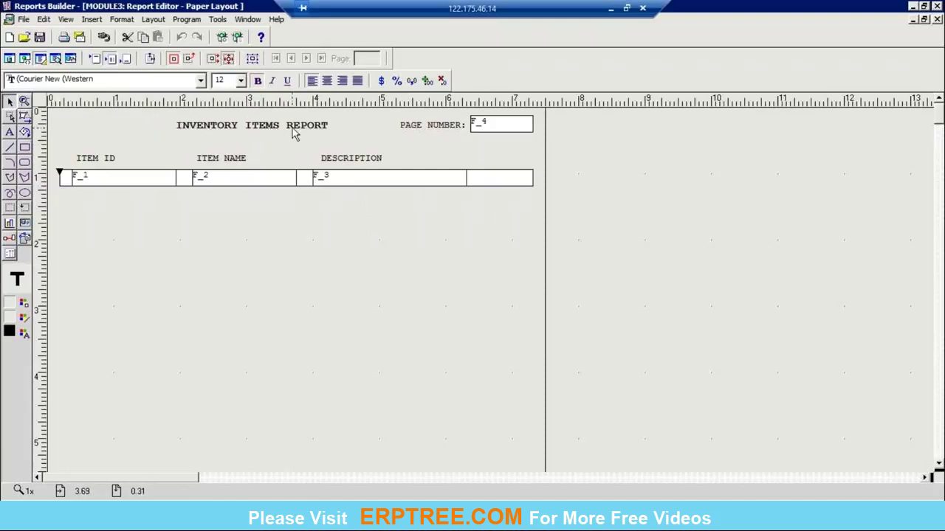
pyautogui.press('Right')
pyautogui.press('Right')
pyautogui.press('Right')
pyautogui.press('Right')
pyautogui.click(731, 240)
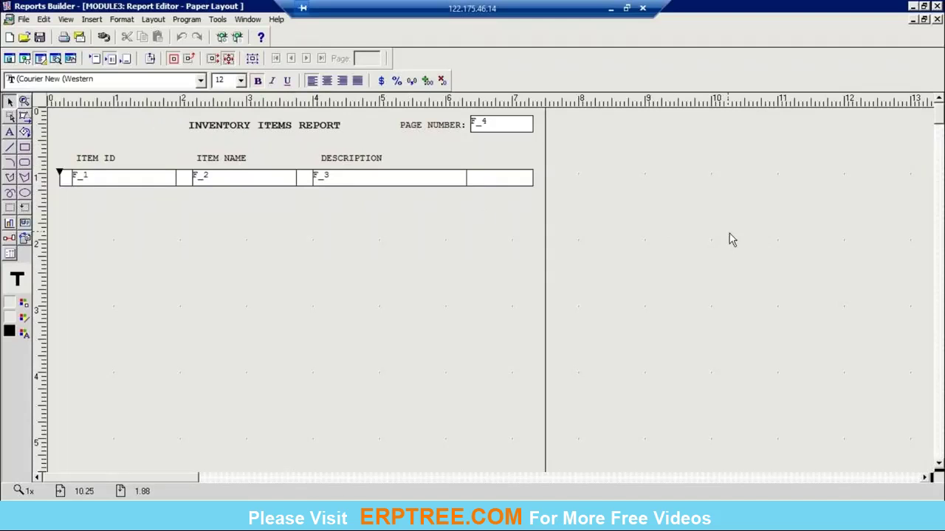
pyautogui.hotkey('ctrl', 'shift', 'k')
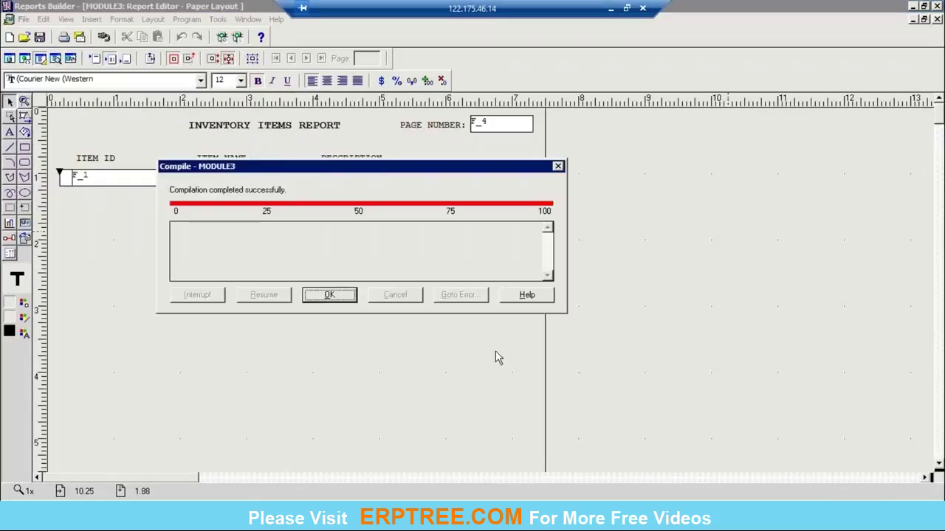
# Step: Acknowledge the successful compile so Paper Design previews the inventory item list
pyautogui.click(348, 297)
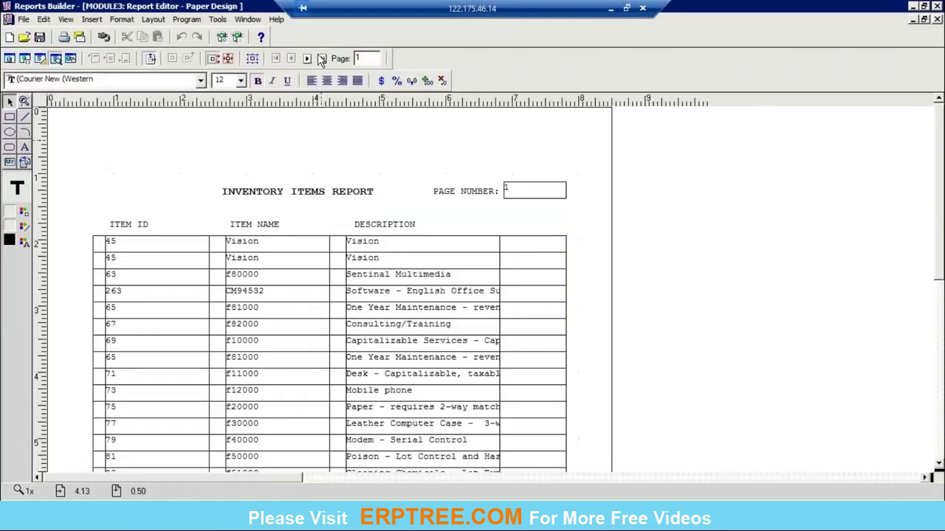
# Step: Select every object on the page and set their fill colour to No Fill
pyautogui.click(214, 194)
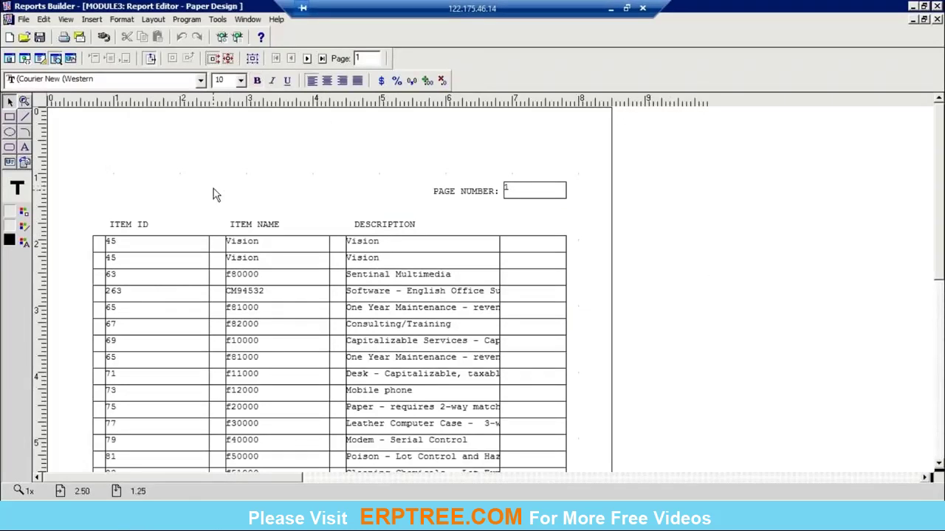
pyautogui.hotkey('ctrl', 'a')
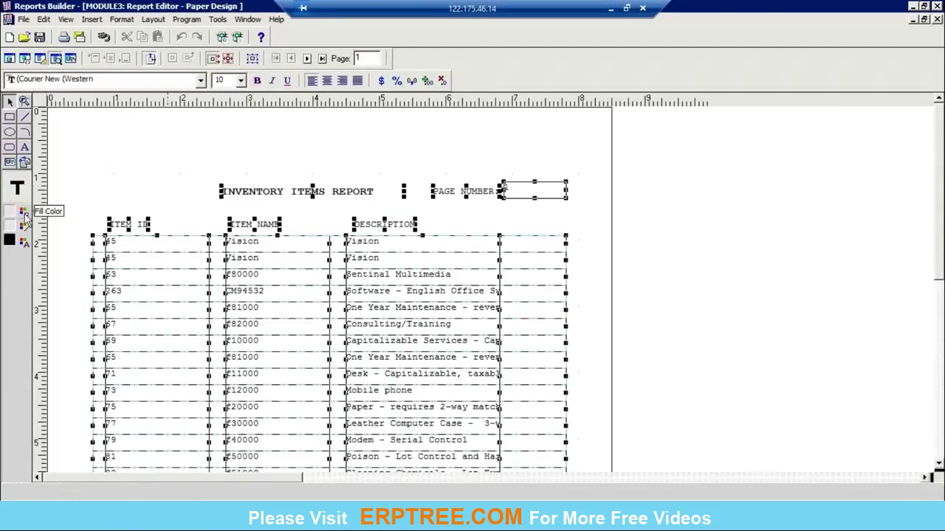
pyautogui.click(24, 214)
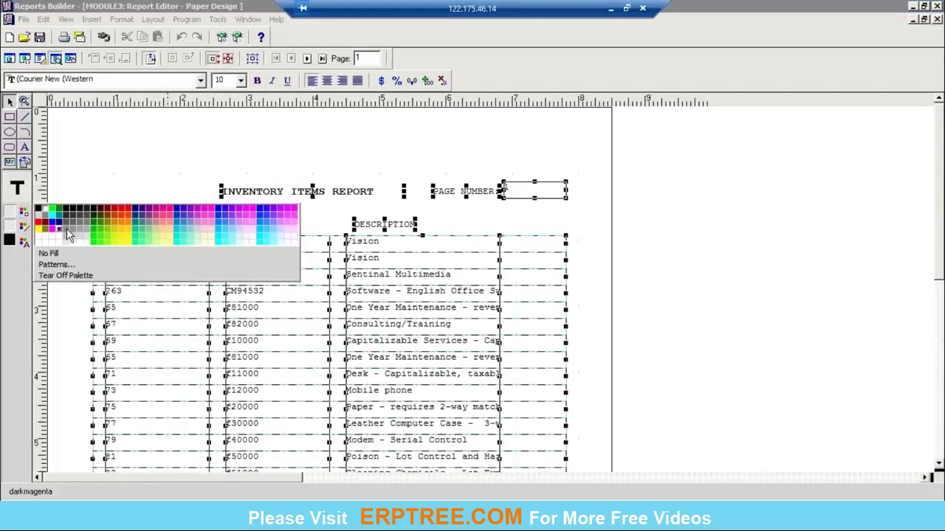
pyautogui.click(66, 228)
pyautogui.click(24, 214)
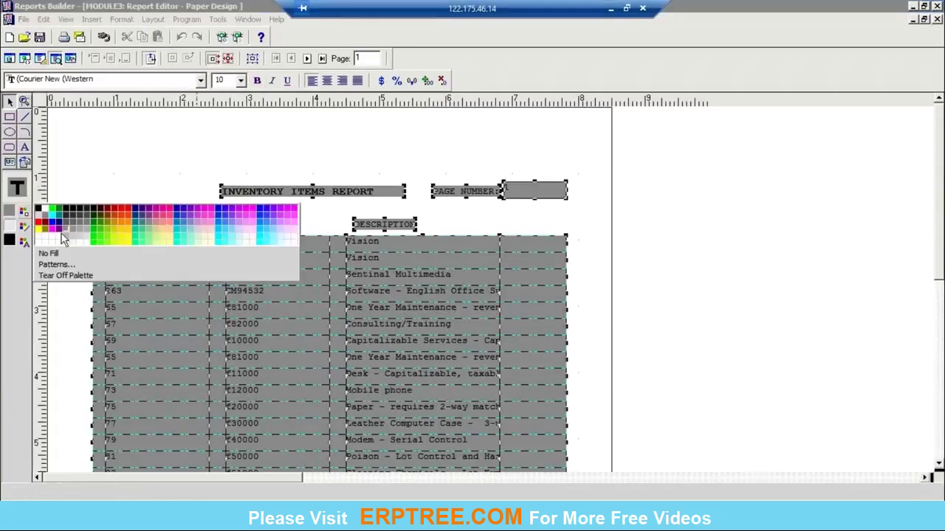
pyautogui.click(42, 253)
# Step: Set the line colour of all selected objects to No Line
pyautogui.click(24, 227)
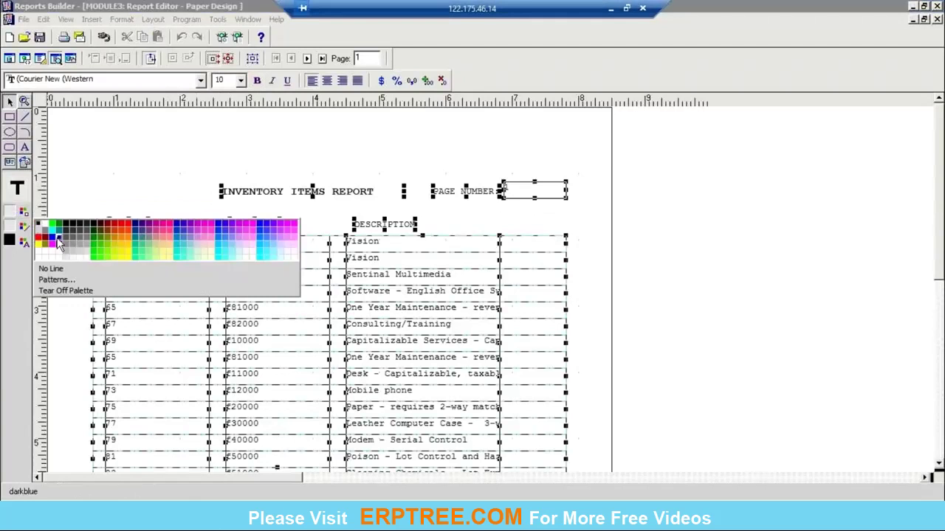
pyautogui.click(54, 240)
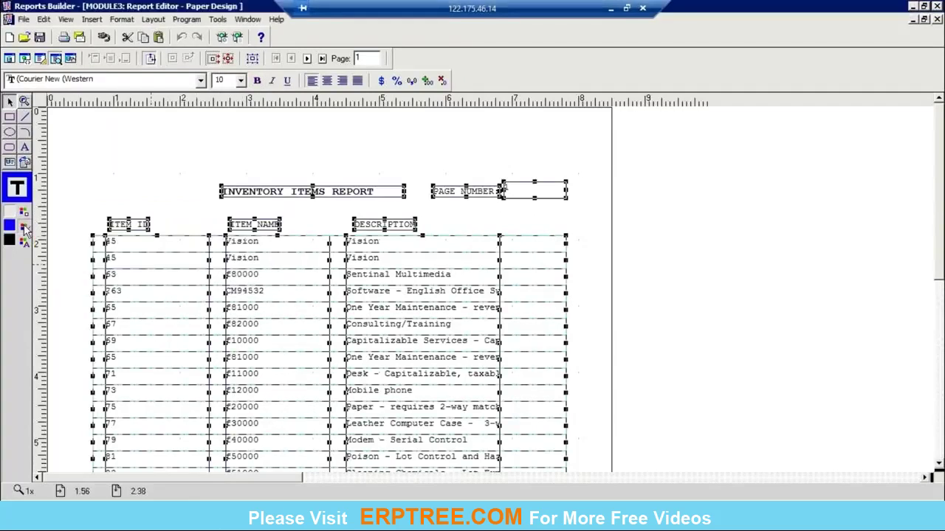
pyautogui.click(24, 228)
pyautogui.click(50, 269)
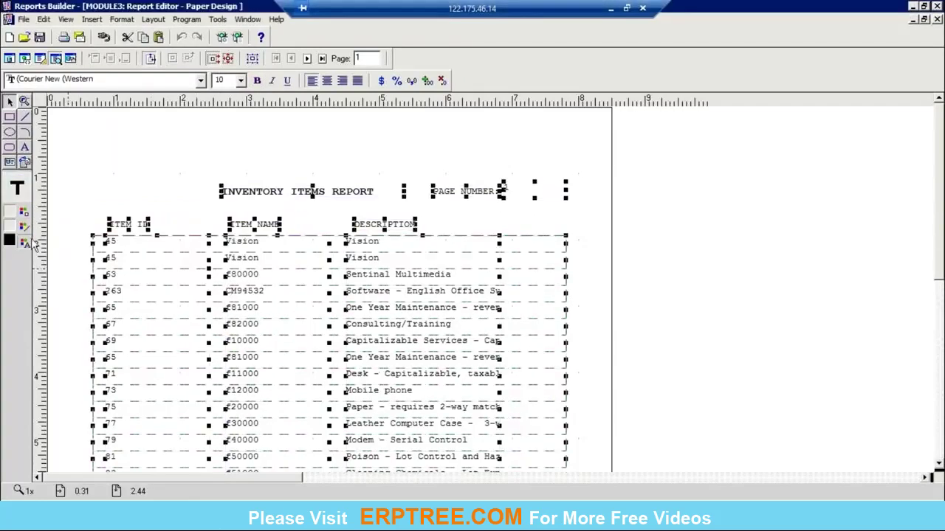
# Step: Set the text colour of all selected objects to black, then deselect them
pyautogui.click(24, 241)
pyautogui.click(56, 258)
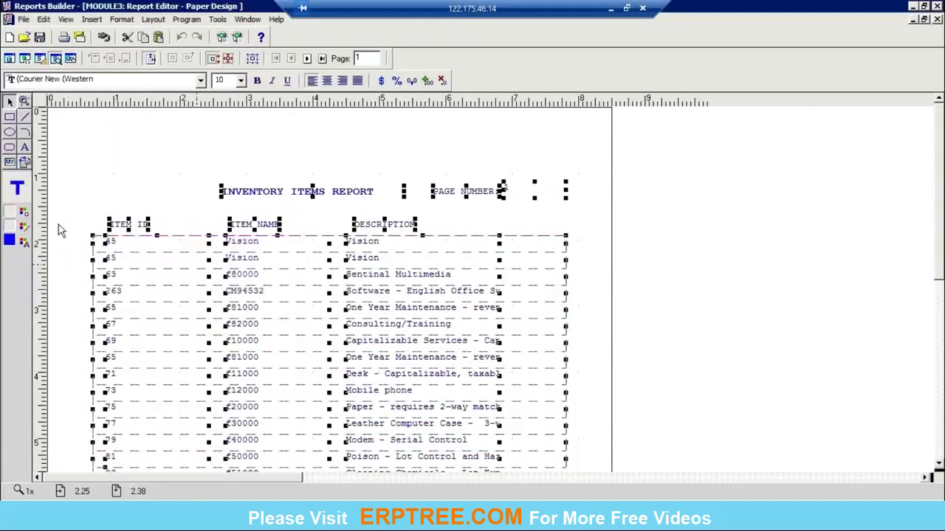
pyautogui.click(25, 243)
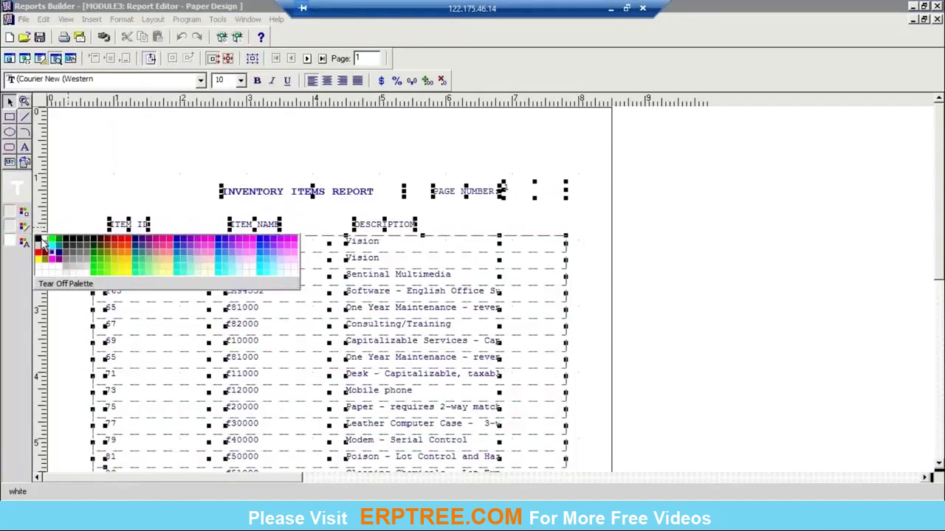
pyautogui.click(42, 241)
pyautogui.scroll(-5, 752, 318)
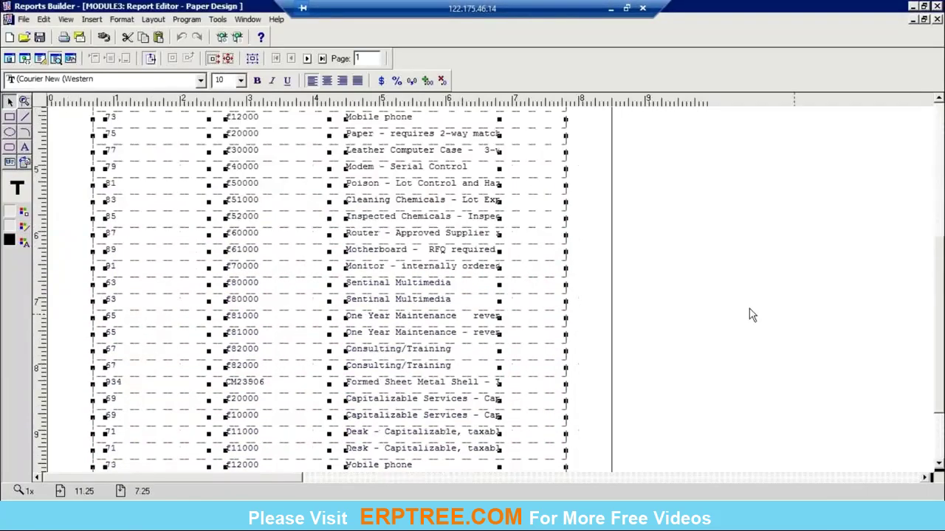
pyautogui.click(752, 318)
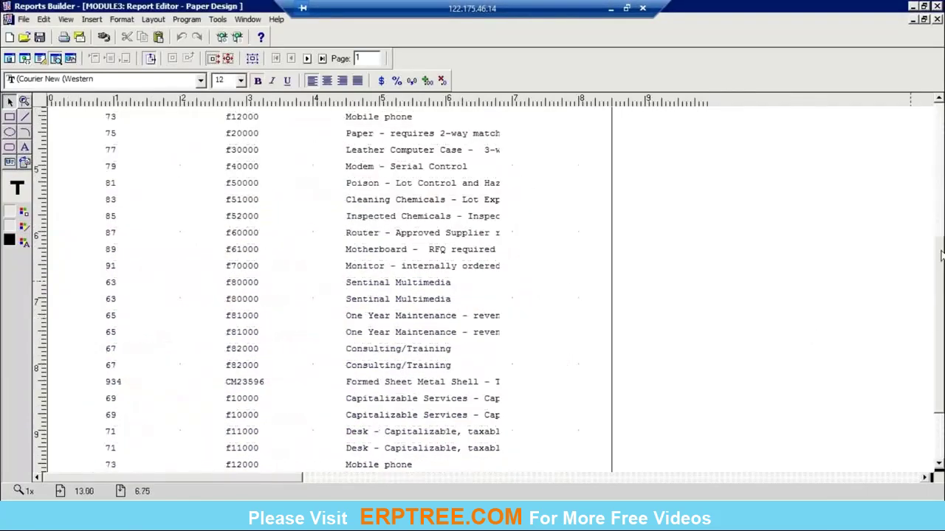
pyautogui.scroll(4, 941, 254)
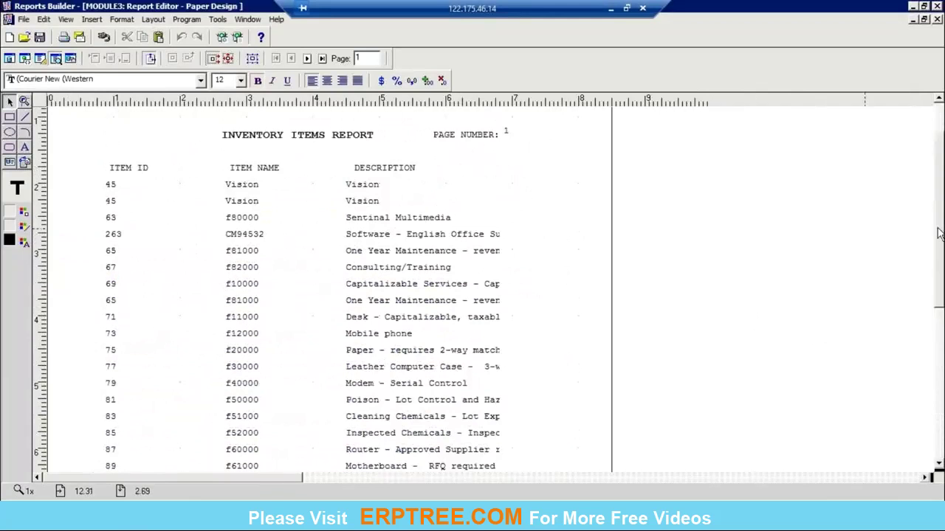
pyautogui.scroll(1, 939, 233)
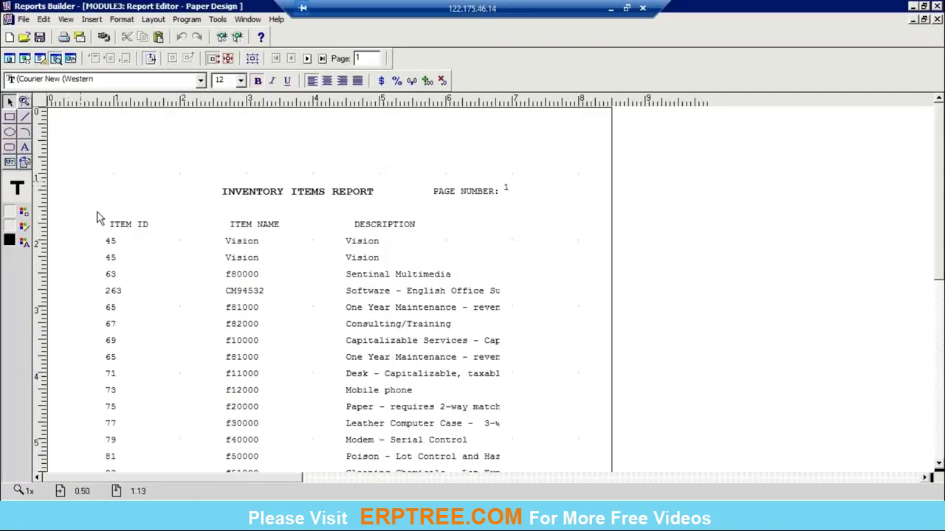
# Step: Step through report pages 2 to 5, return to page 1, and close the preview
pyautogui.click(308, 59)
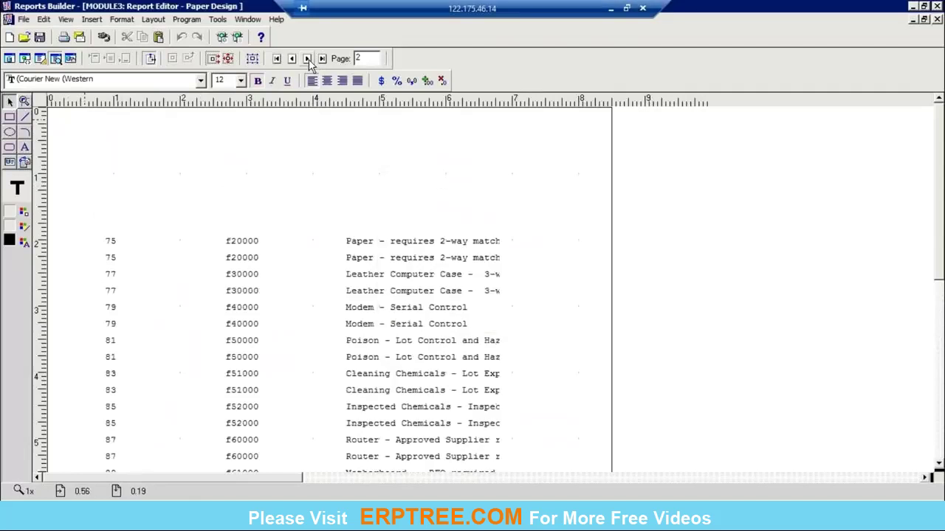
pyautogui.click(308, 59)
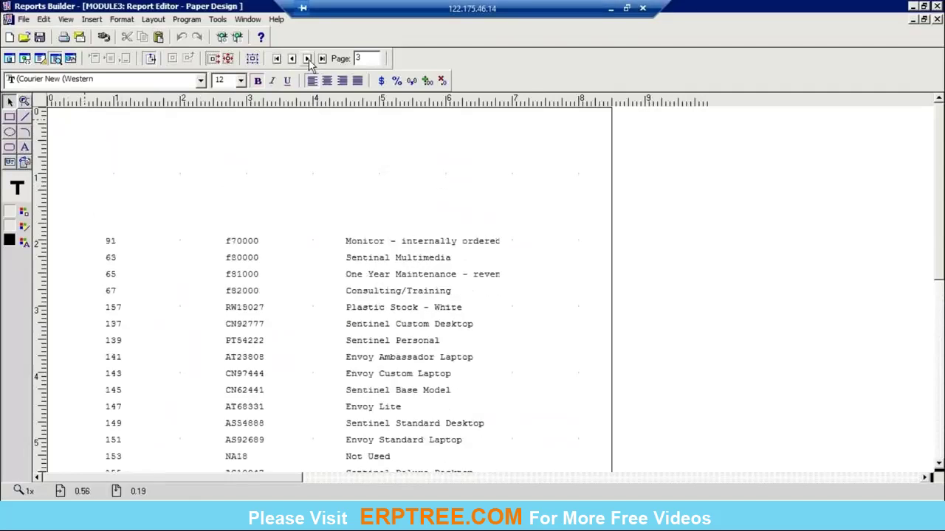
pyautogui.click(308, 59)
pyautogui.click(308, 59)
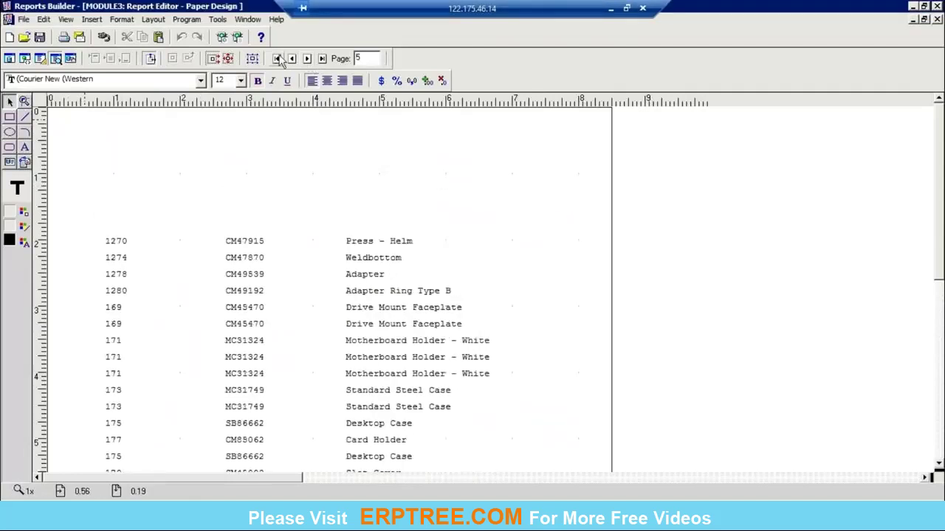
pyautogui.click(279, 59)
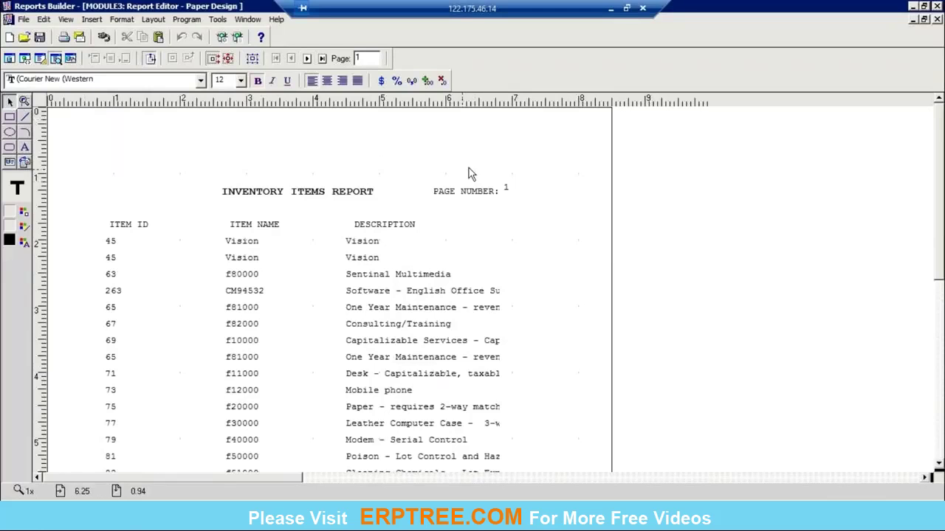
pyautogui.click(938, 20)
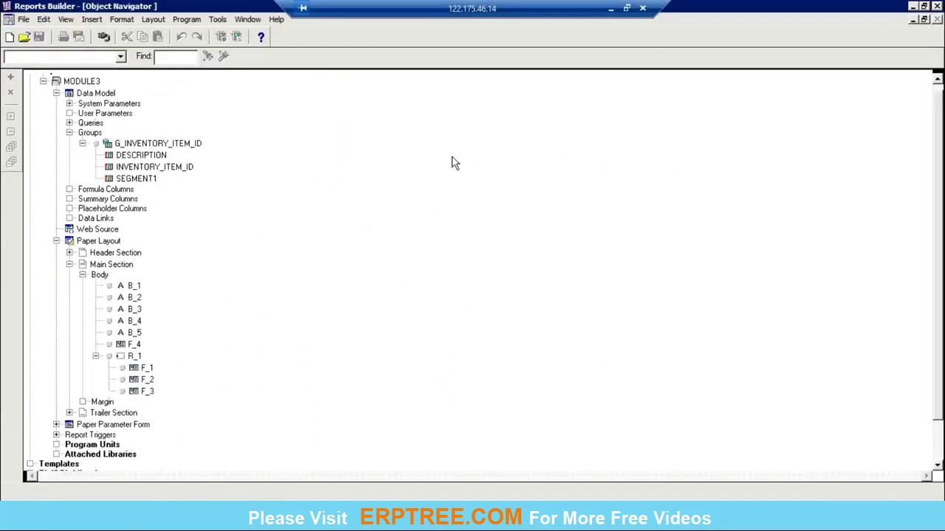
# Step: Open MODULE3's Paper Layout node from the Object Navigator
pyautogui.scroll(1, 228, 228)
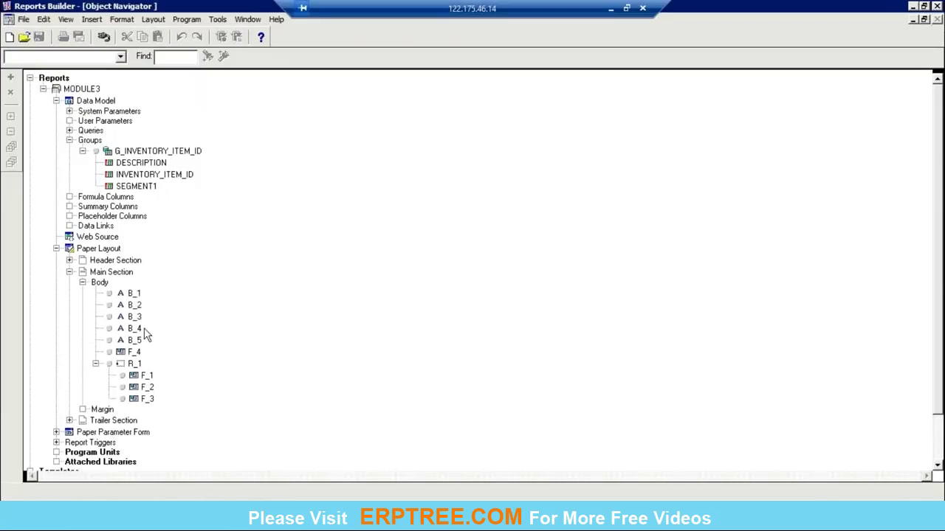
pyautogui.click(70, 249)
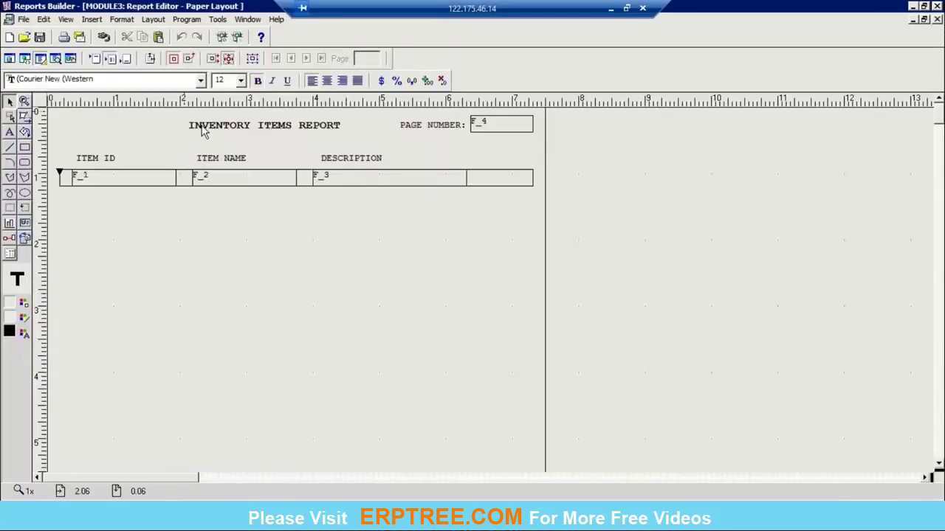
# Step: Select the title, three column headings, PAGE NUMBER label and F_4, then open their Property Inspector
pyautogui.click(219, 131)
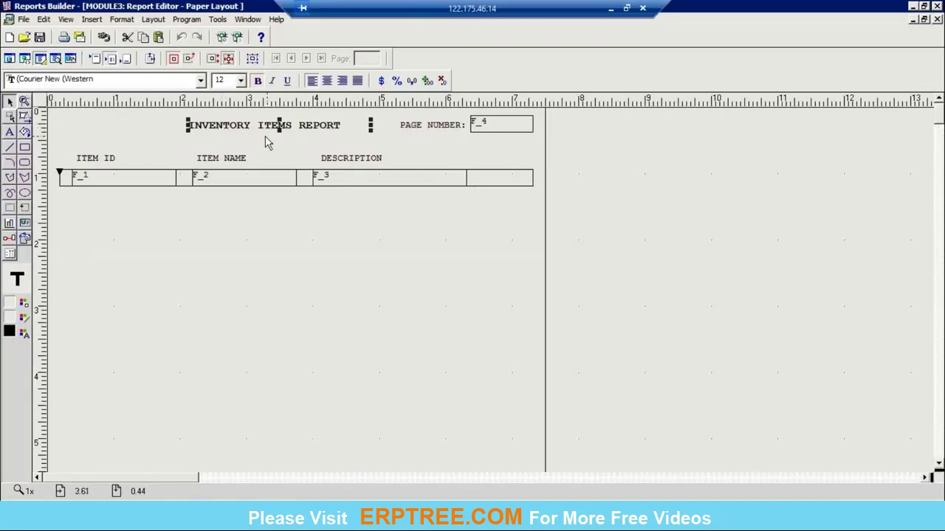
pyautogui.keyDown('shift'); pyautogui.click(111, 161); pyautogui.keyUp('shift')
pyautogui.keyDown('shift'); pyautogui.click(221, 161); pyautogui.keyUp('shift')
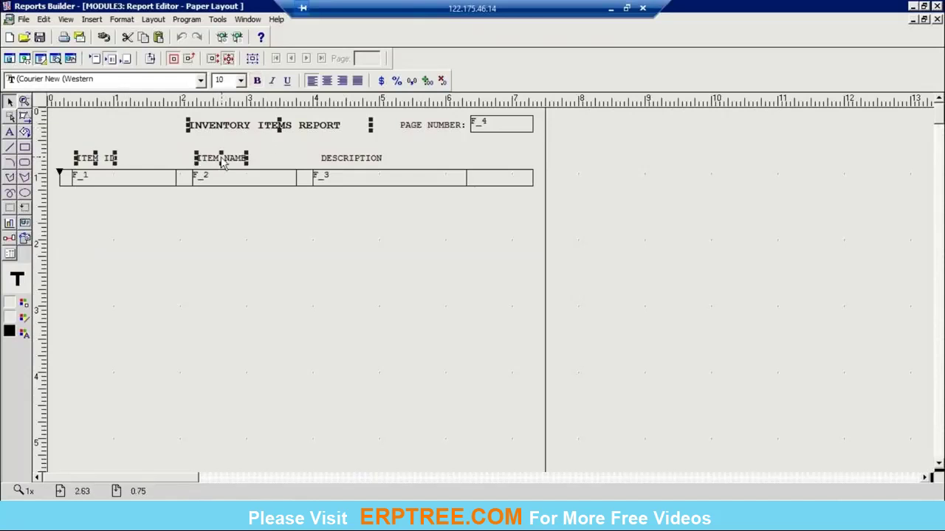
pyautogui.keyDown('shift'); pyautogui.click(351, 159); pyautogui.keyUp('shift')
pyautogui.keyDown('shift'); pyautogui.click(437, 125); pyautogui.keyUp('shift')
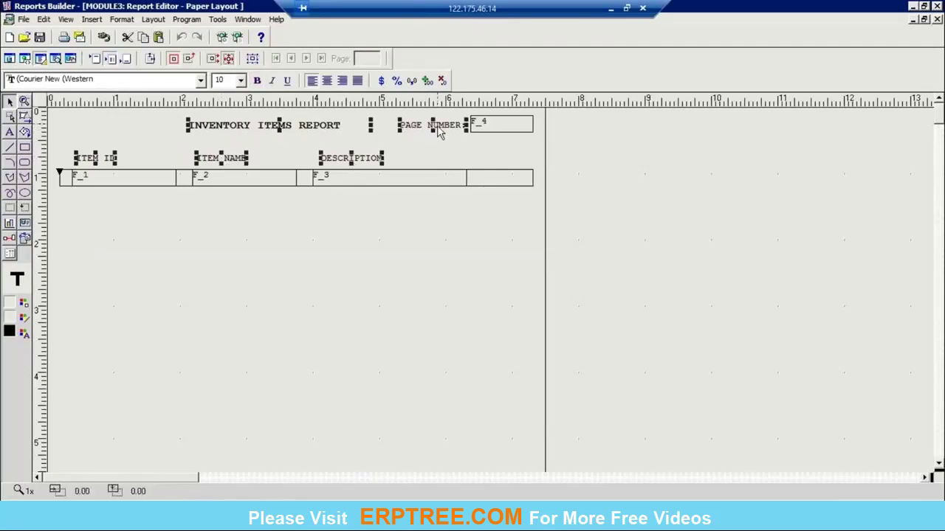
pyautogui.keyDown('shift'); pyautogui.click(496, 131); pyautogui.keyUp('shift')
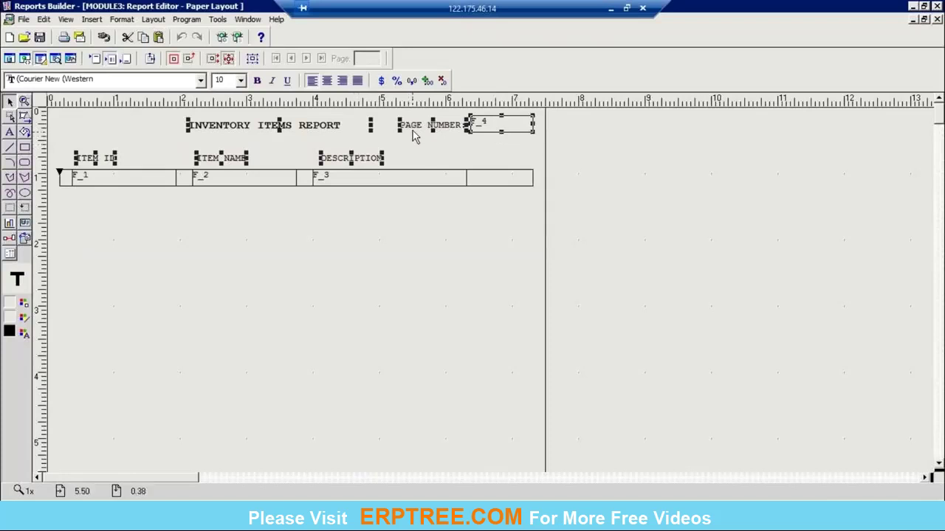
pyautogui.rightClick(323, 127)
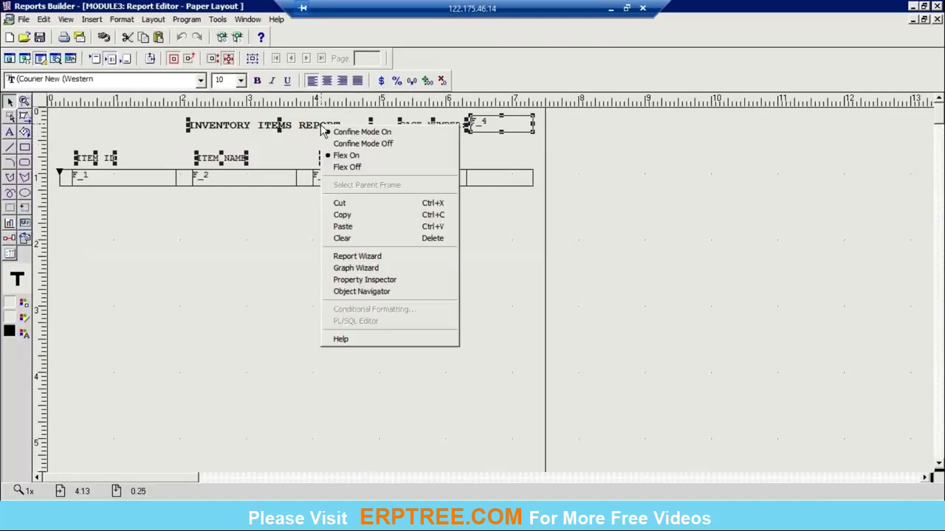
pyautogui.click(388, 280)
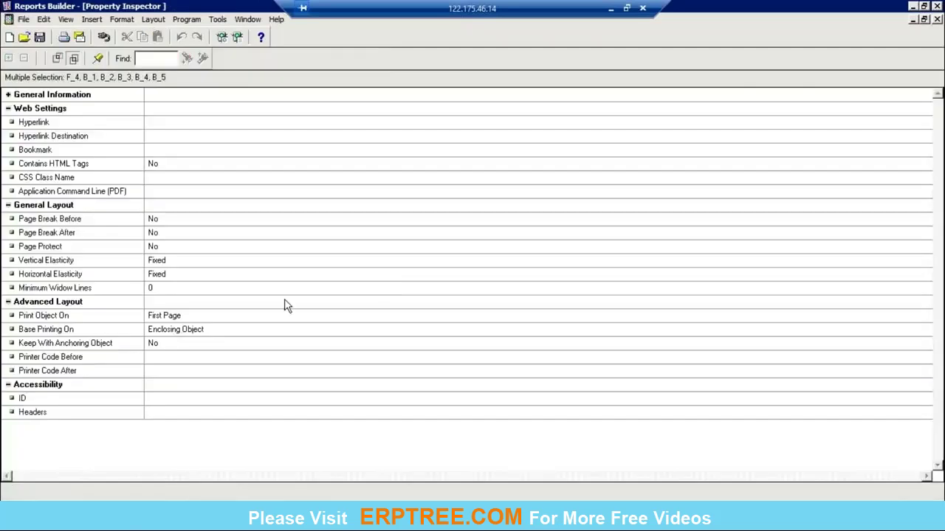
# Step: Set Print Object On to All Pages for the selected objects, then rerun the report
pyautogui.click(205, 318)
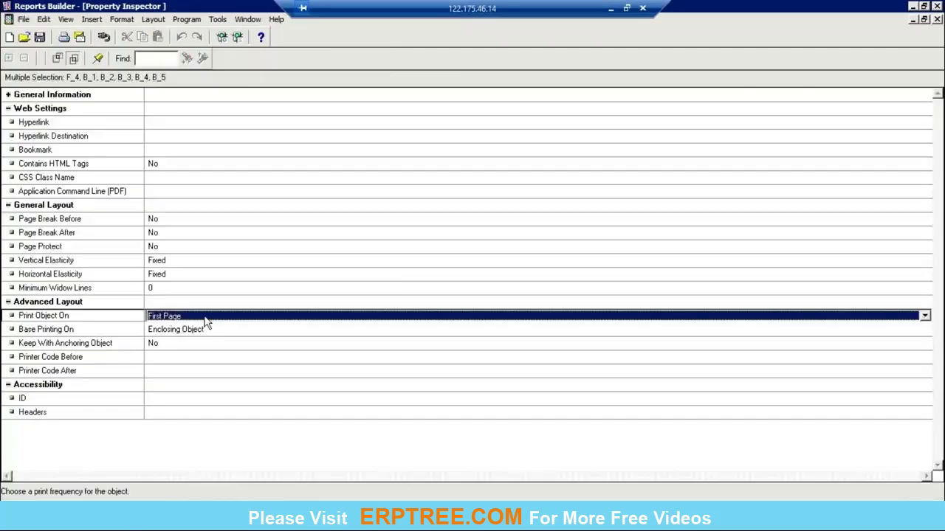
pyautogui.click(218, 318)
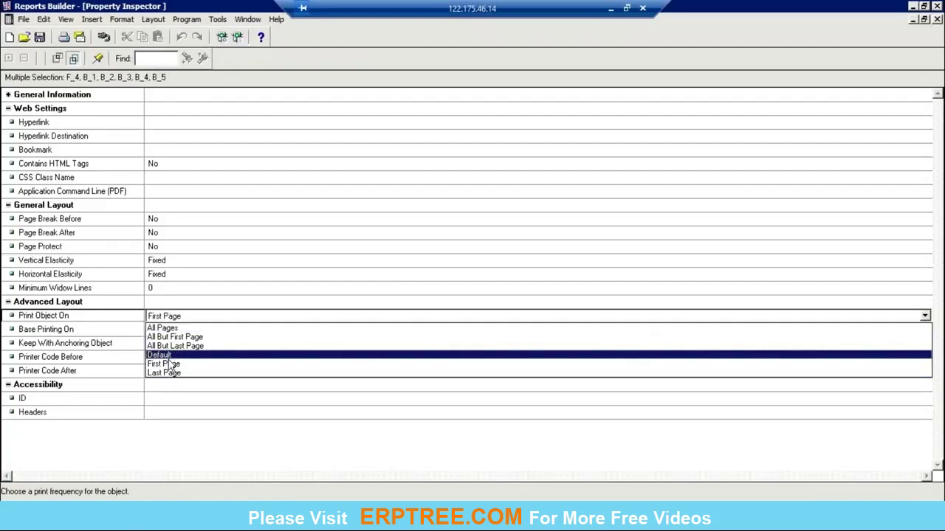
pyautogui.click(164, 328)
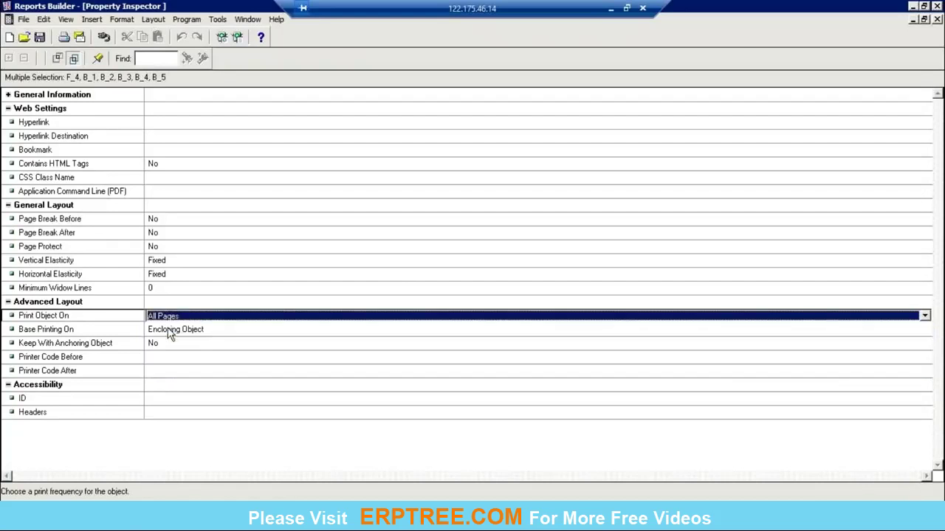
pyautogui.click(936, 20)
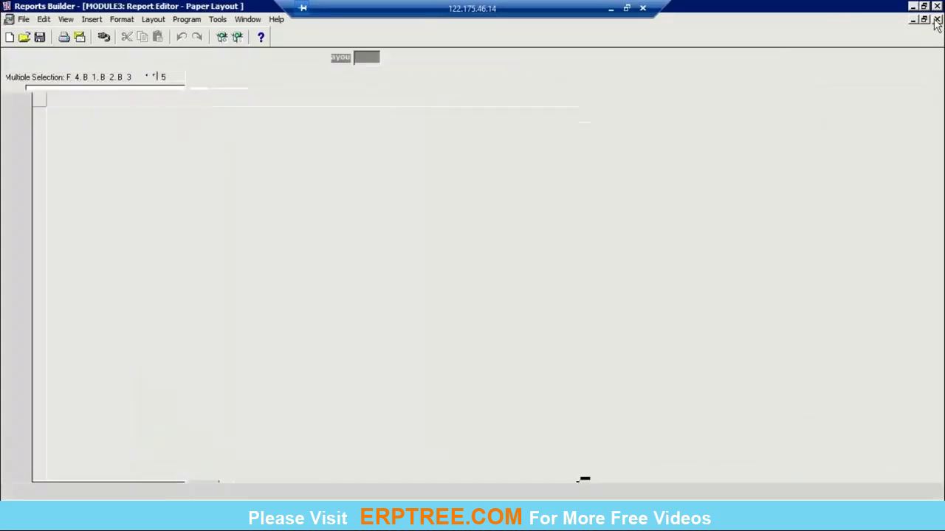
pyautogui.hotkey('ctrl', 'r')
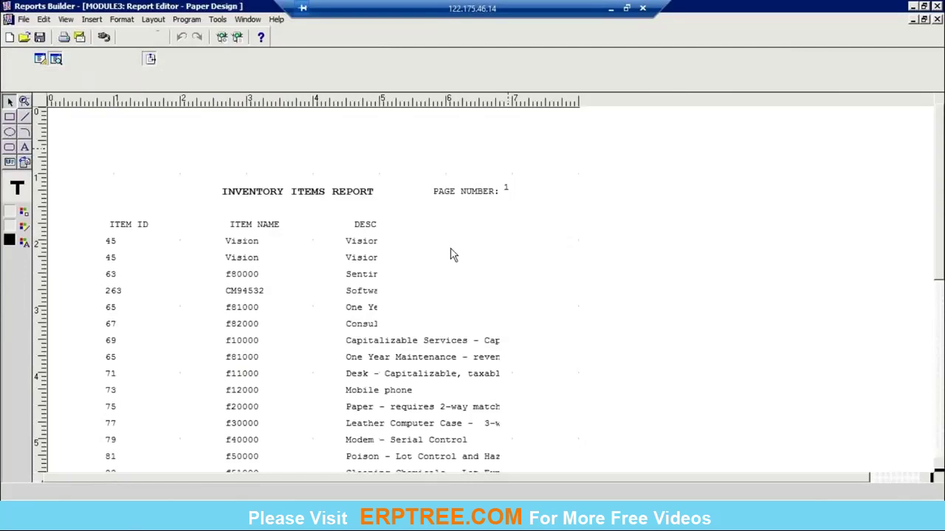
# Step: Check the page-number label, page forward through the preview to page 15, and close it
pyautogui.click(465, 194)
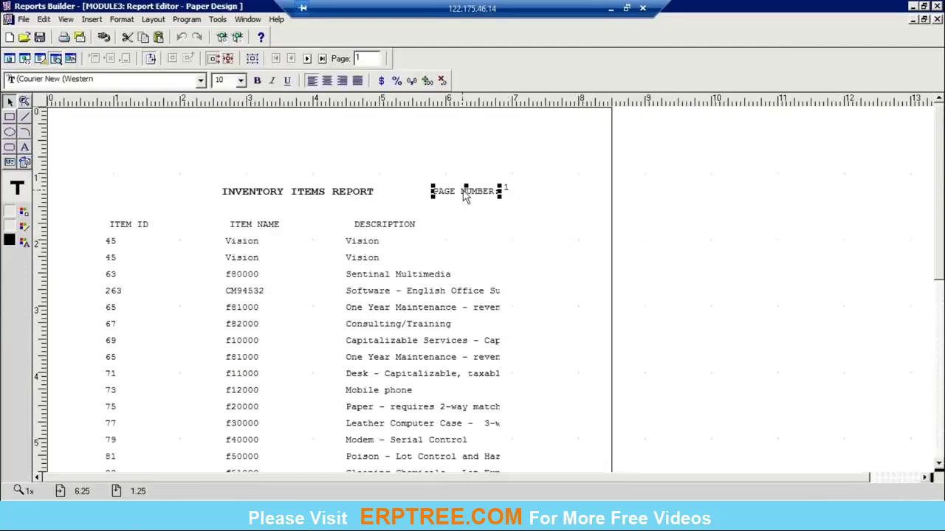
pyautogui.click(507, 190)
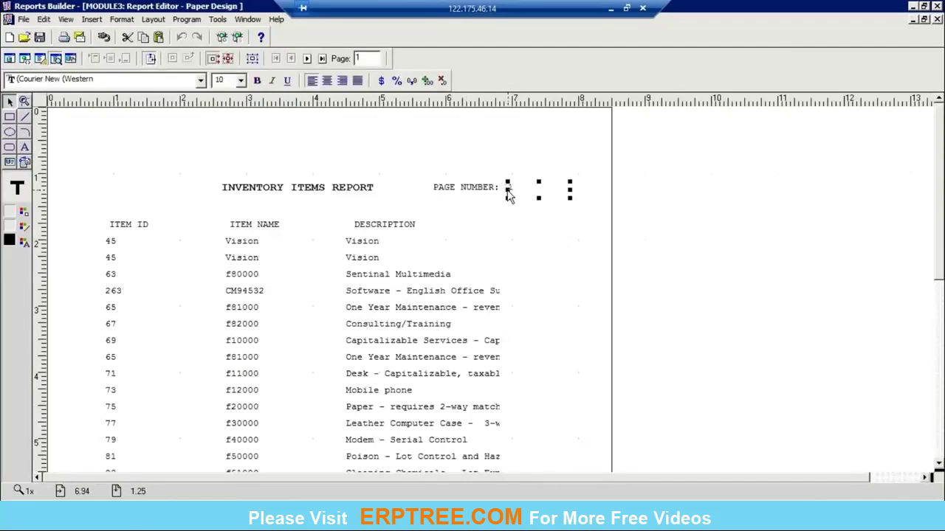
pyautogui.click(728, 211)
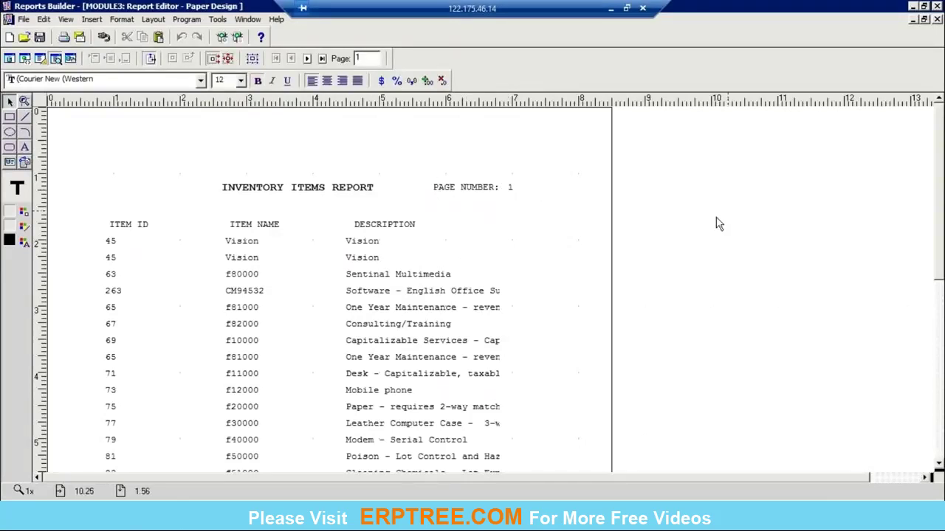
pyautogui.click(309, 59)
pyautogui.click(309, 59)
pyautogui.click(310, 59)
pyautogui.click(310, 59)
pyautogui.click(310, 59)
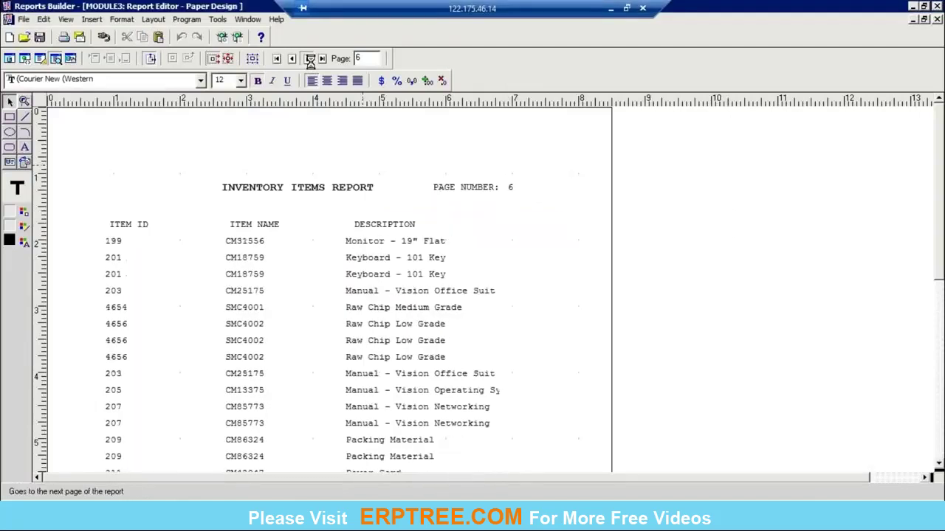
pyautogui.click(310, 59)
pyautogui.click(310, 59)
pyautogui.click(310, 59)
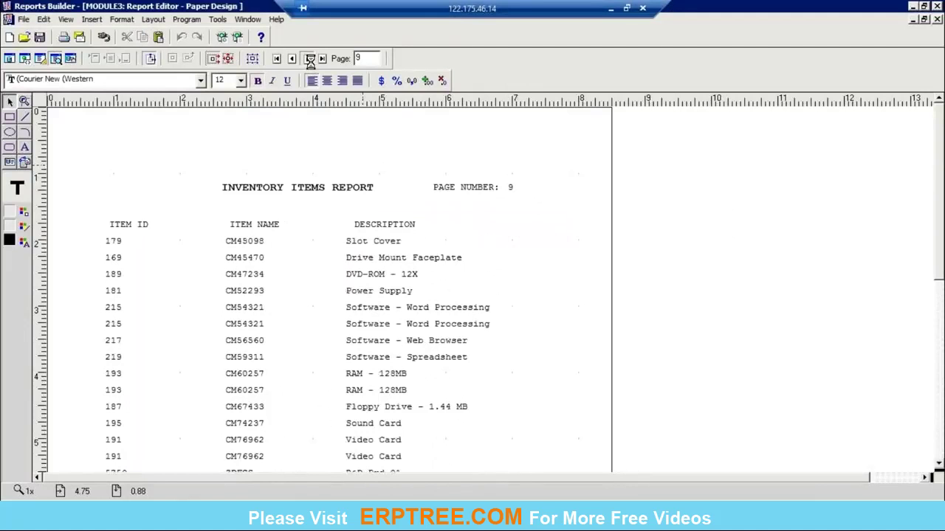
pyautogui.click(310, 59)
pyautogui.click(310, 59)
pyautogui.click(310, 59)
pyautogui.click(310, 59)
pyautogui.click(310, 59)
pyautogui.click(310, 59)
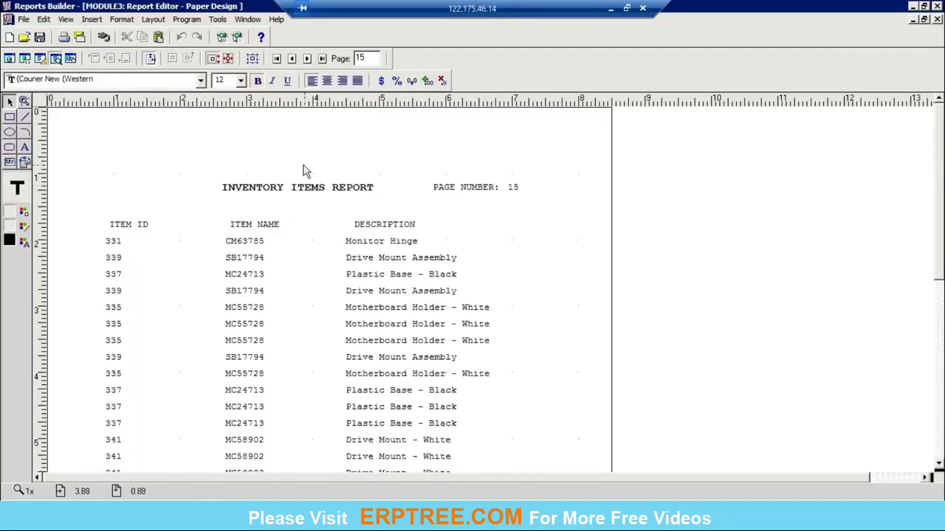
pyautogui.click(936, 20)
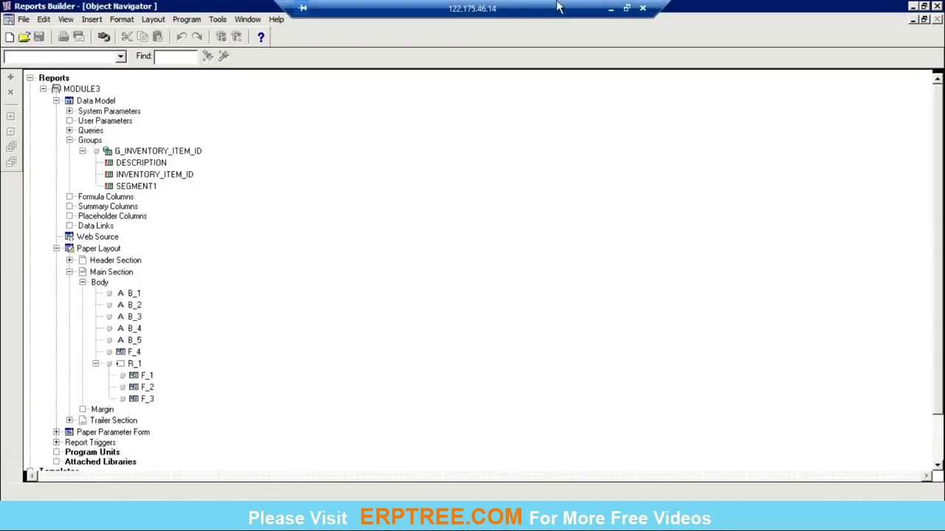
# Step: Minimise the remote desktop to reveal the GoToMeeting attendee list
pyautogui.click(605, 9)
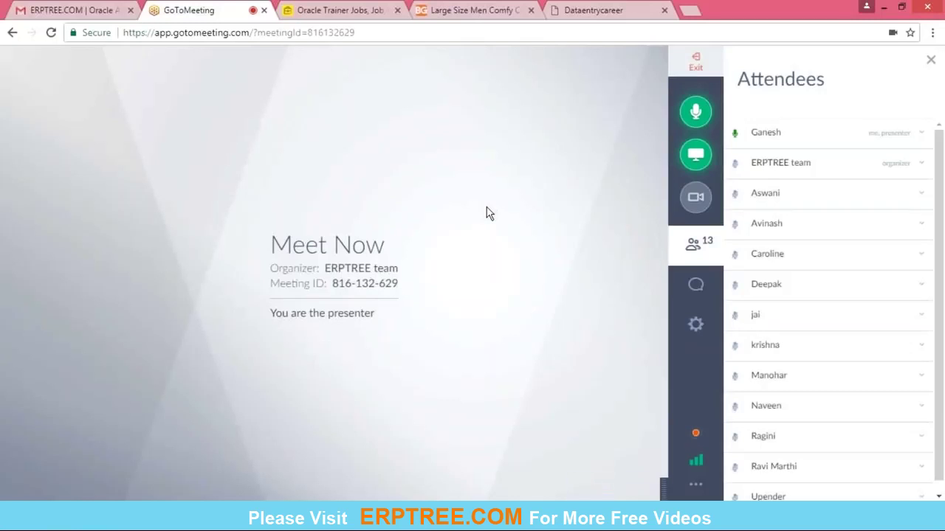
# Step: Restore the Remote Desktop from its taskbar thumbnail and open MODULE3's Data Model
pyautogui.moveTo(140, 517)
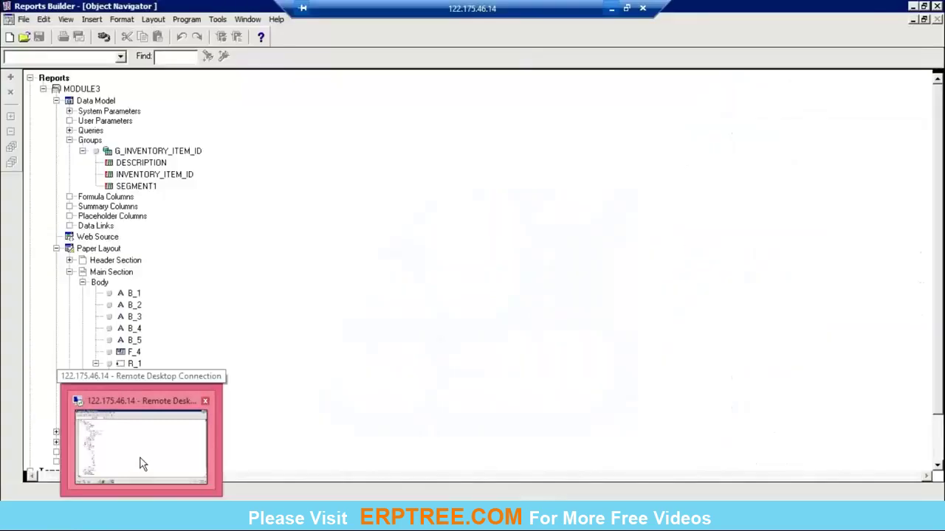
pyautogui.click(144, 465)
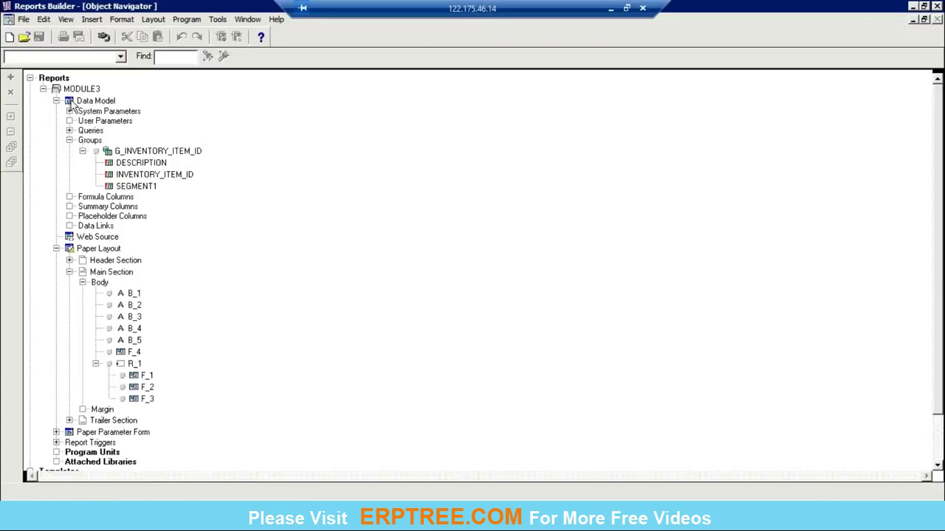
pyautogui.doubleClick(70, 101)
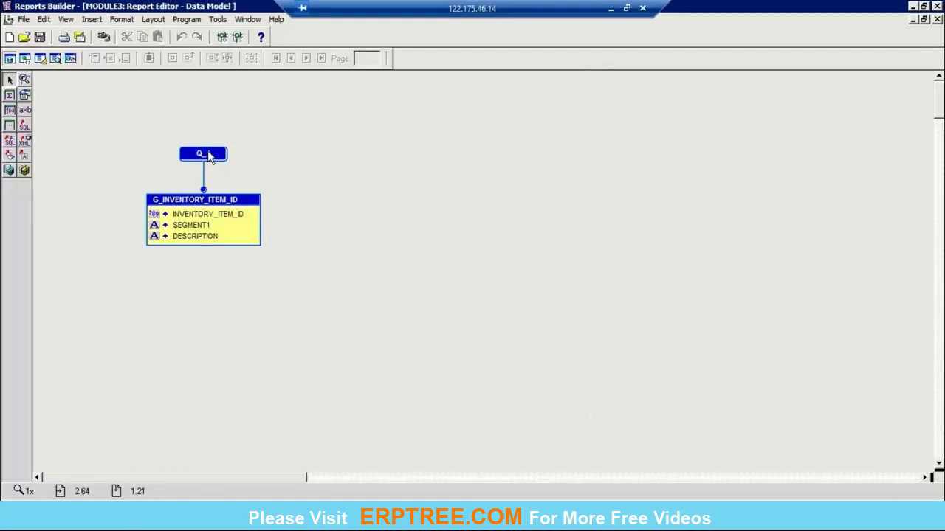
pyautogui.click(25, 127)
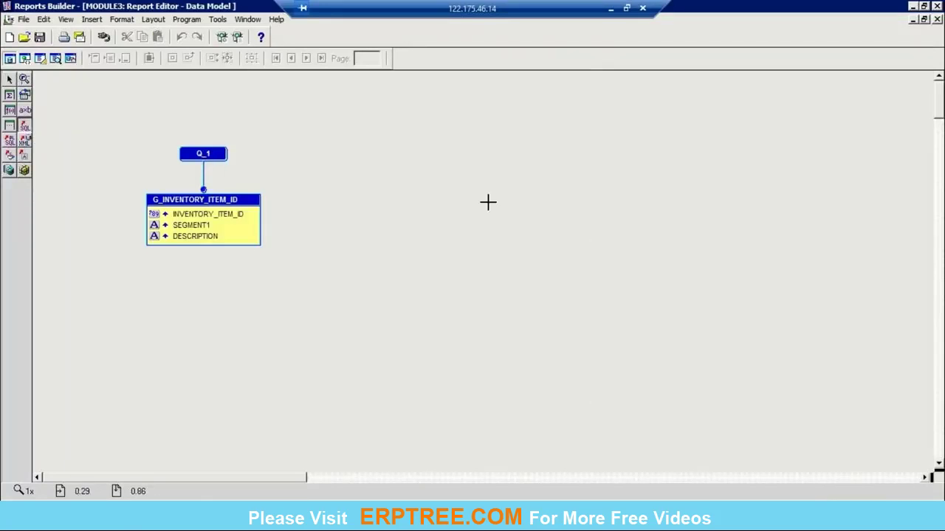
pyautogui.click(421, 210)
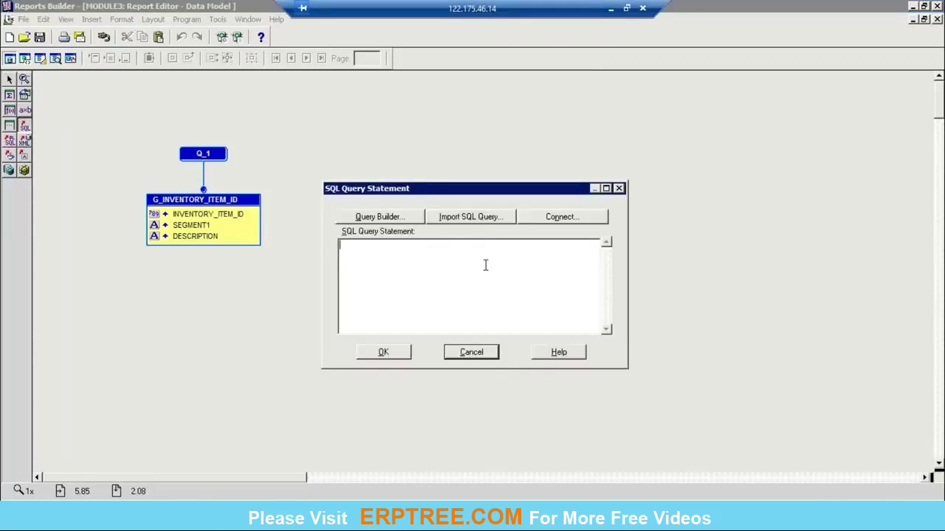
pyautogui.click(470, 352)
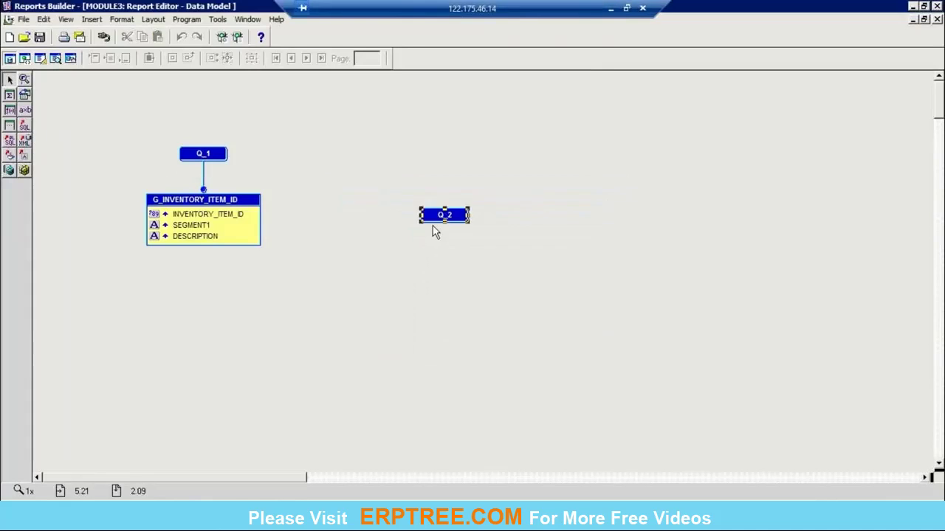
pyautogui.doubleClick(203, 154)
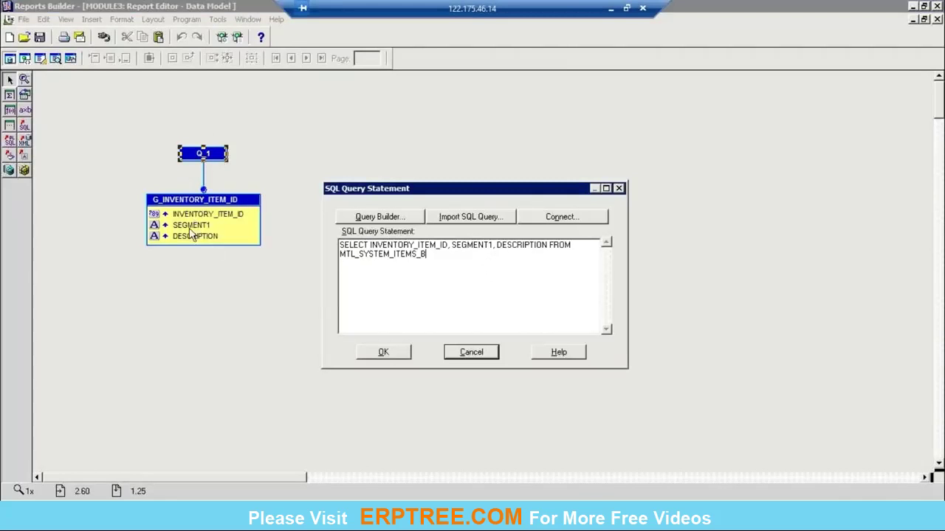
pyautogui.doubleClick(400, 245)
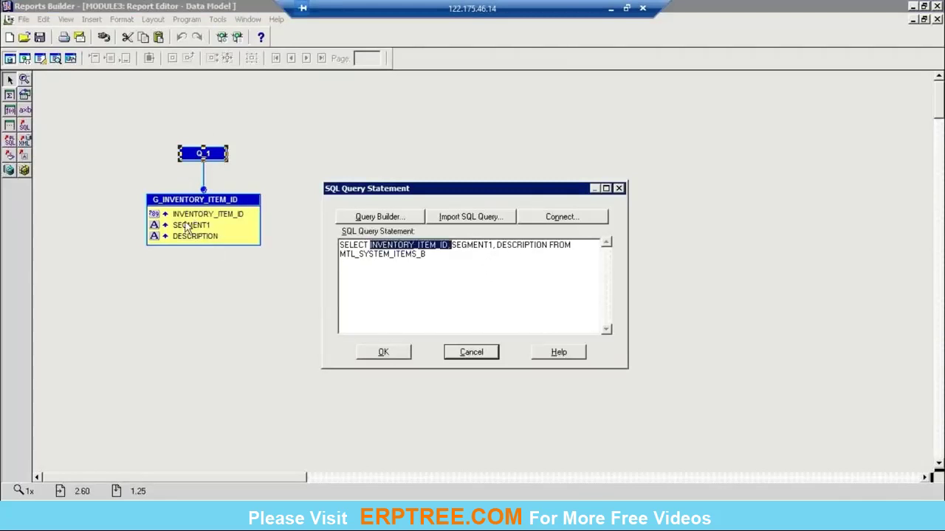
pyautogui.doubleClick(480, 245)
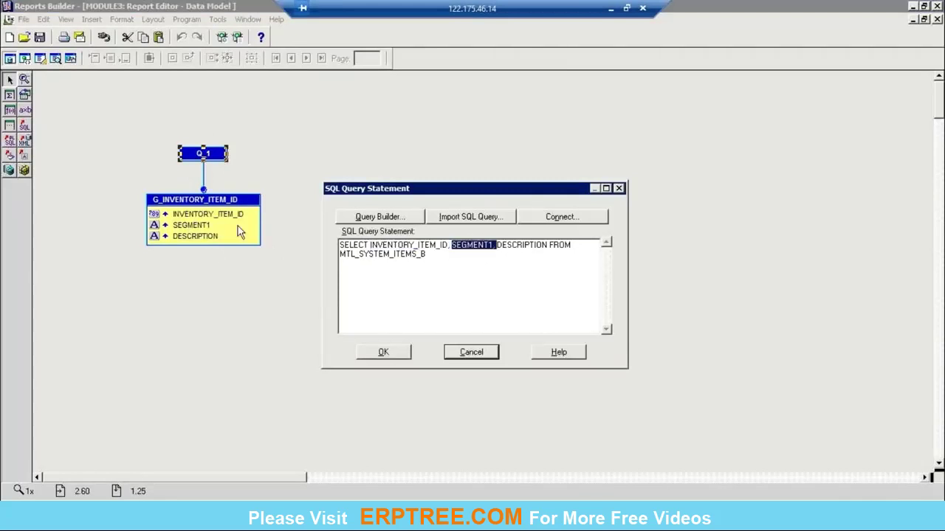
pyautogui.doubleClick(526, 251)
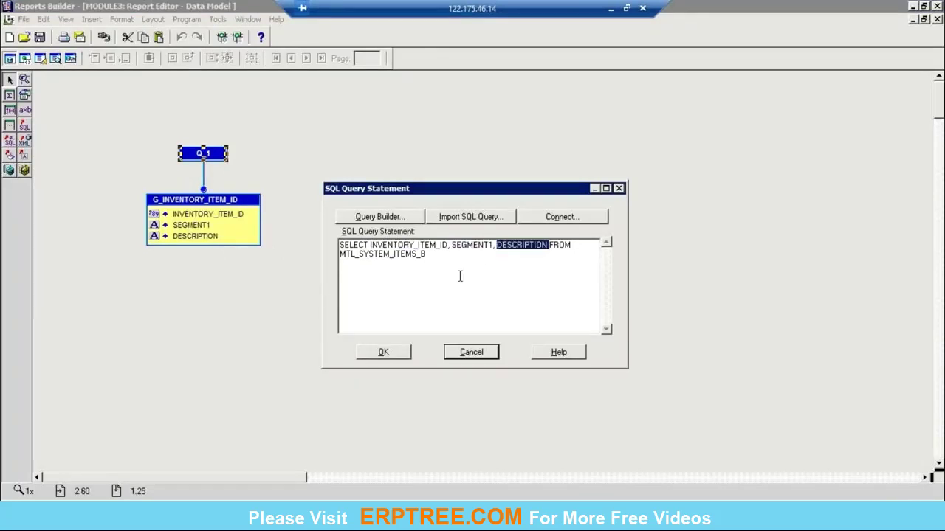
pyautogui.click(471, 352)
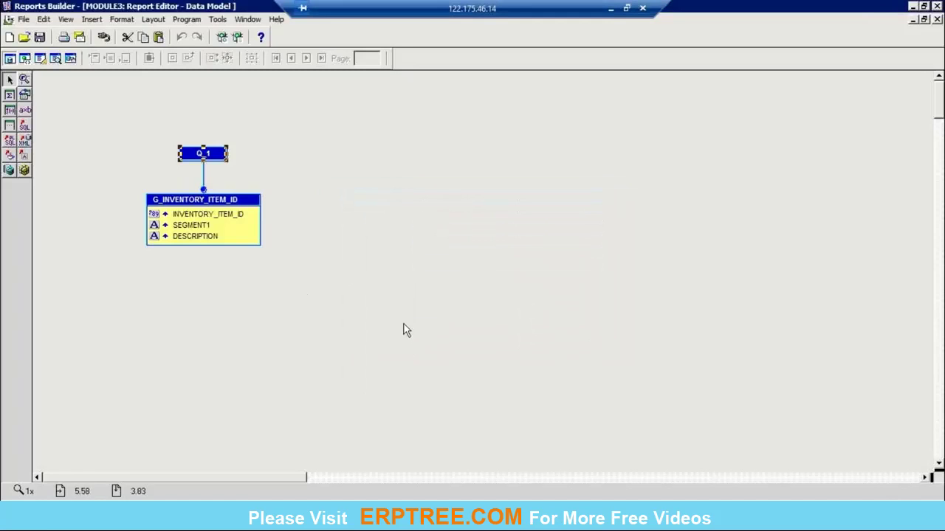
pyautogui.click(937, 19)
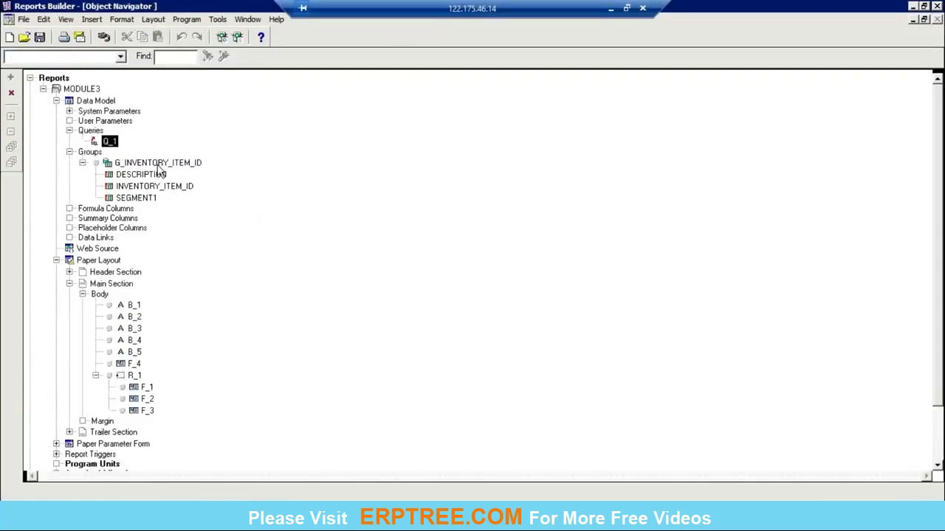
# Step: Select the G_INVENTORY_ITEM_ID group, reopen and close the Data Model, then open the Paper Layout
pyautogui.click(171, 165)
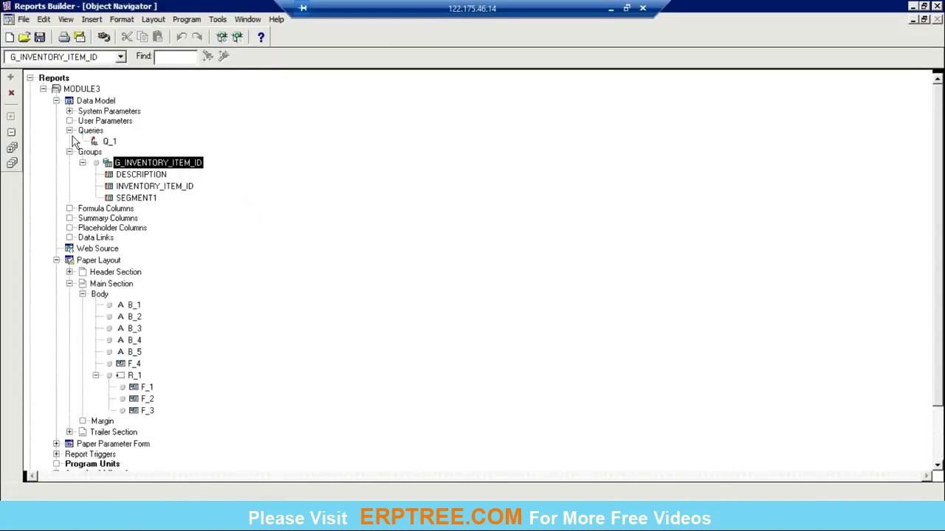
pyautogui.doubleClick(68, 103)
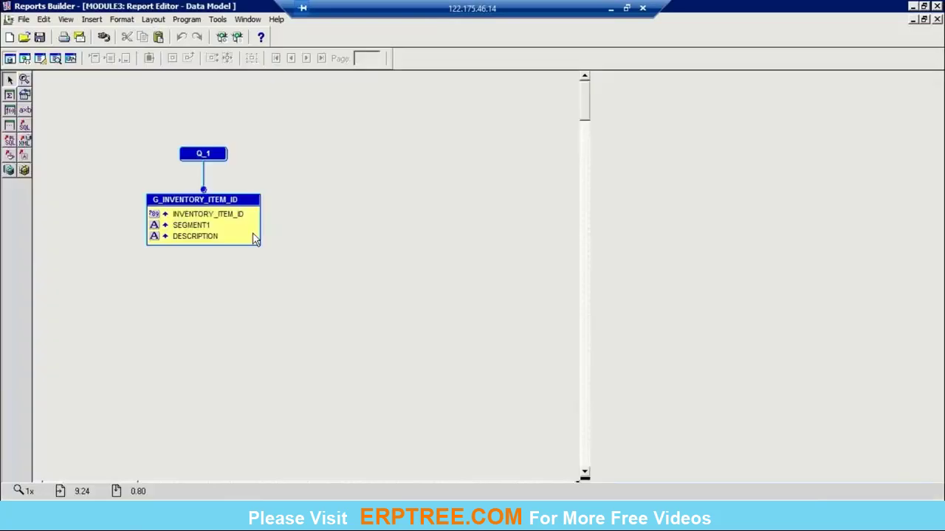
pyautogui.click(936, 19)
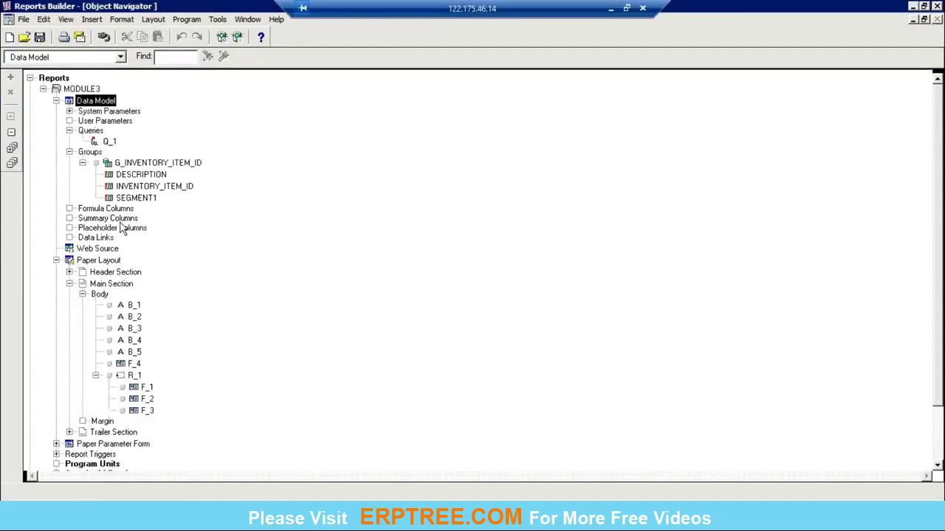
pyautogui.click(68, 260)
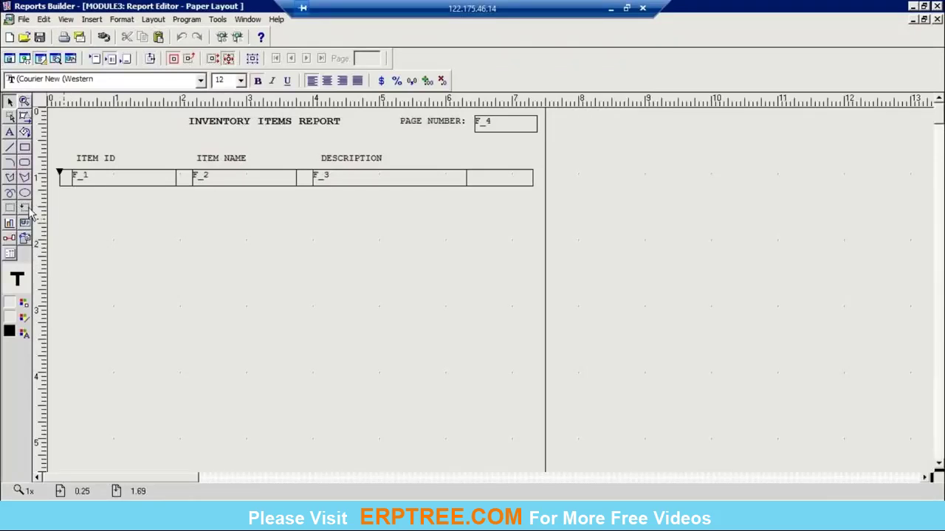
pyautogui.click(25, 208)
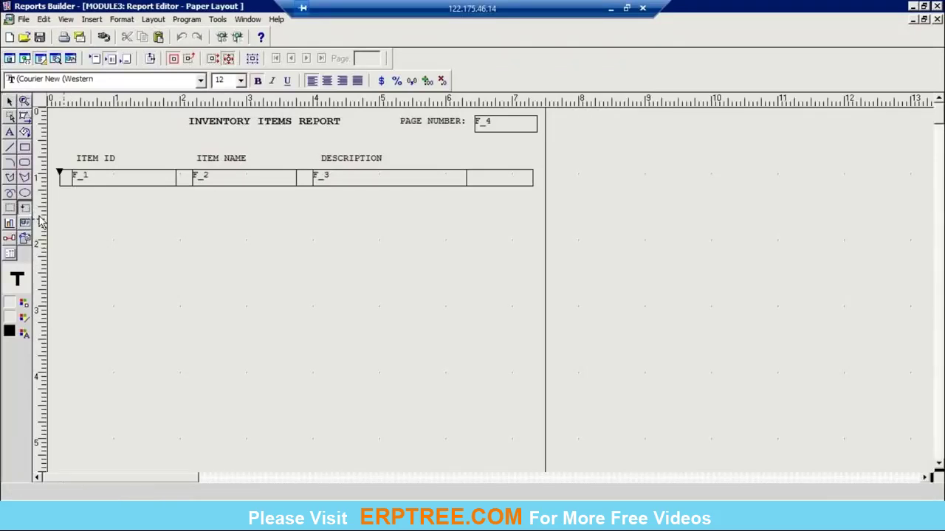
pyautogui.click(26, 212)
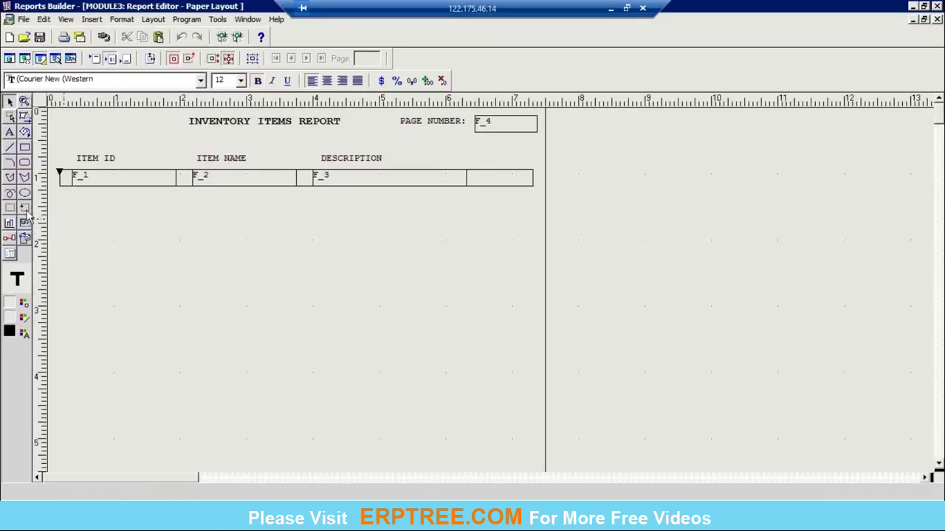
pyautogui.click(499, 186)
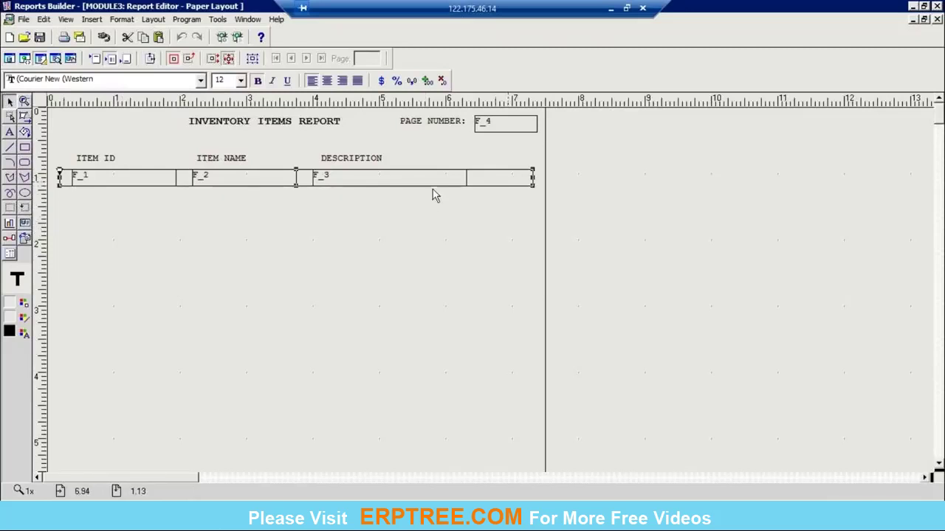
pyautogui.click(118, 183)
pyautogui.click(232, 182)
pyautogui.click(397, 179)
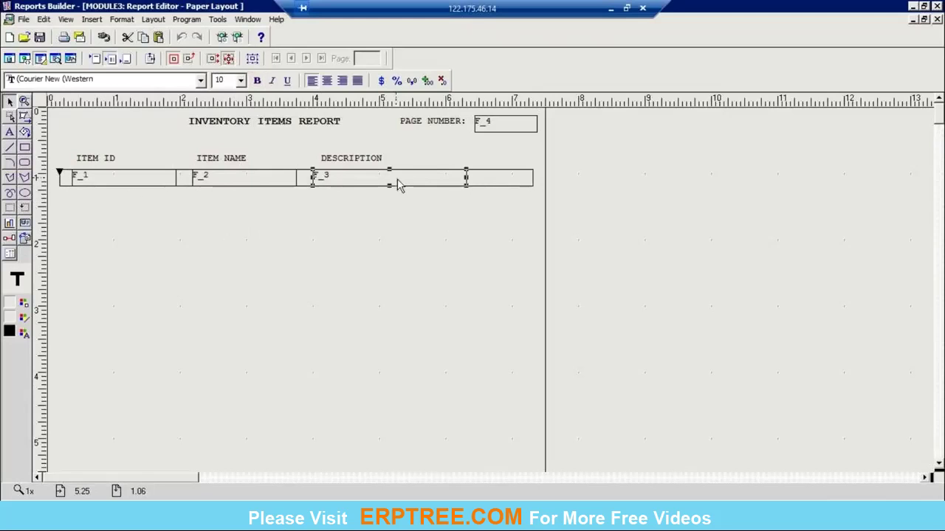
pyautogui.click(155, 184)
pyautogui.click(486, 182)
pyautogui.rightClick(502, 183)
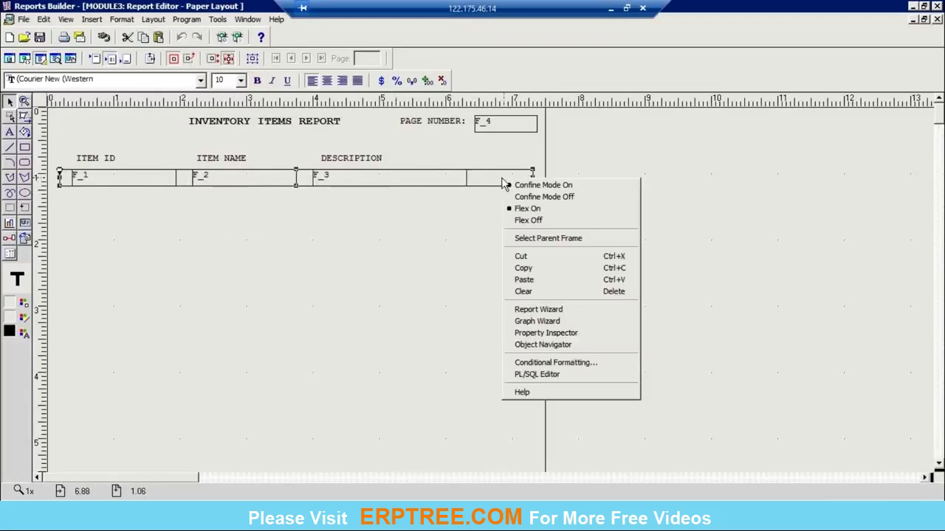
pyautogui.click(550, 332)
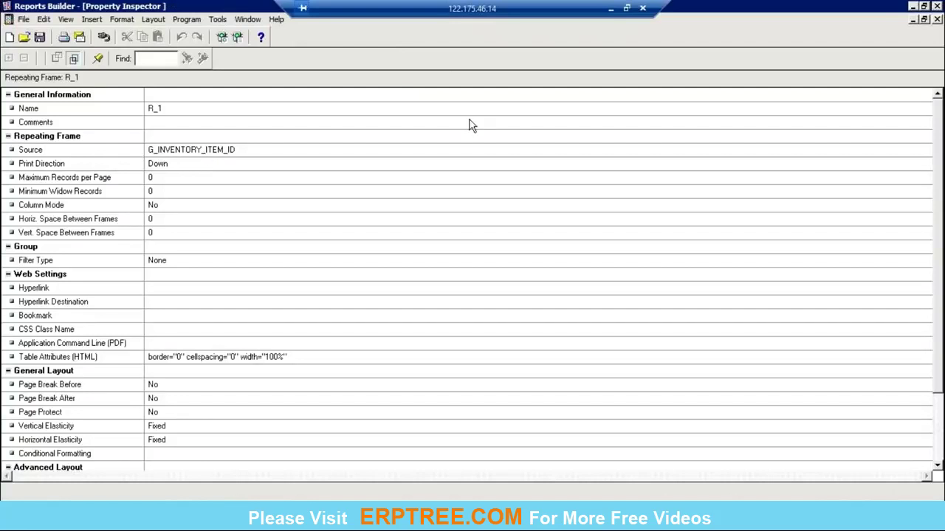
pyautogui.click(936, 20)
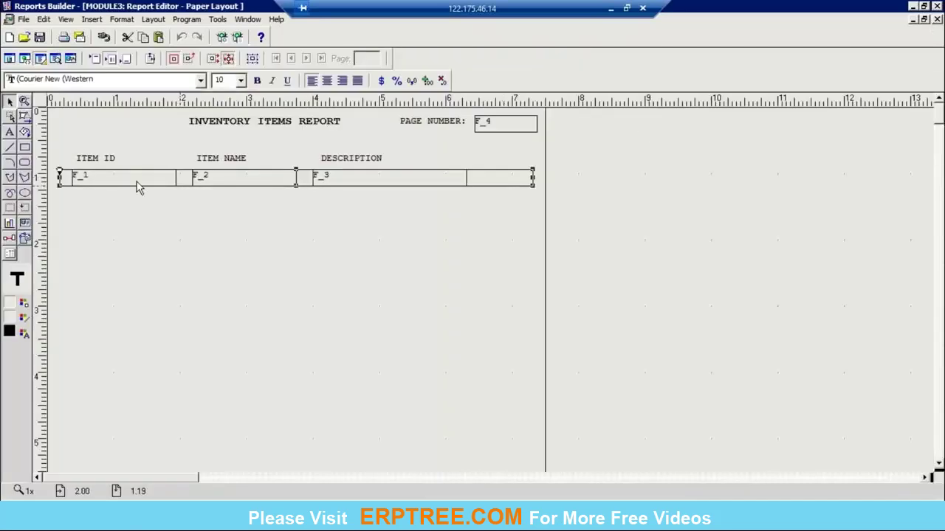
pyautogui.click(125, 182)
pyautogui.rightClick(126, 182)
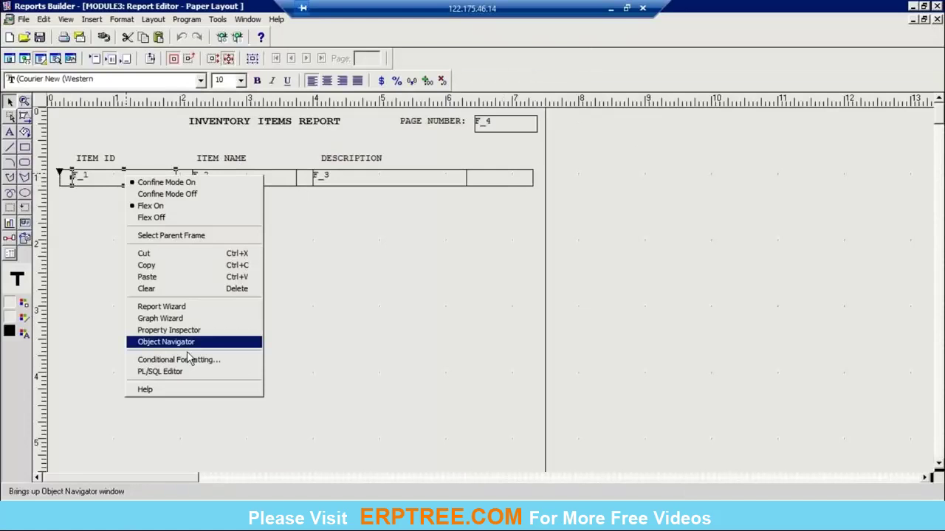
pyautogui.click(184, 329)
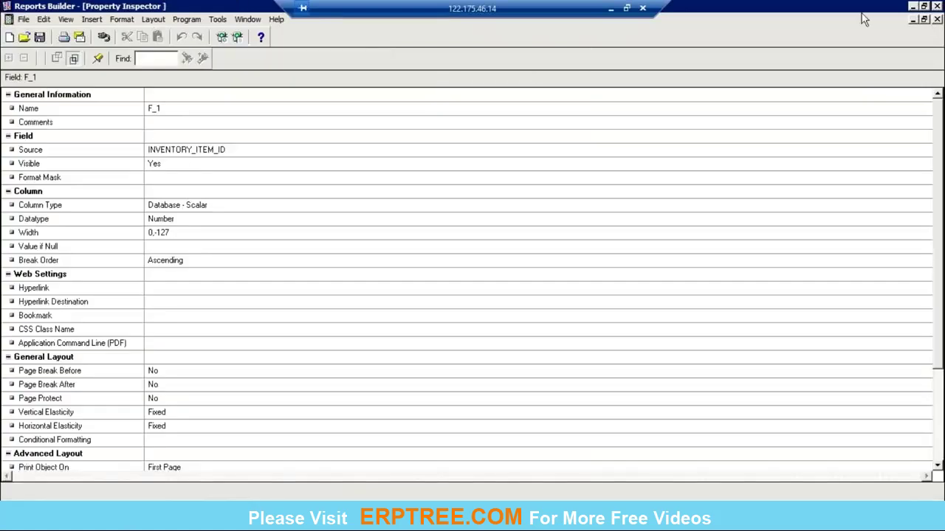
pyautogui.click(937, 20)
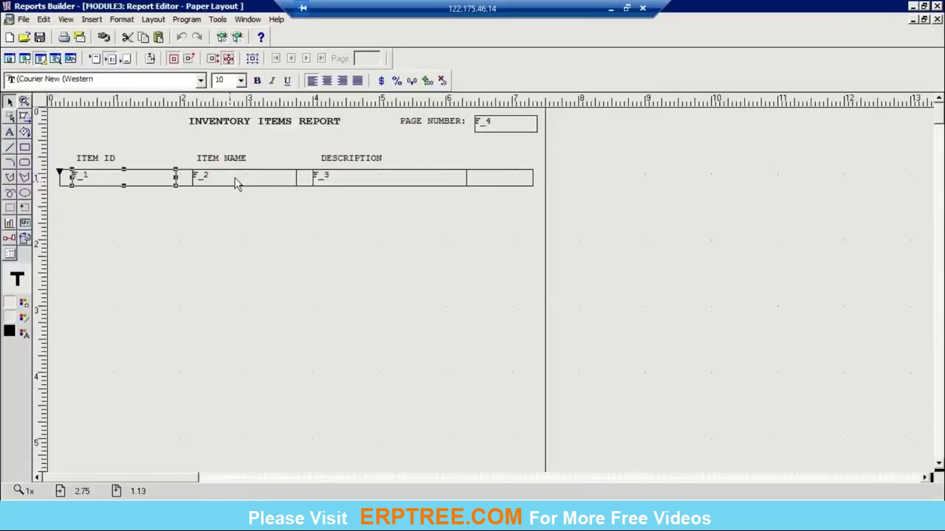
# Step: Review the ITEM ID, ITEM NAME, DESCRIPTION labels and report title, then show the Object Navigator
pyautogui.click(194, 140)
pyautogui.click(98, 158)
pyautogui.click(217, 160)
pyautogui.click(351, 158)
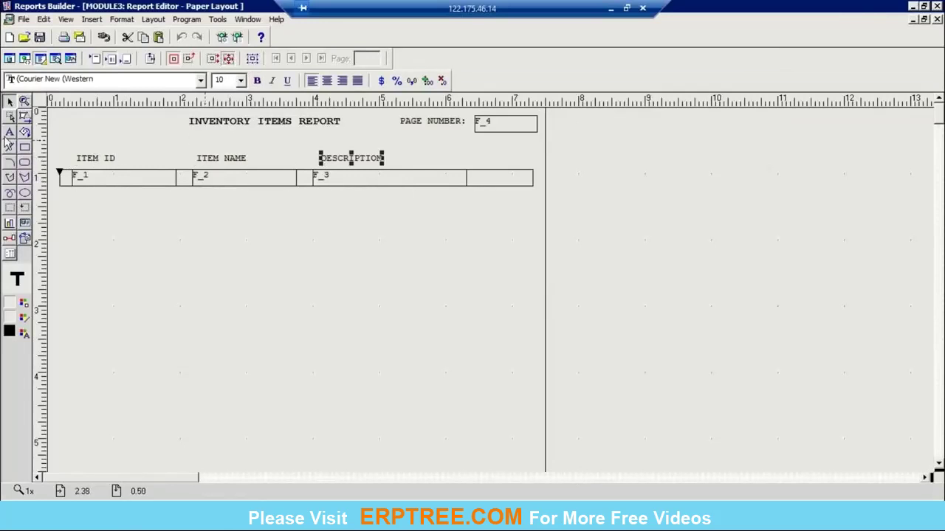
pyautogui.click(10, 133)
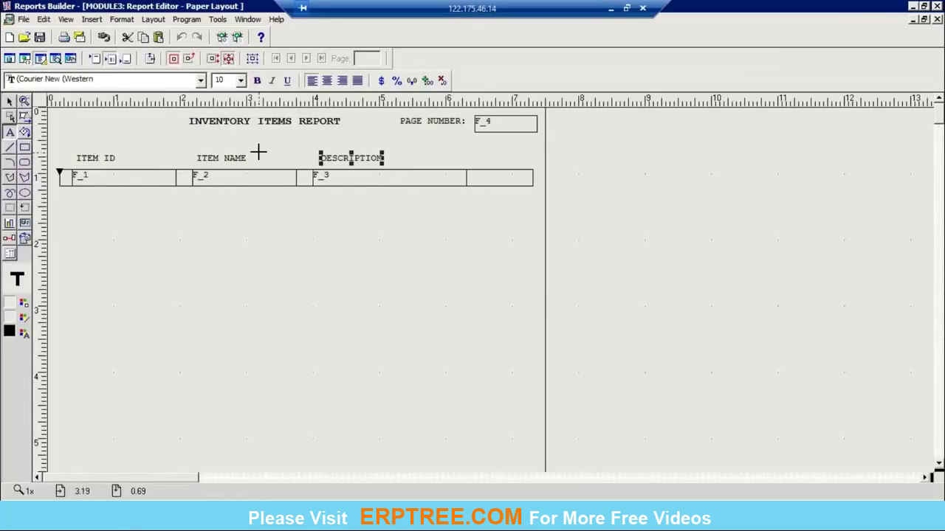
pyautogui.click(11, 101)
pyautogui.click(264, 122)
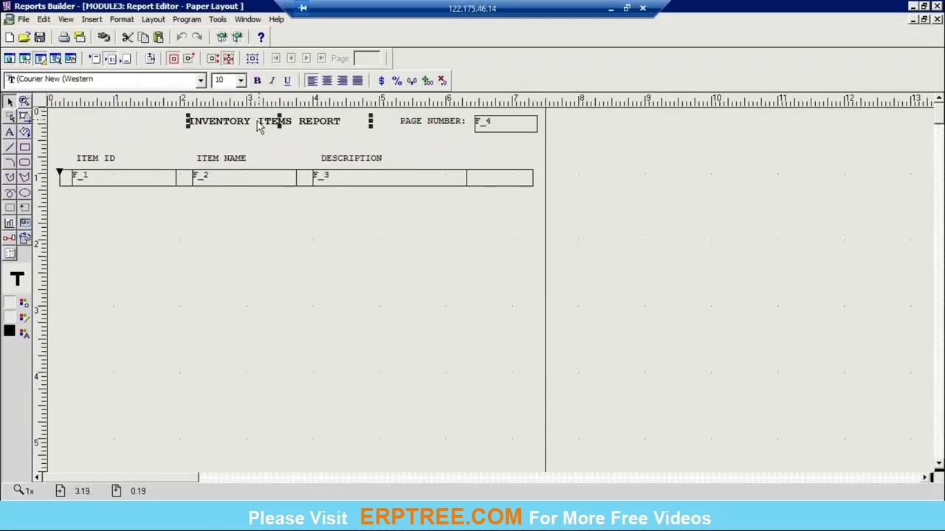
pyautogui.click(640, 168)
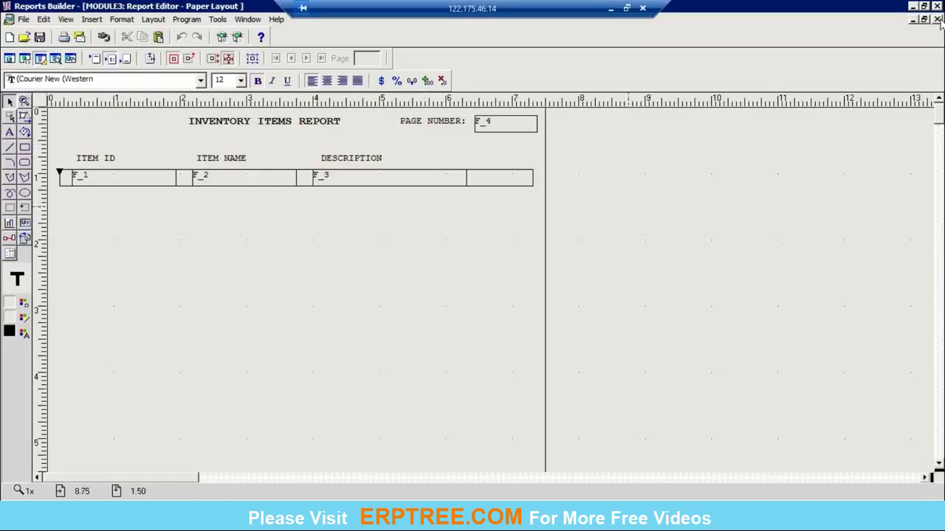
pyautogui.click(248, 19)
pyautogui.click(259, 65)
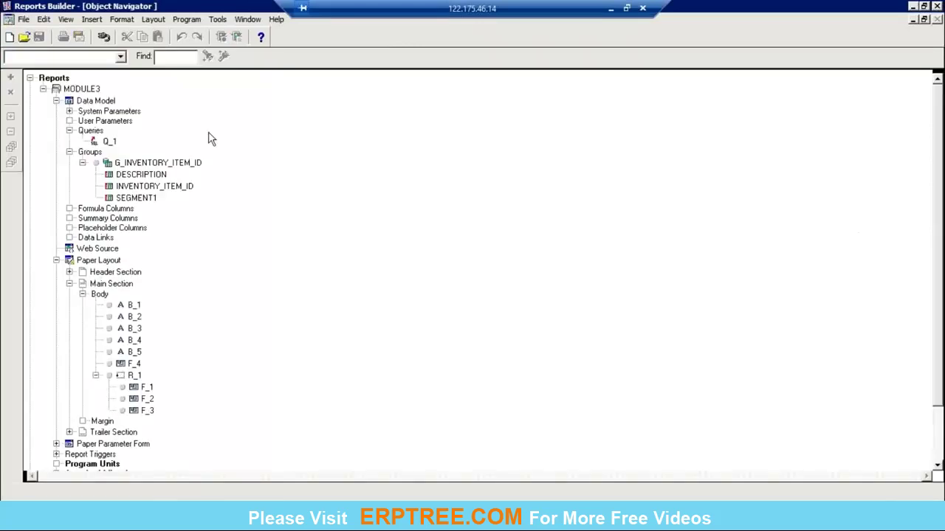
# Step: Save MODULE3 as MANUAL_REPORT_SIMPLE in Reports JSP format, then close the report
pyautogui.click(87, 89)
pyautogui.click(24, 19)
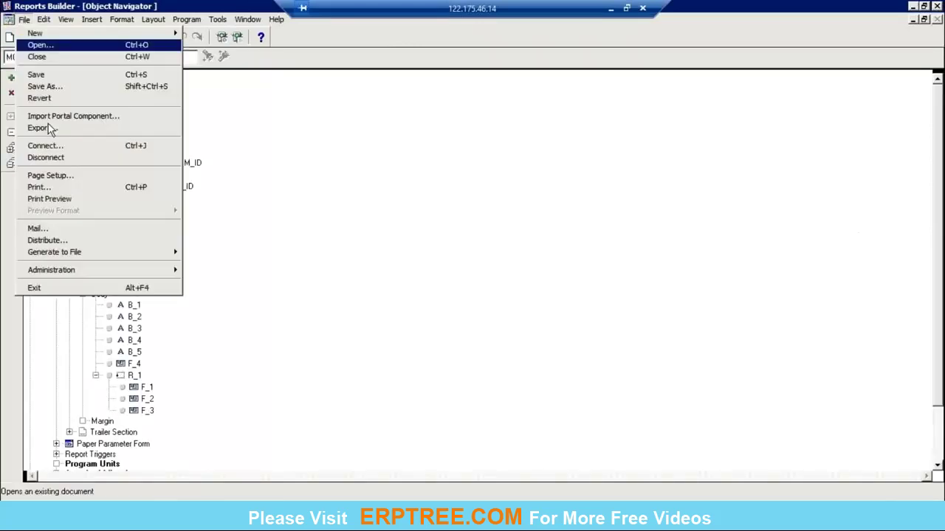
pyautogui.click(47, 89)
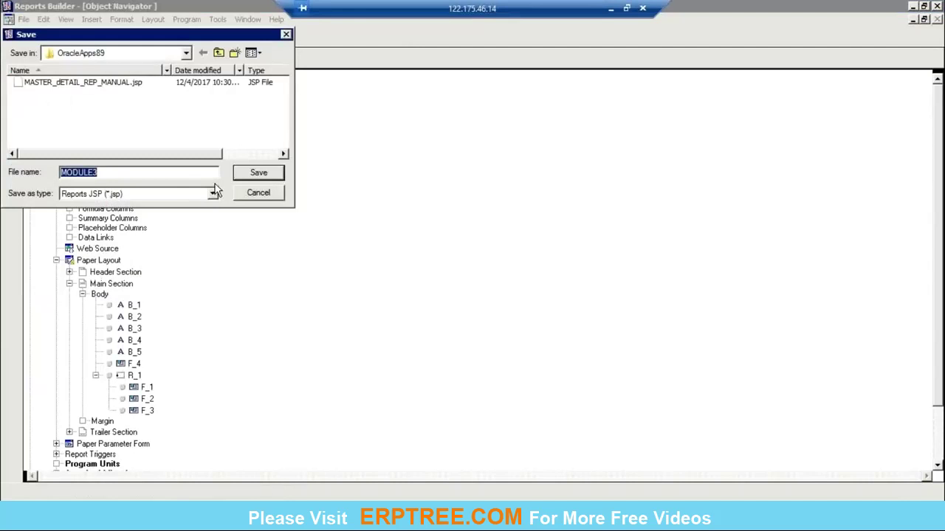
pyautogui.write('MANUAL_REPO')
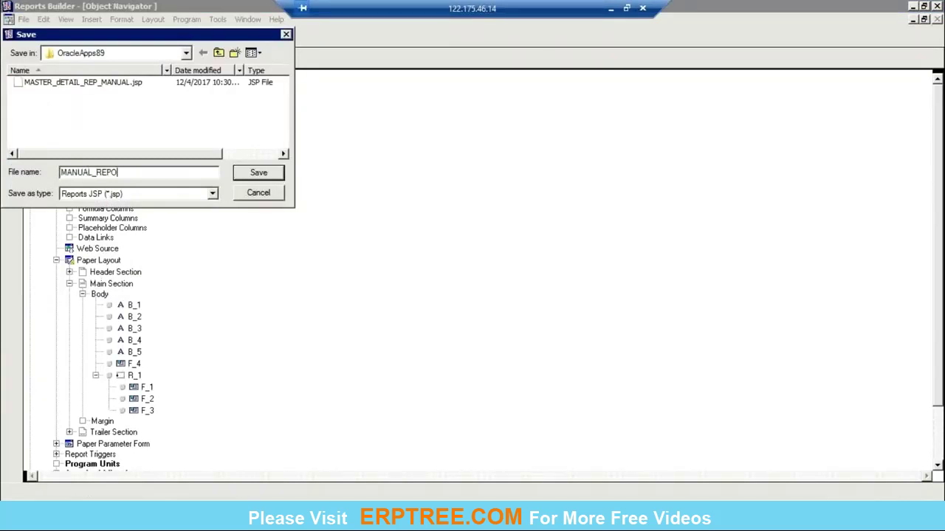
pyautogui.write('RT_SIMPLE')
pyautogui.press('Return')
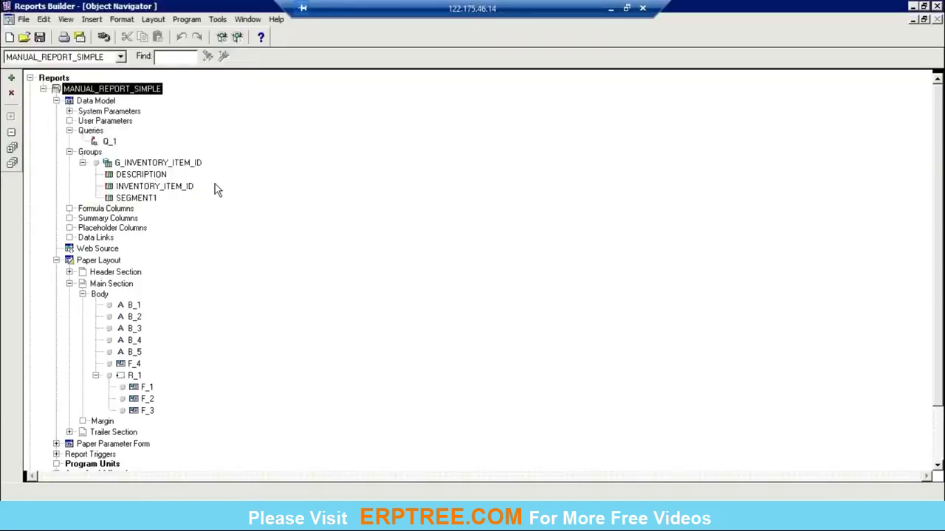
pyautogui.click(24, 19)
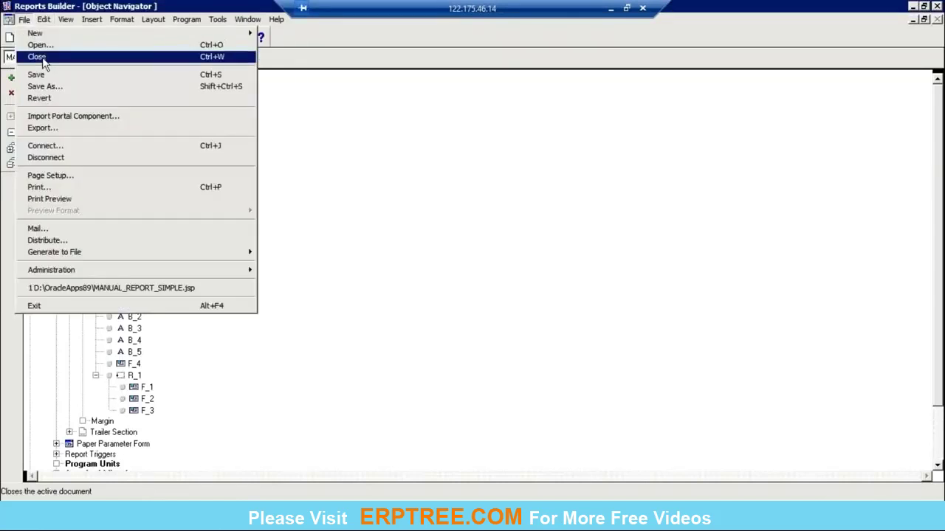
pyautogui.click(43, 59)
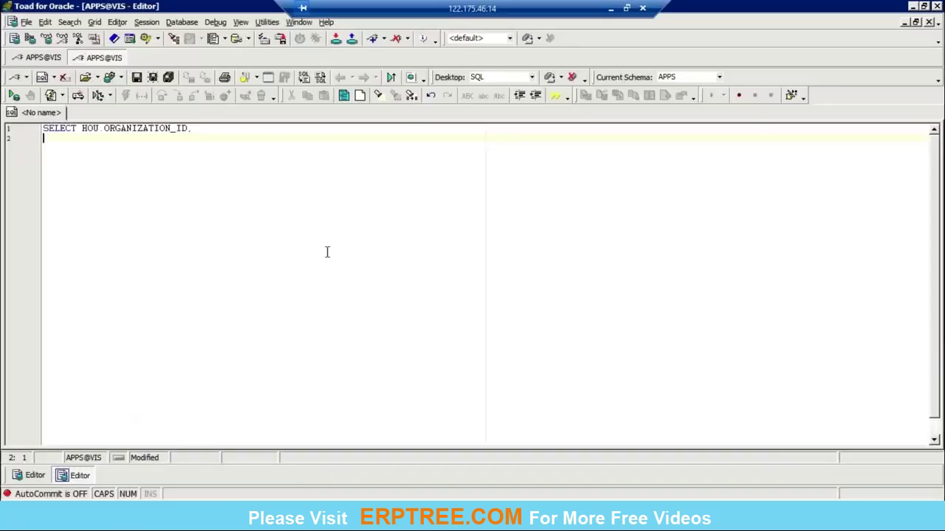
# Step: Replace the old query with SELECT * FROM AP_INVOICES_ALL; and execute it
pyautogui.hotkey('ctrl', 'a')
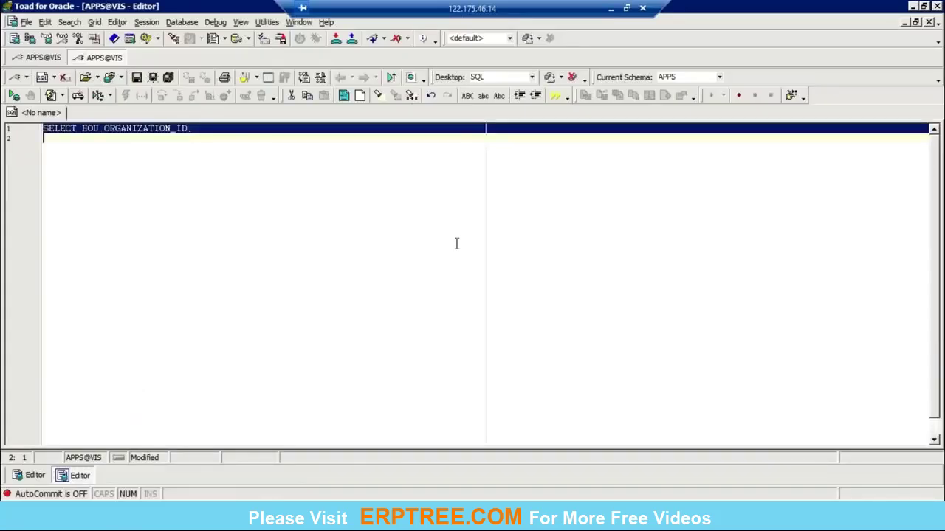
pyautogui.write('sel')
pyautogui.press('BackSpace')
pyautogui.press('BackSpace')
pyautogui.press('BackSpace')
pyautogui.press('capslock')
pyautogui.write('SELECT * FROM AP_INVOICES_AL')
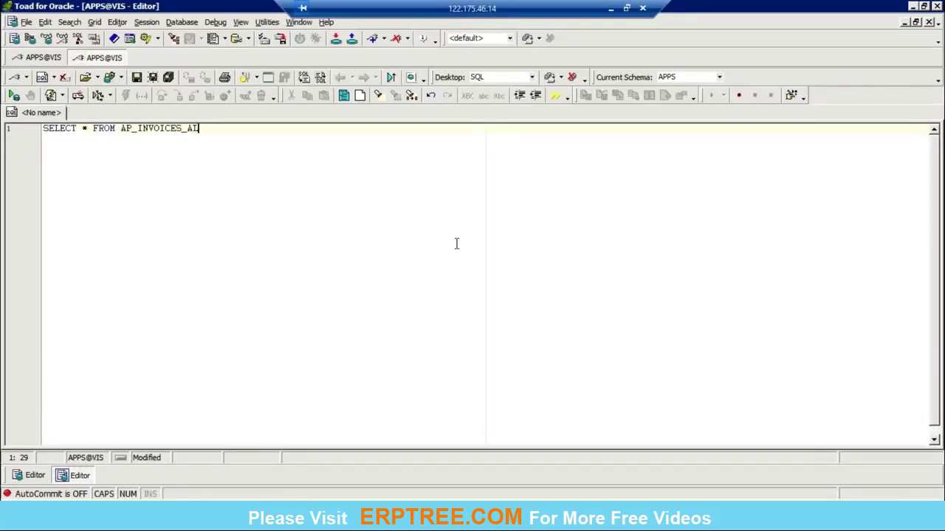
pyautogui.write('L;')
pyautogui.press('F9')
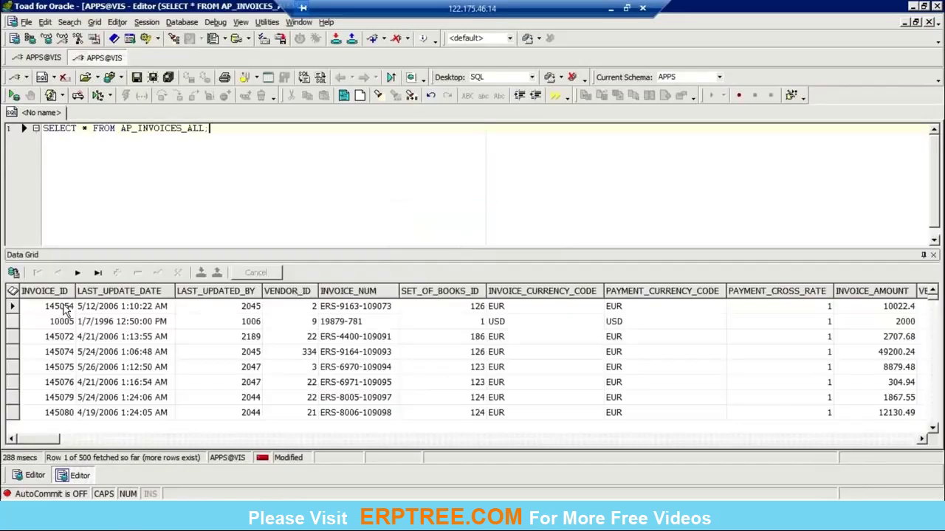
# Step: Browse the invoice rows' currency code and VENDOR_ID values in the Data Grid
pyautogui.click(65, 310)
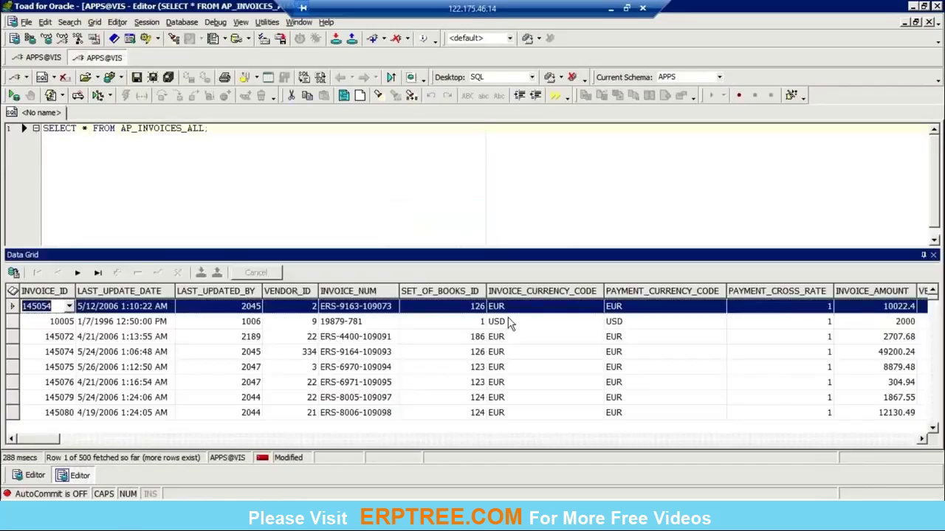
pyautogui.click(542, 308)
pyautogui.click(646, 324)
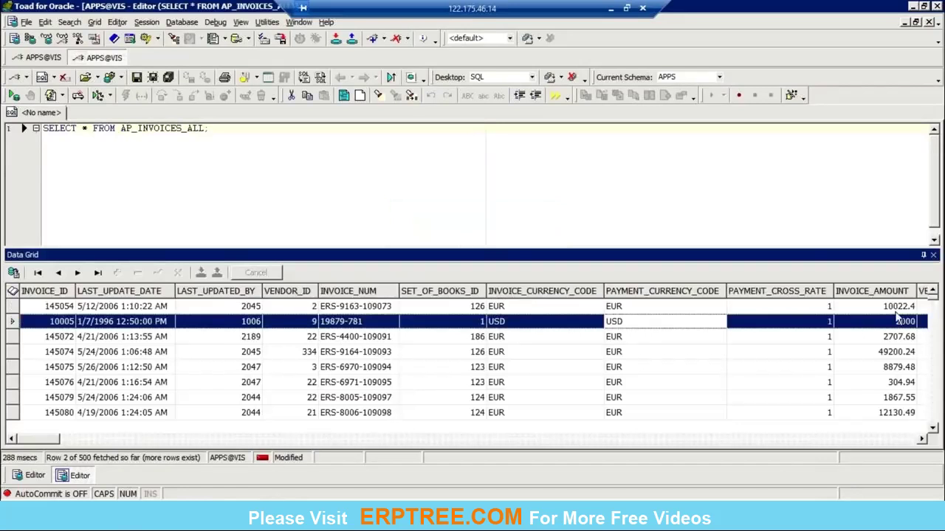
pyautogui.click(897, 311)
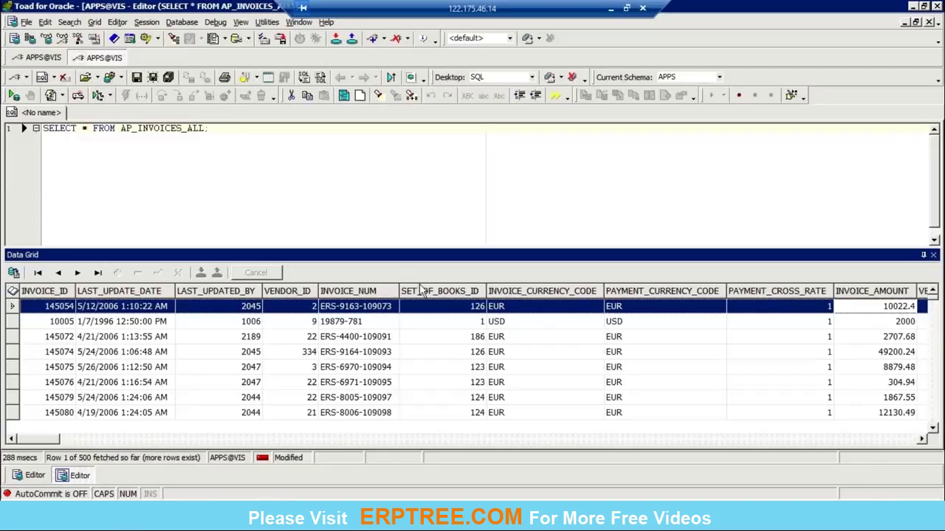
pyautogui.click(298, 306)
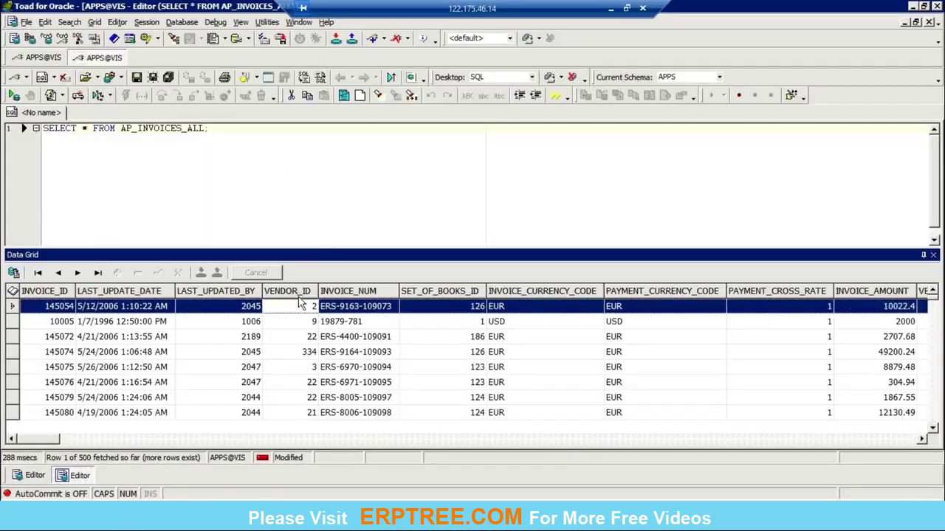
pyautogui.click(323, 168)
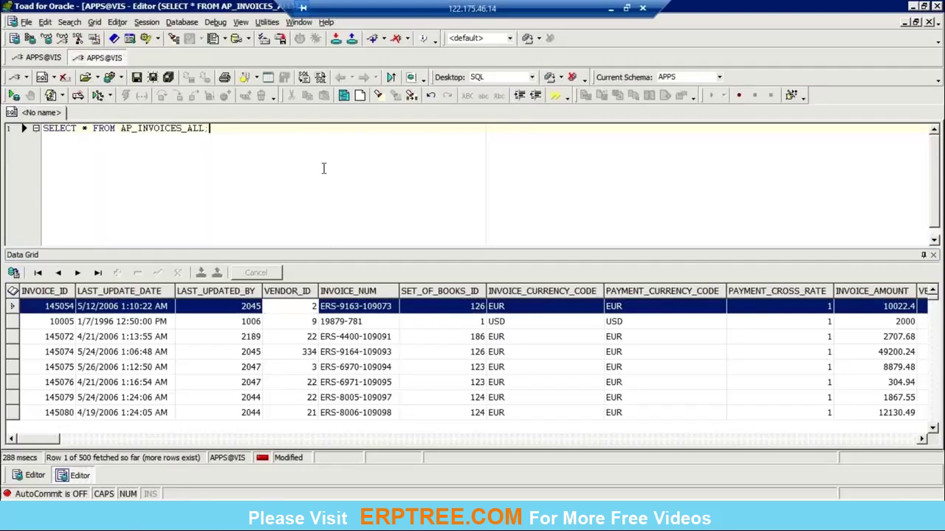
pyautogui.click(53, 441)
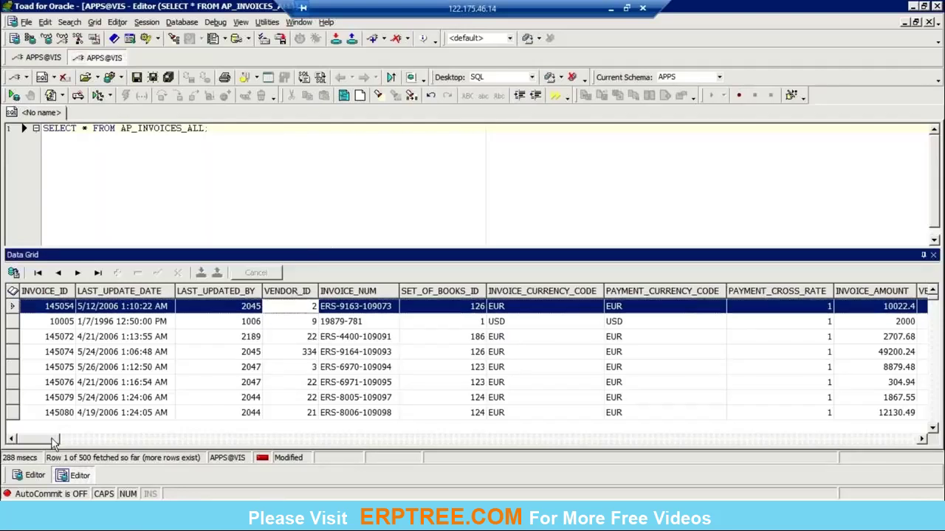